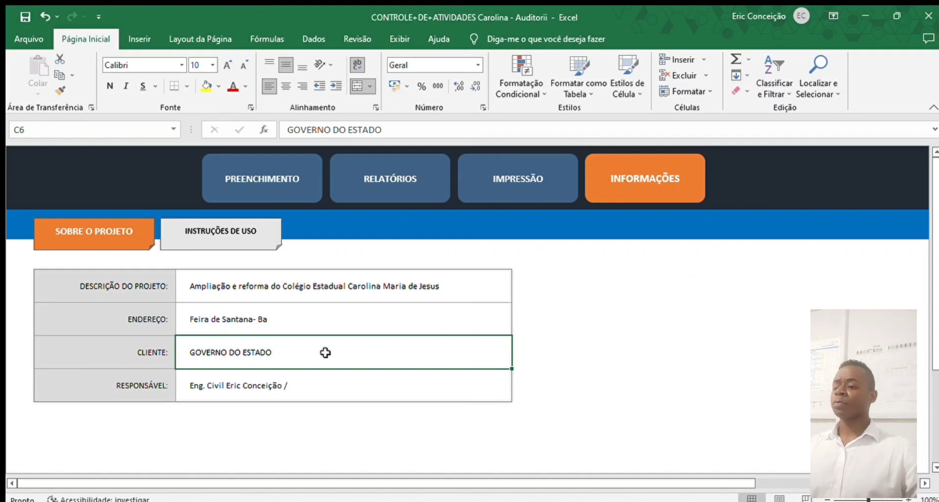
# - Add the intern and the site foreman (Mestre) after the engineer in the responsible-people field
pyautogui.doubleClick(325, 352)
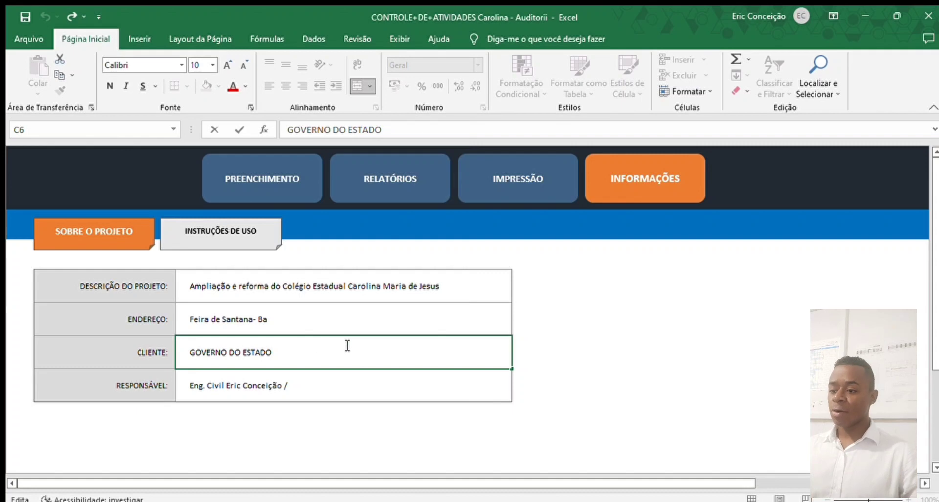
pyautogui.click(314, 389)
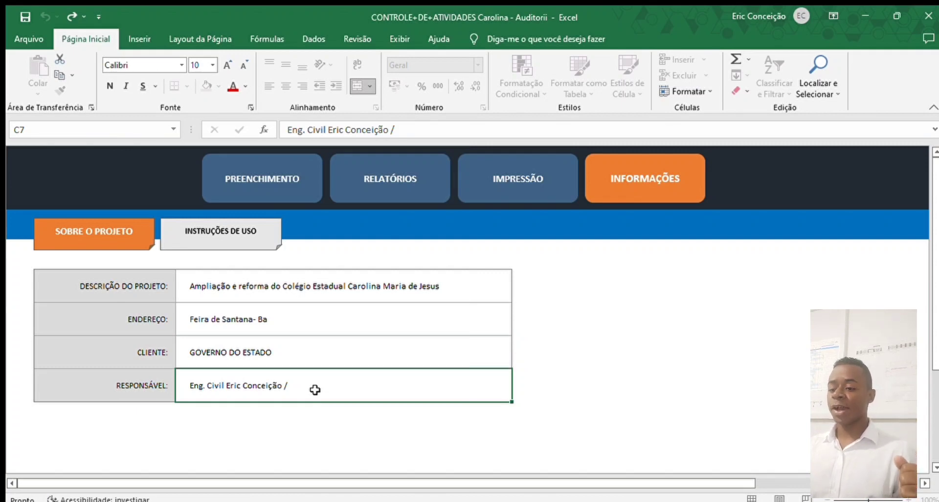
pyautogui.doubleClick(315, 389)
pyautogui.write('Esta')
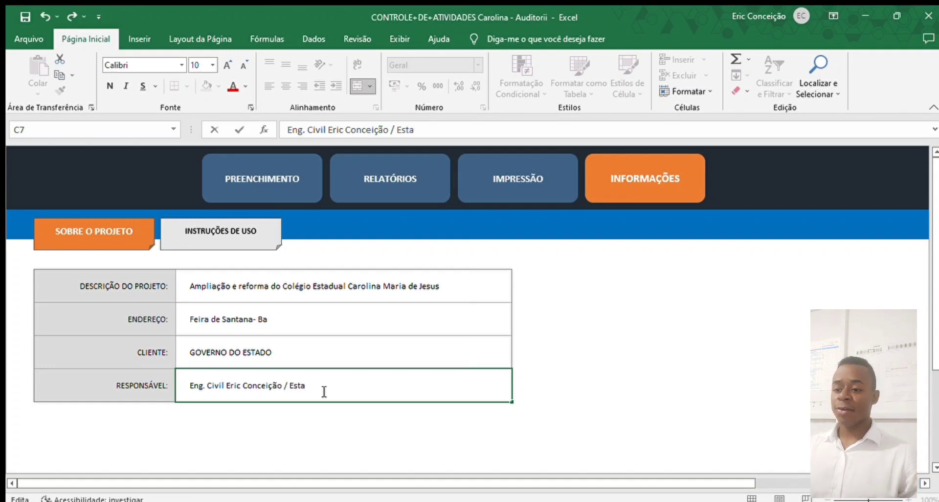
pyautogui.write('gi')
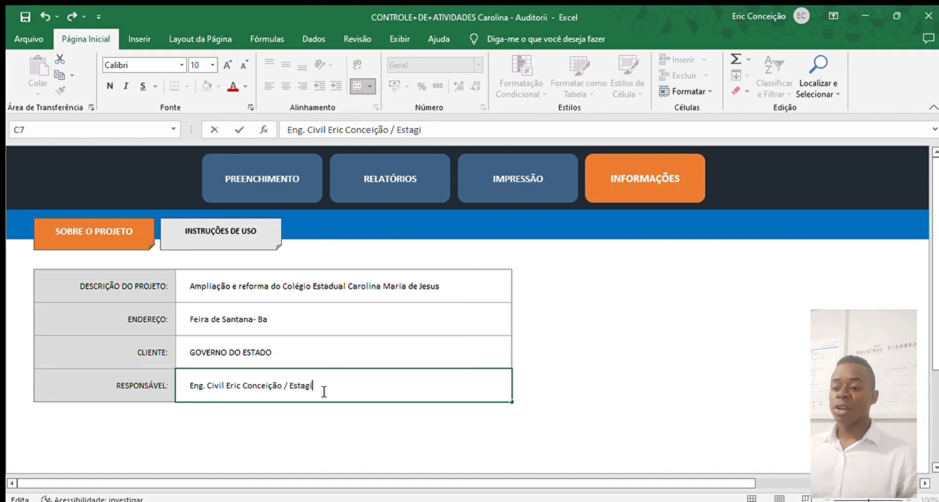
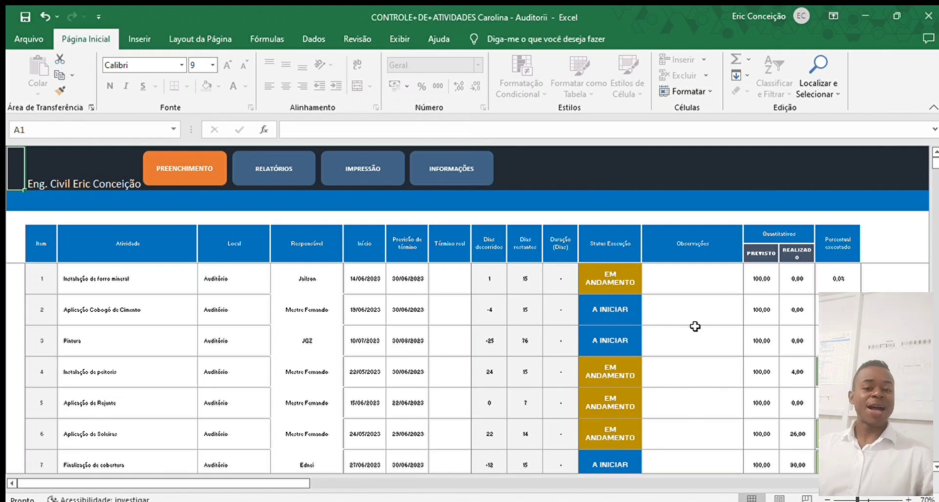
pyautogui.click(96, 278)
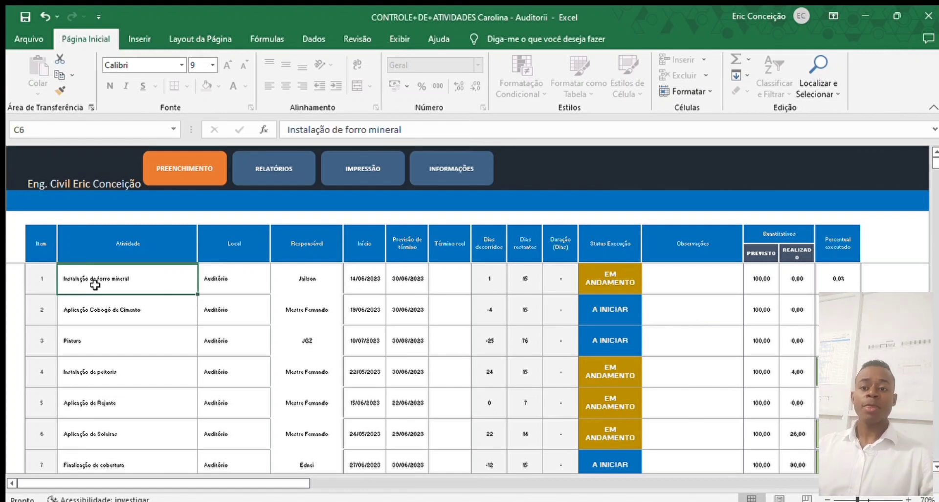
pyautogui.scroll(-1, 115, 320)
pyautogui.scroll(1, 115, 322)
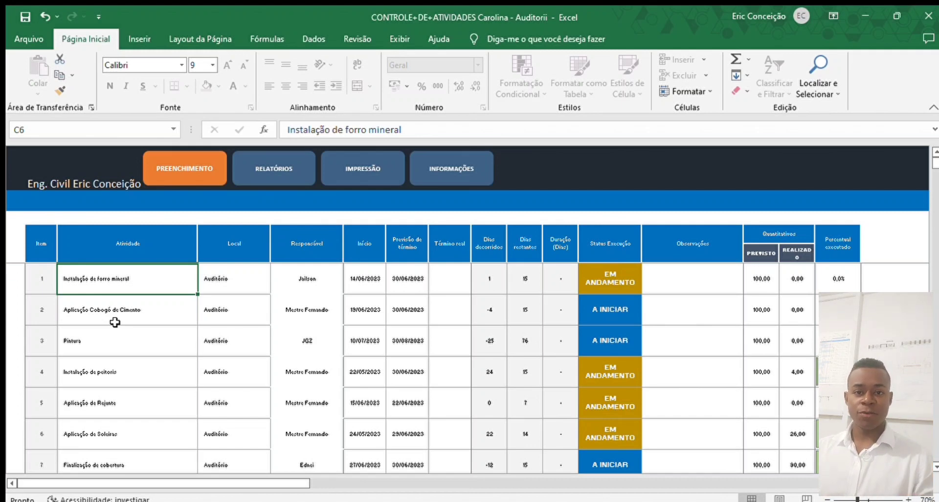
pyautogui.press('Down')
pyautogui.press('Down')
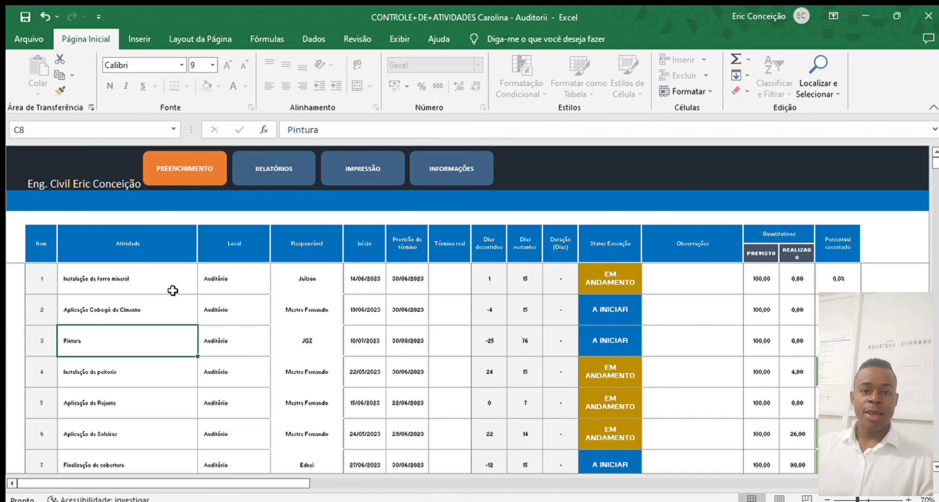
pyautogui.click(173, 291)
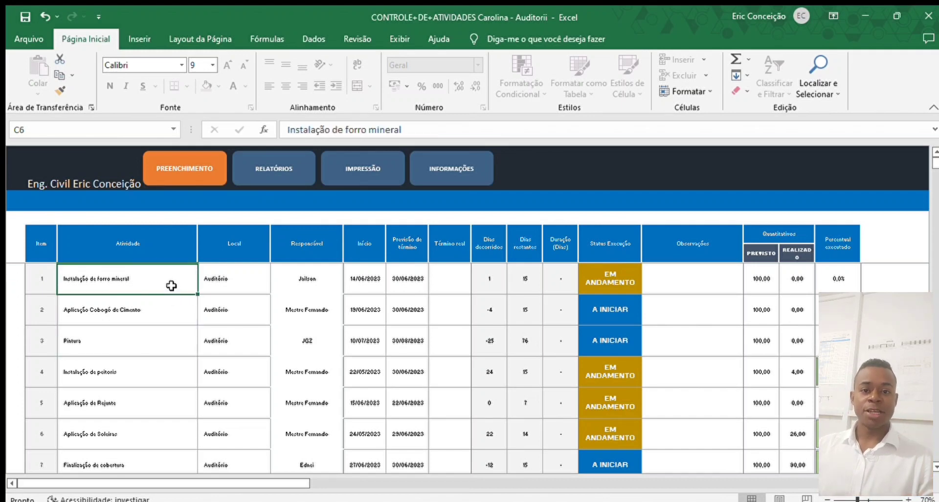
pyautogui.click(112, 242)
pyautogui.click(168, 282)
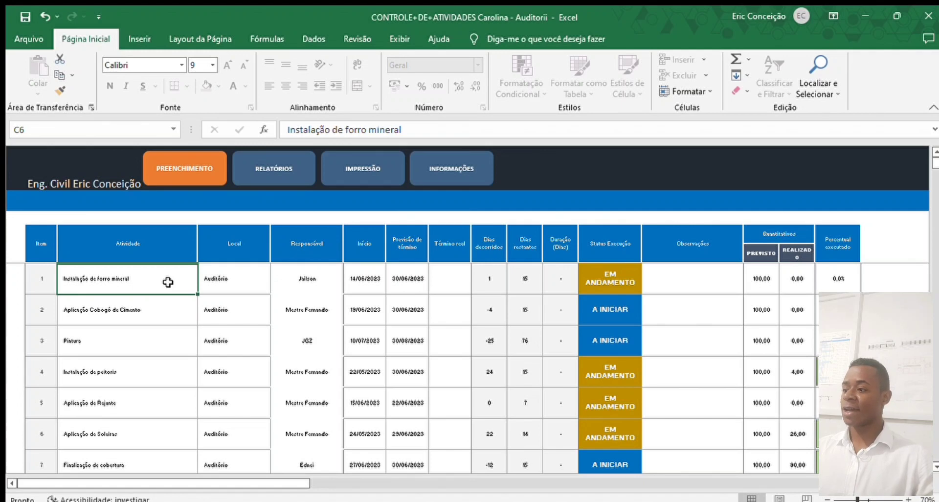
pyautogui.click(168, 312)
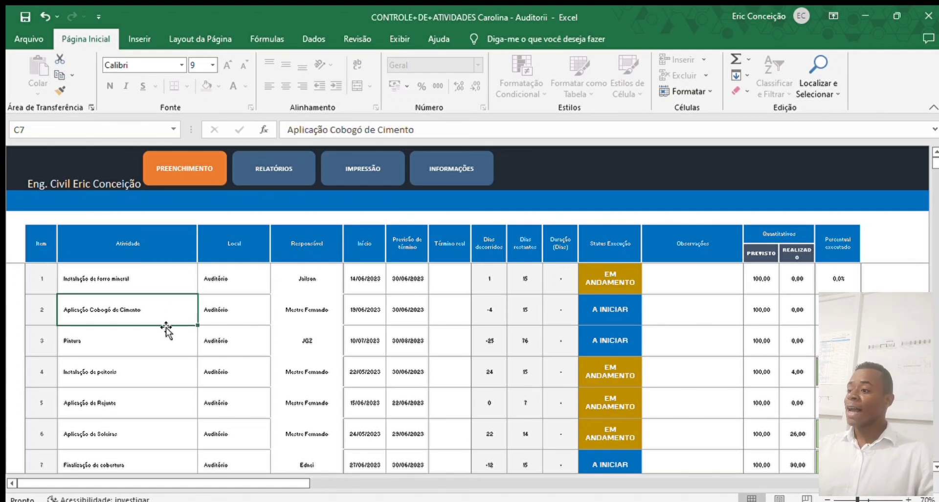
pyautogui.click(166, 342)
pyautogui.click(167, 368)
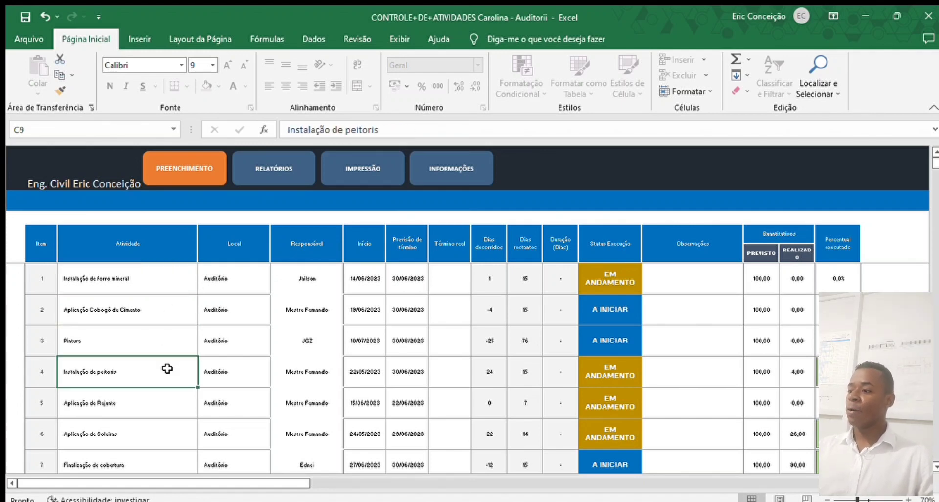
pyautogui.click(168, 398)
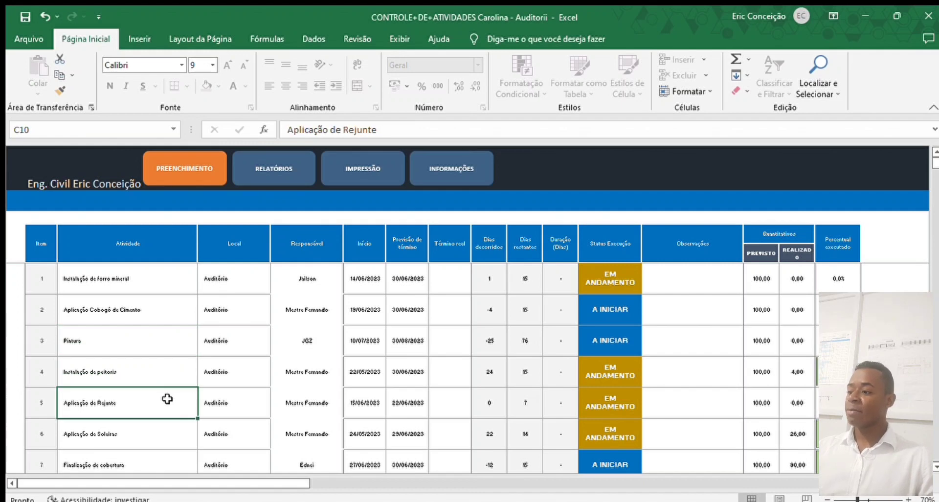
pyautogui.click(156, 429)
pyautogui.scroll(-1, 156, 429)
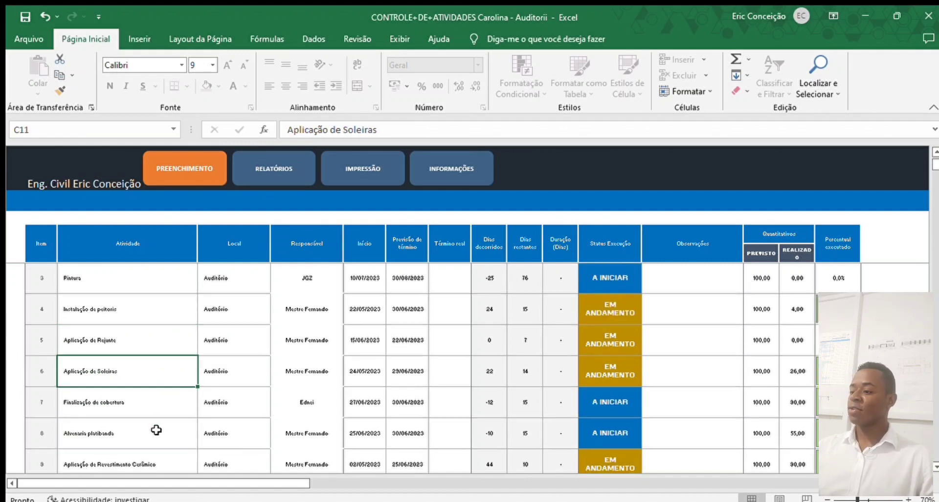
pyautogui.click(161, 378)
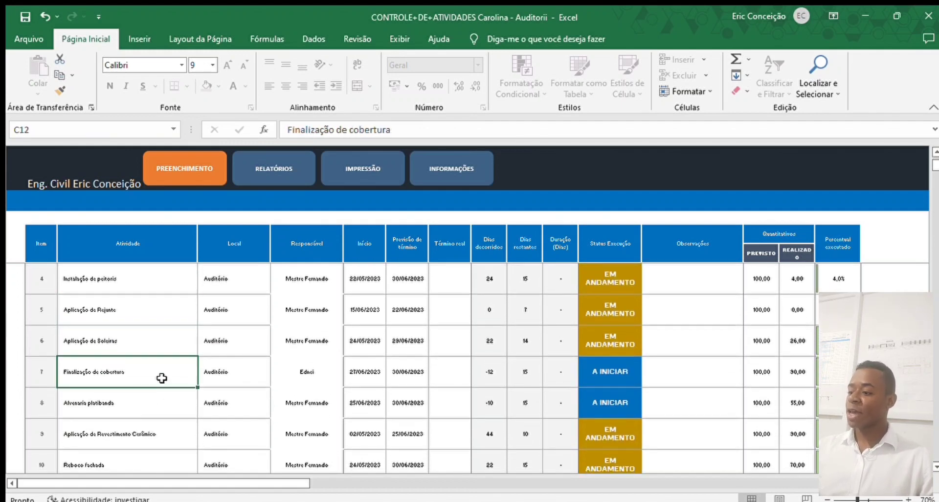
pyautogui.click(149, 398)
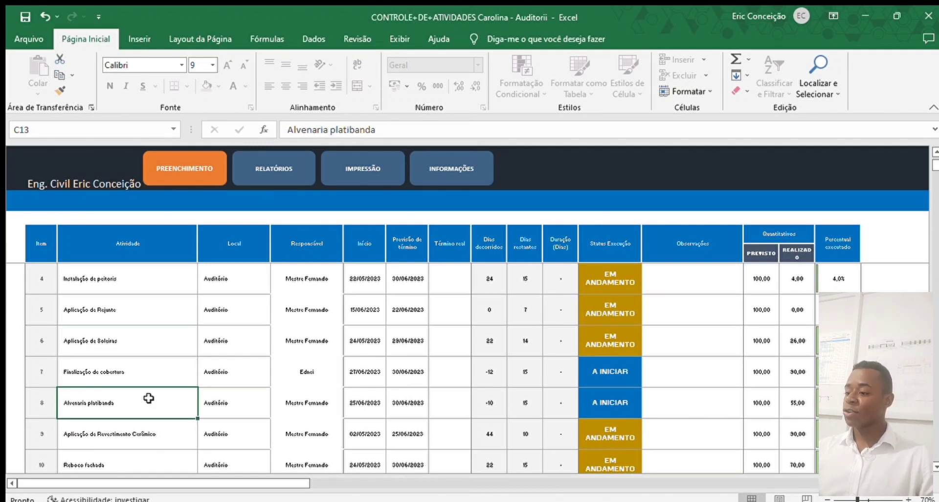
pyautogui.scroll(1, 149, 398)
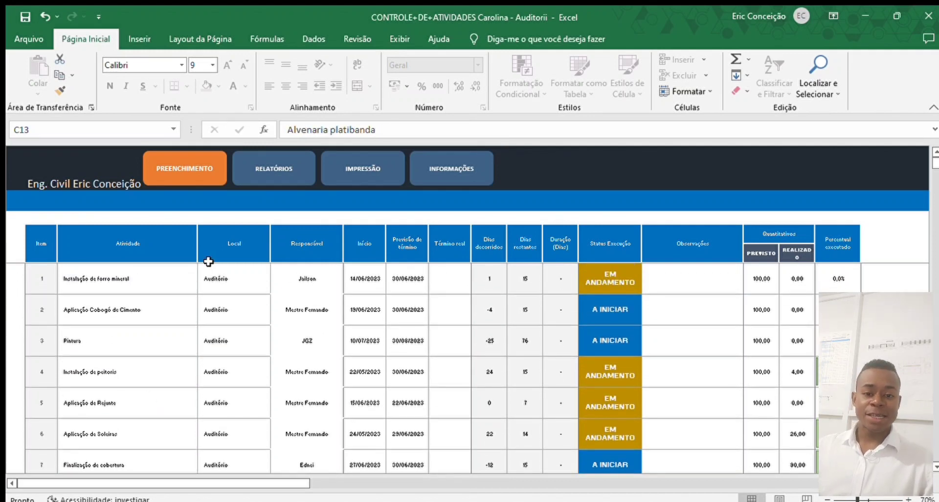
pyautogui.click(240, 243)
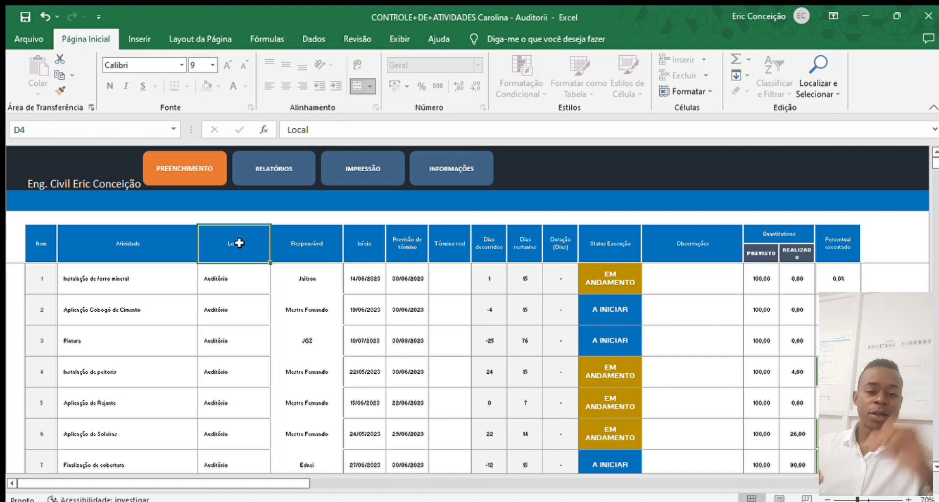
pyautogui.click(267, 281)
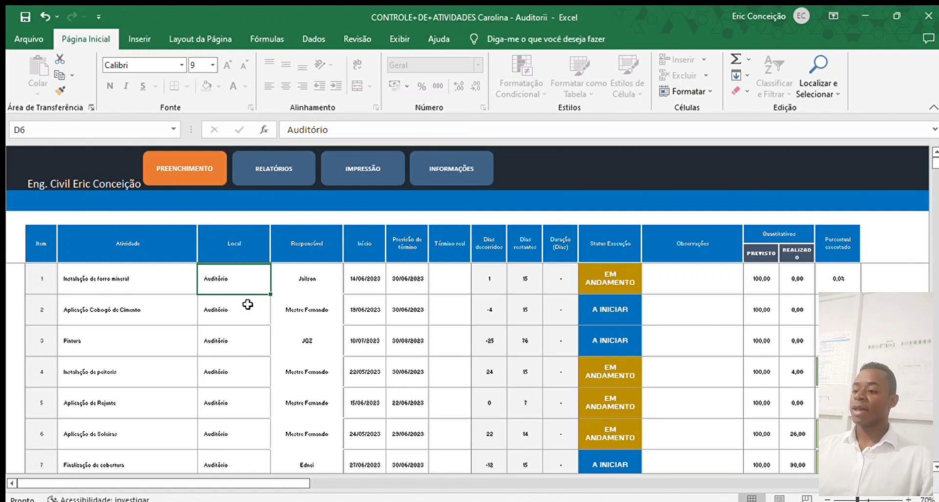
pyautogui.scroll(-1, 248, 304)
pyautogui.scroll(1, 248, 304)
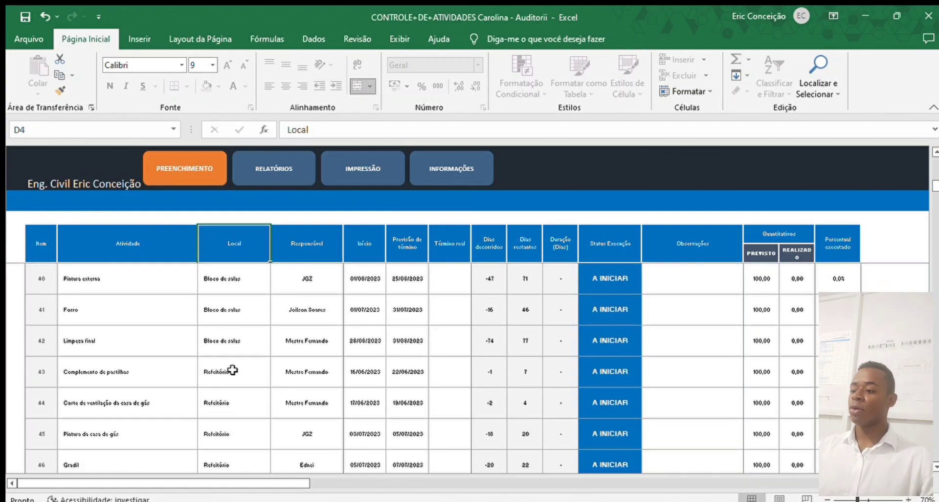
pyautogui.scroll(-2, 235, 345)
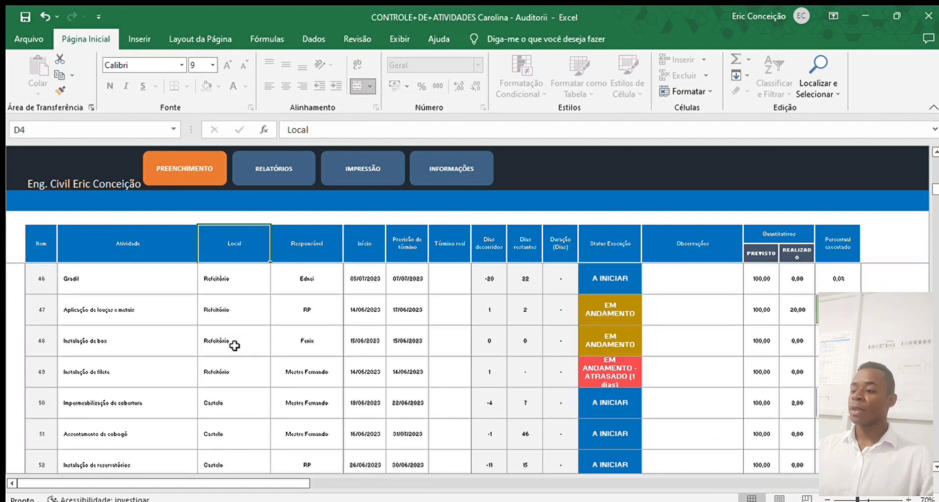
pyautogui.scroll(-4, 235, 345)
pyautogui.scroll(5, 234, 343)
pyautogui.click(247, 306)
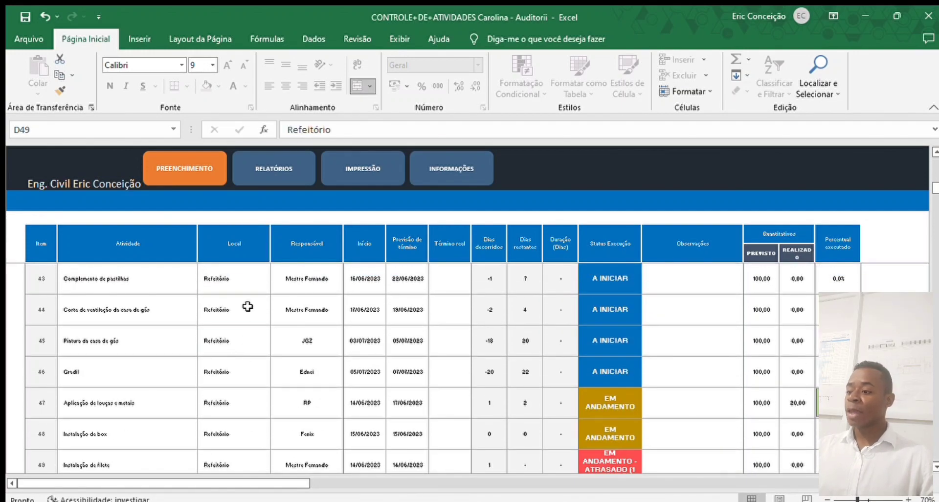
pyautogui.scroll(-1, 245, 433)
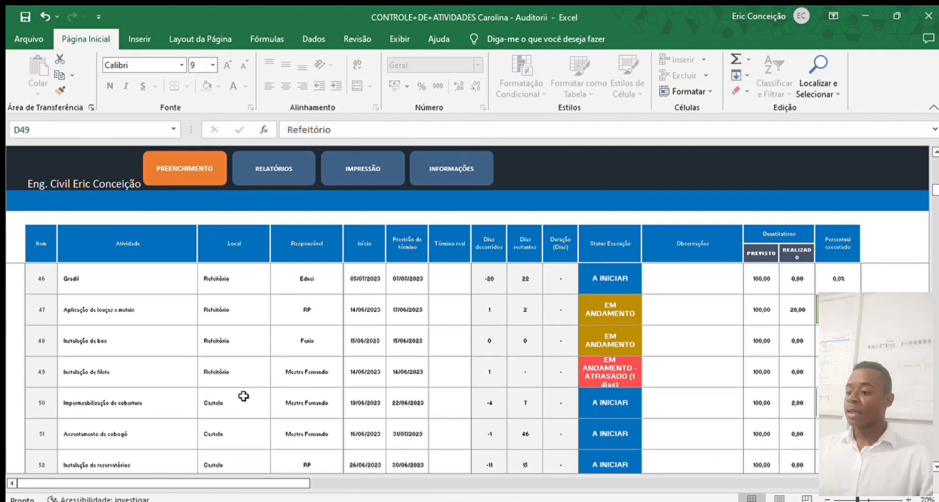
pyautogui.scroll(-2, 244, 396)
pyautogui.click(254, 422)
pyautogui.scroll(7, 257, 391)
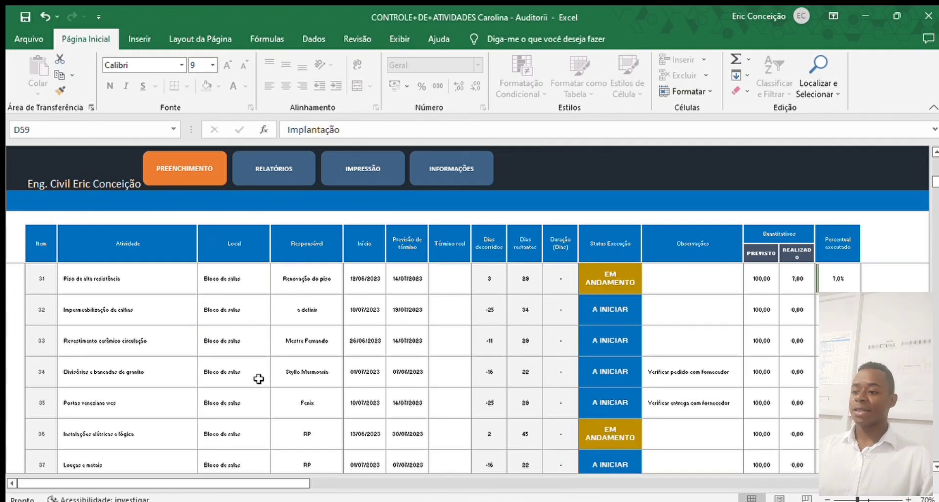
pyautogui.scroll(10, 257, 378)
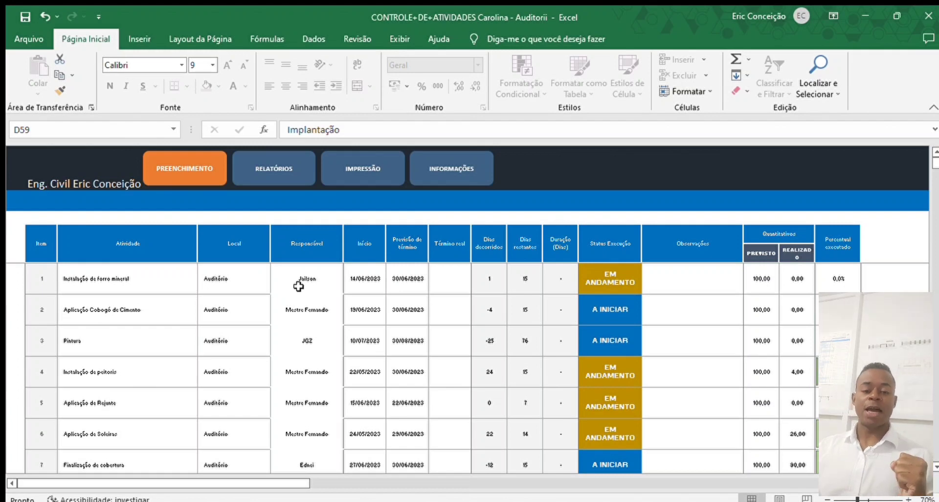
pyautogui.click(299, 285)
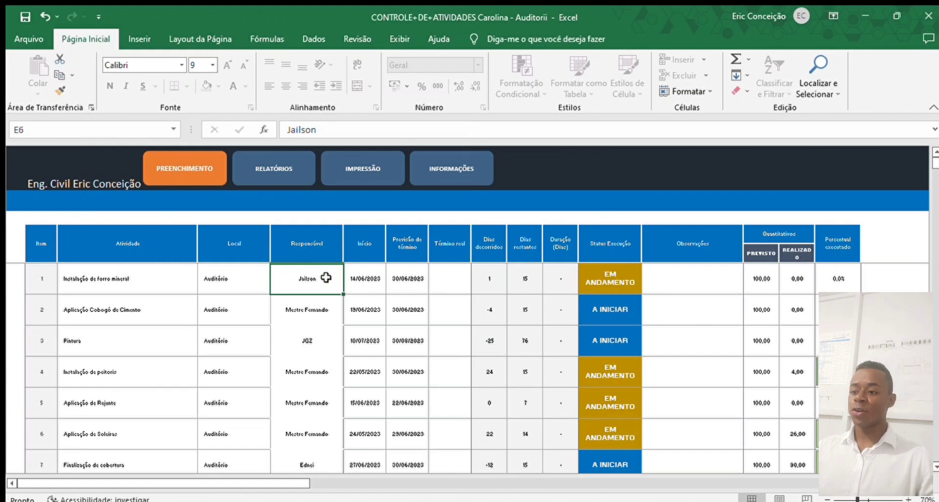
# - Review who is responsible for activities 1 to 4, starting with Aplicação Cobogó de Cimento
pyautogui.click(147, 282)
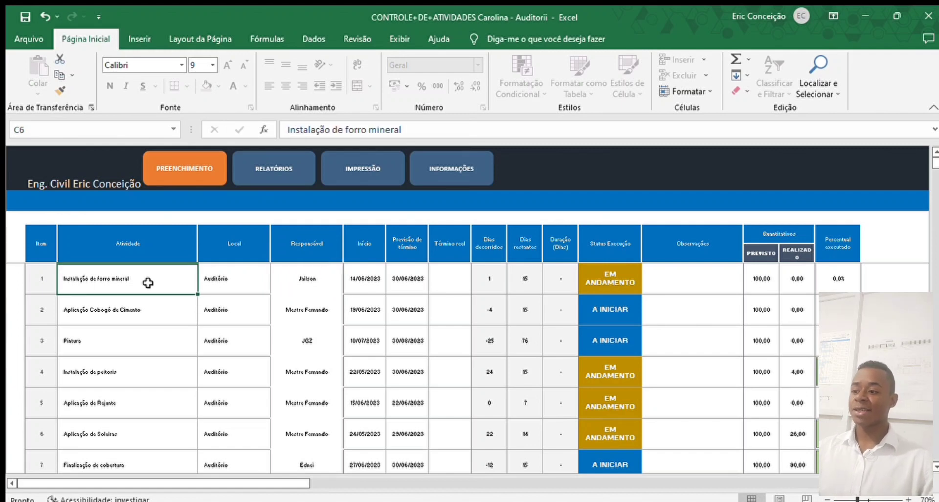
pyautogui.click(153, 308)
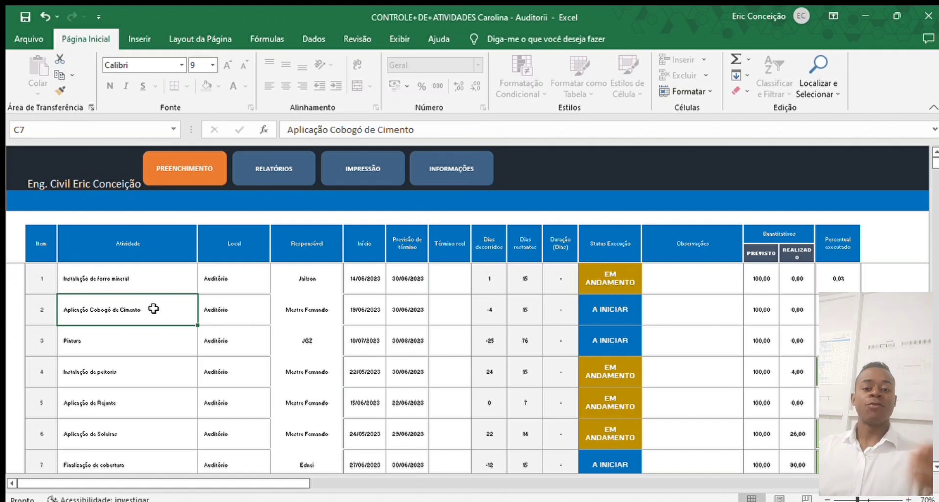
pyautogui.click(289, 310)
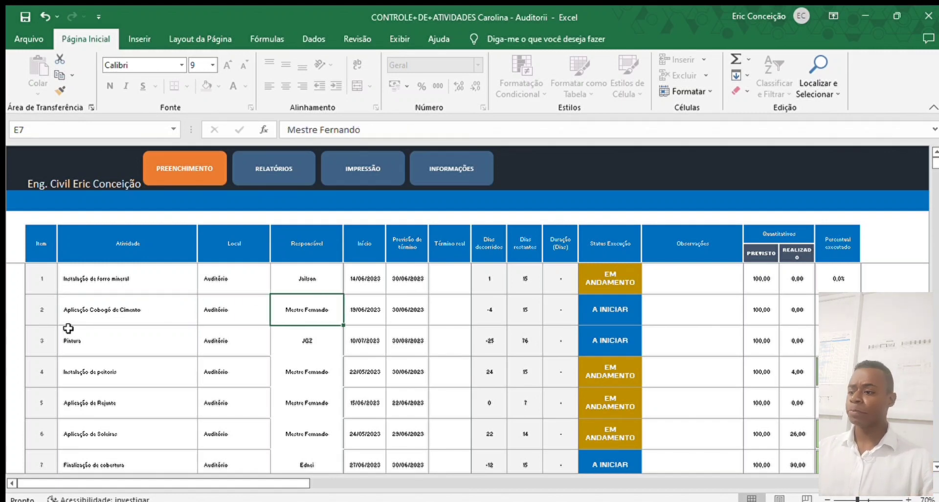
pyautogui.click(331, 341)
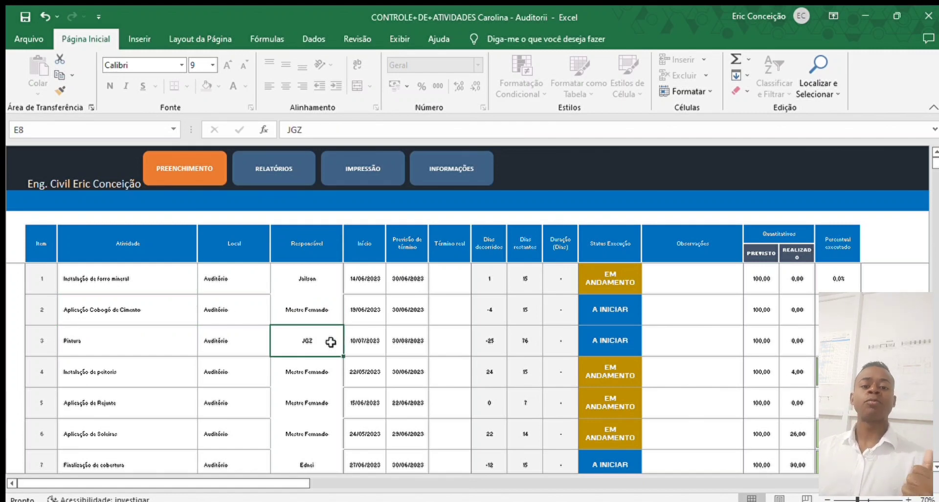
pyautogui.click(320, 372)
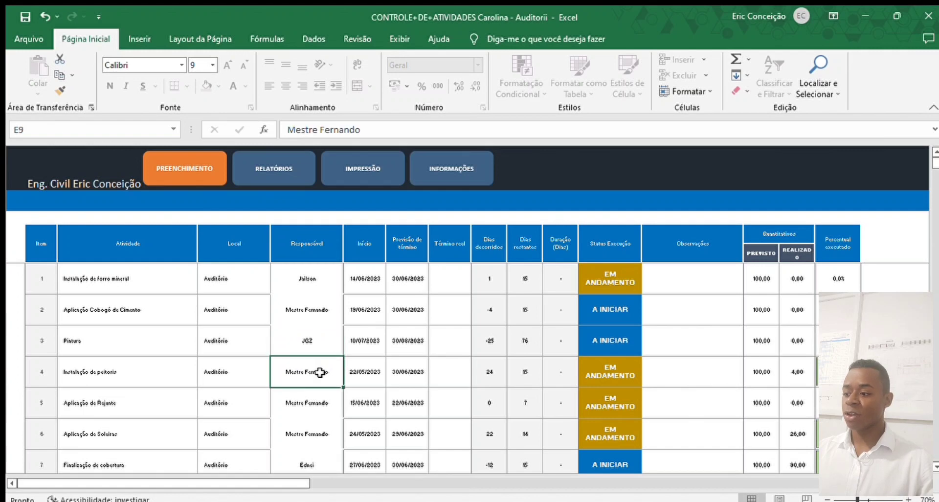
pyautogui.scroll(-1, 313, 401)
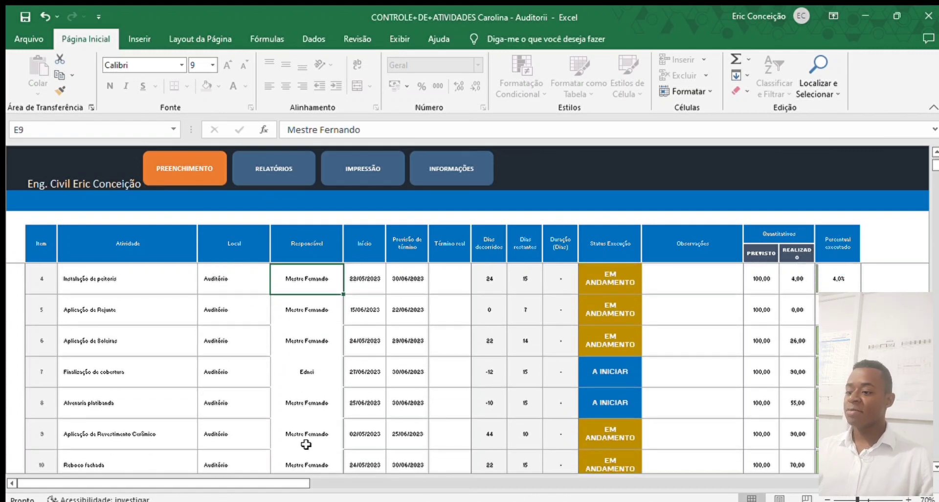
# - Append 'Serralheiria' to the responsible name of item 7, Finalização de cobertura
pyautogui.click(114, 373)
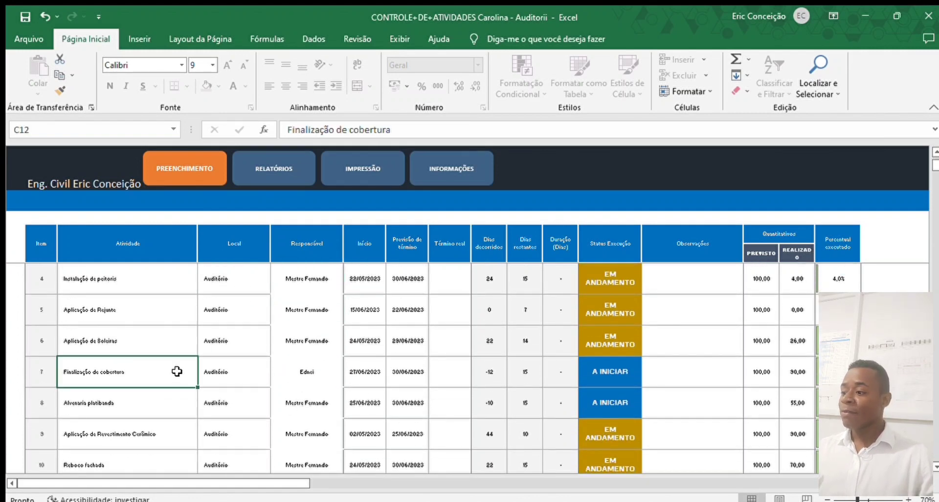
pyautogui.click(332, 377)
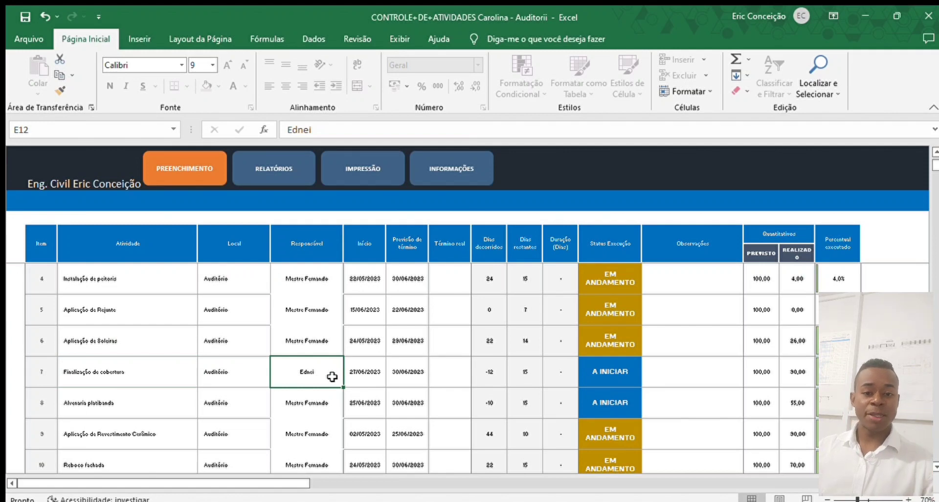
pyautogui.doubleClick(332, 376)
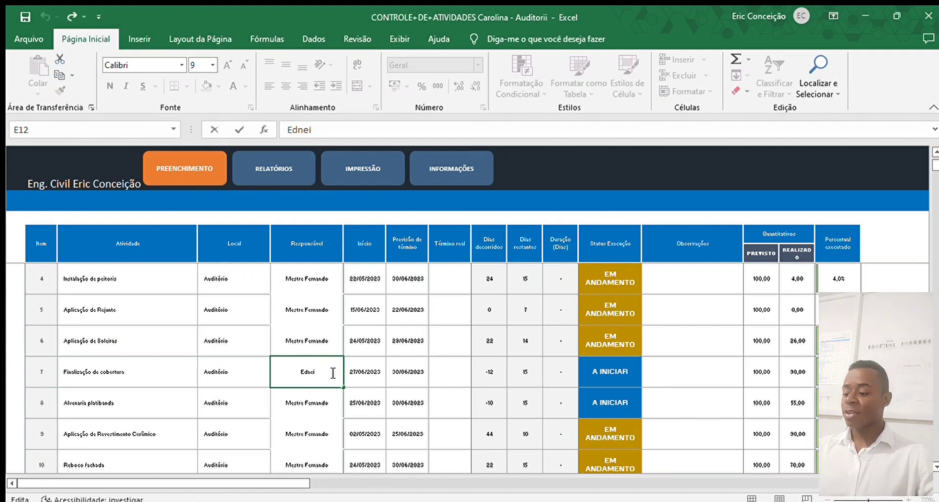
pyautogui.write('Serralh')
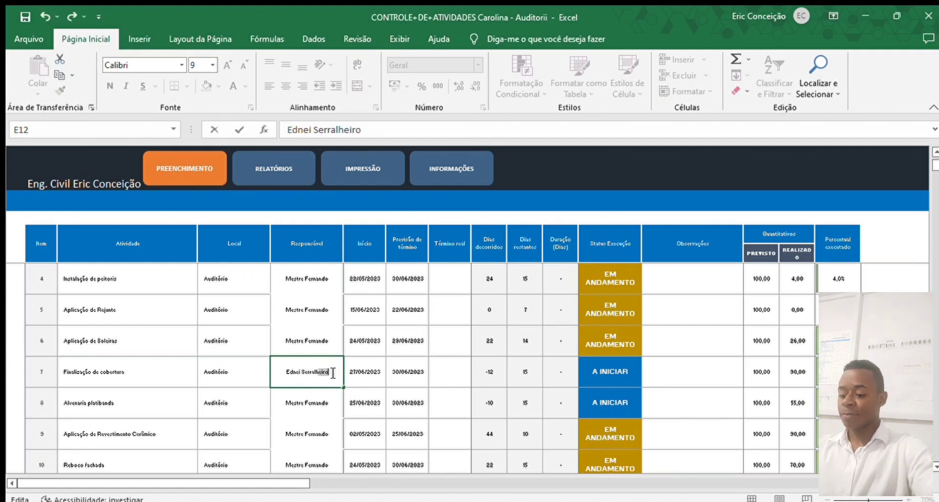
pyautogui.write('eiria')
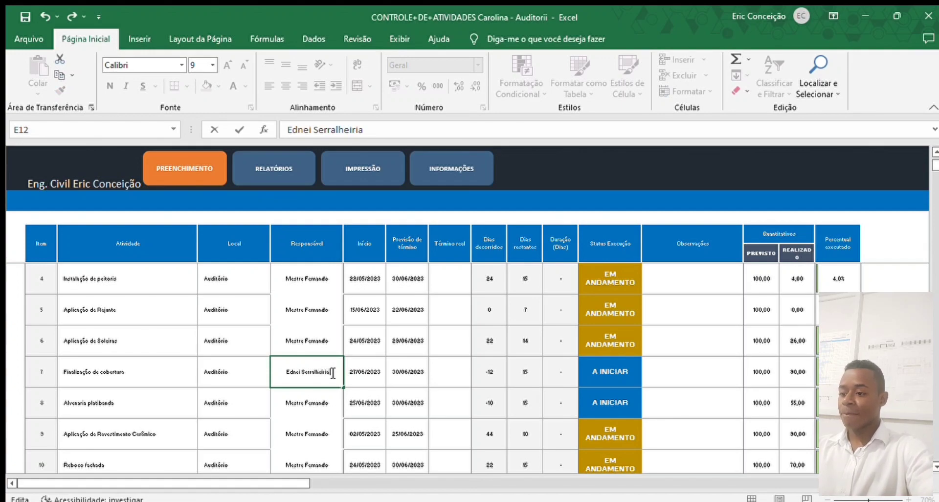
pyautogui.click(320, 403)
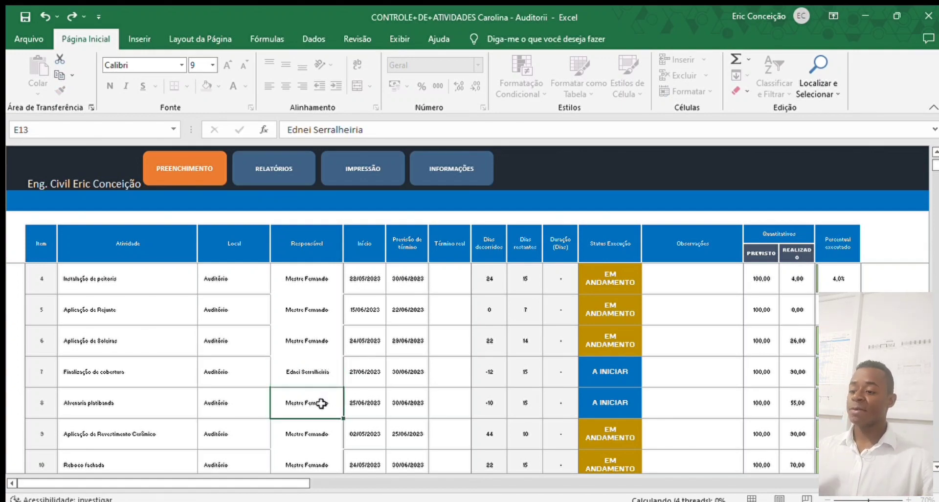
# - Append 'esquadrias' to item 16's responsible name and recheck items 16 and 17
pyautogui.scroll(-4, 321, 403)
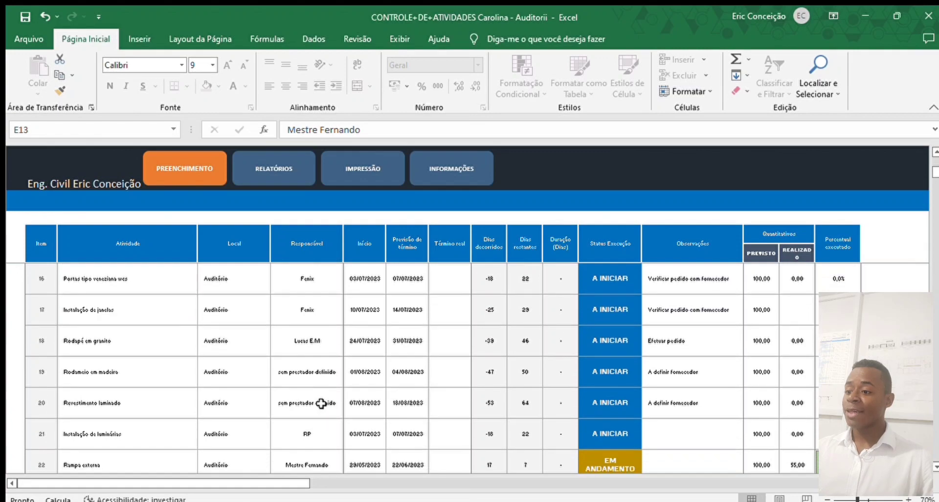
pyautogui.scroll(2, 321, 403)
pyautogui.scroll(-1, 331, 407)
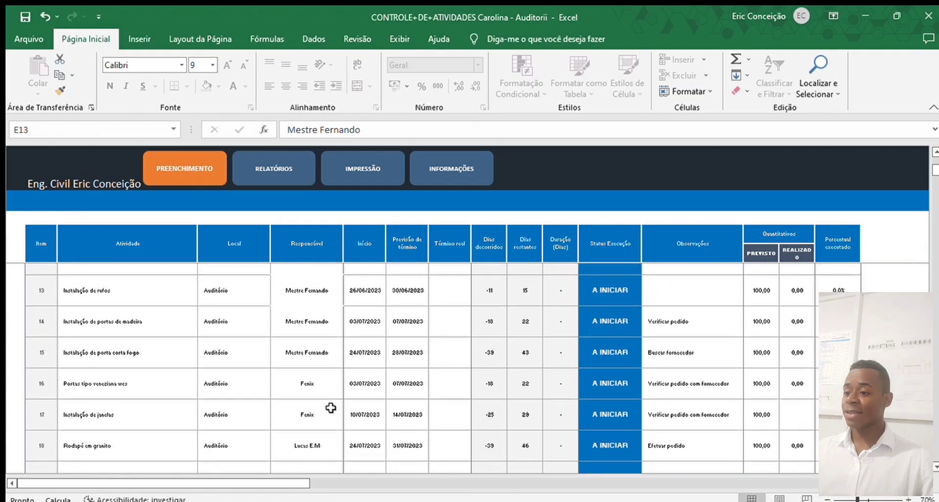
pyautogui.scroll(-1, 331, 407)
pyautogui.click(321, 374)
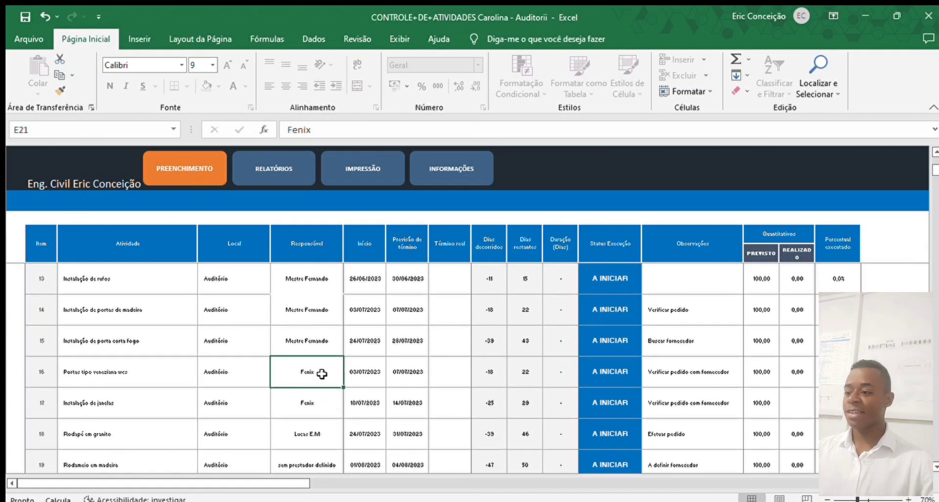
pyautogui.doubleClick(322, 374)
pyautogui.write('e')
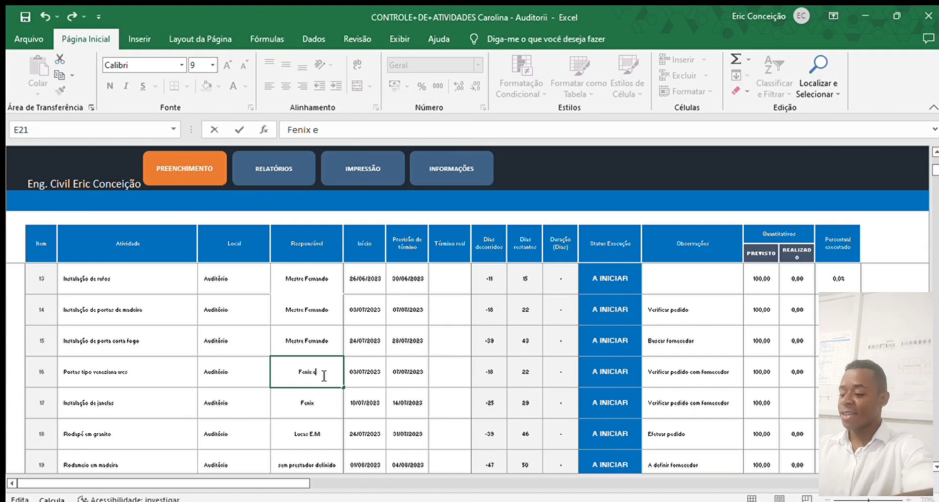
pyautogui.write('squadrias')
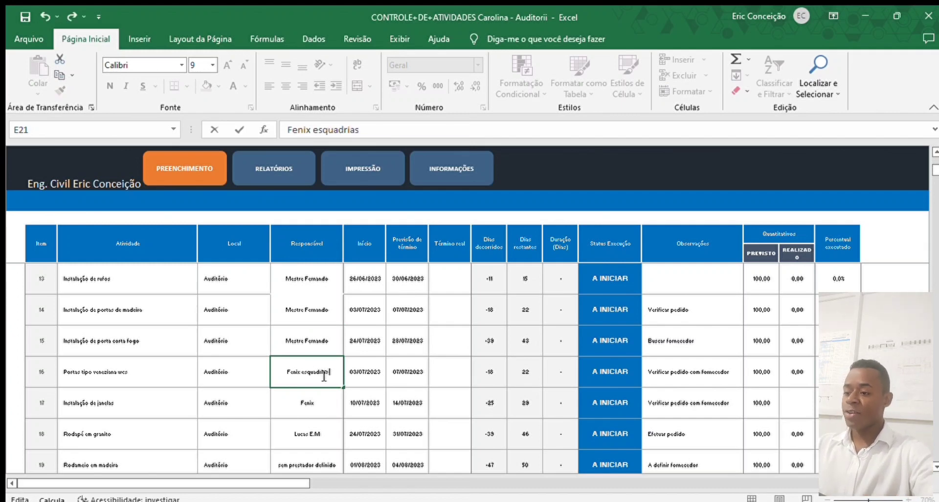
pyautogui.click(319, 405)
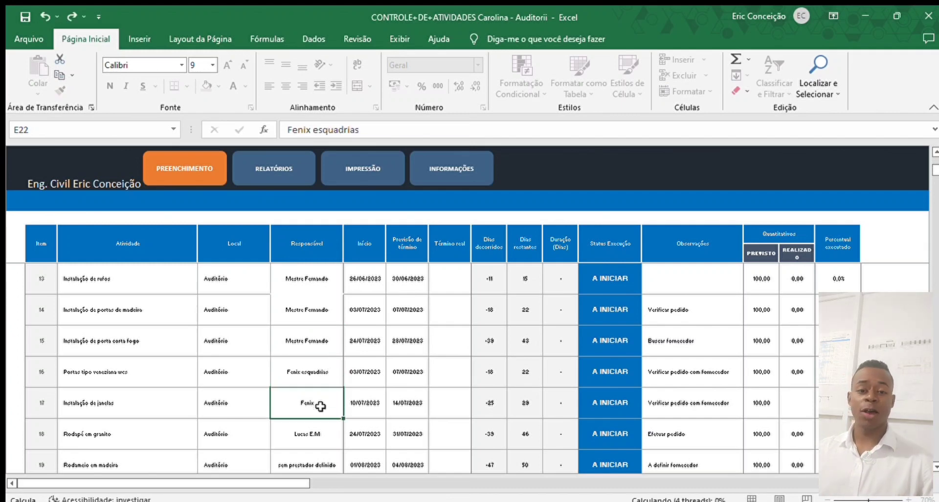
pyautogui.press('Delete')
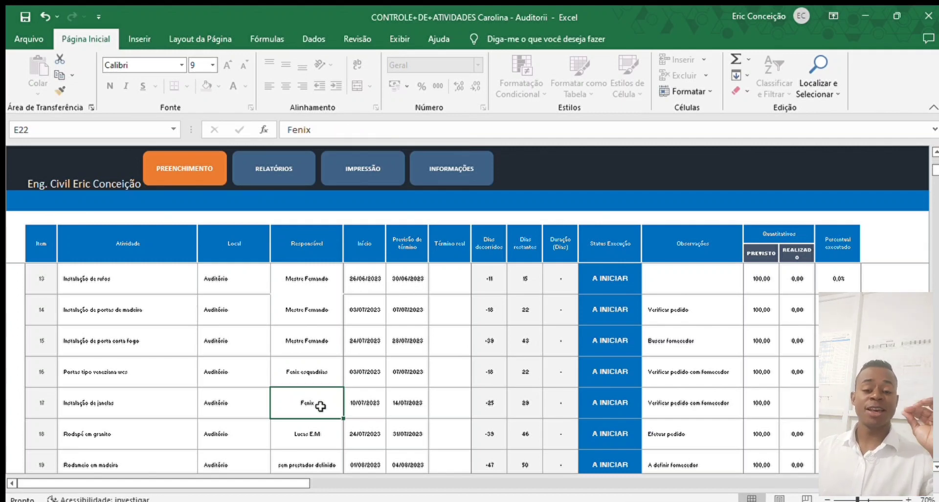
pyautogui.click(324, 380)
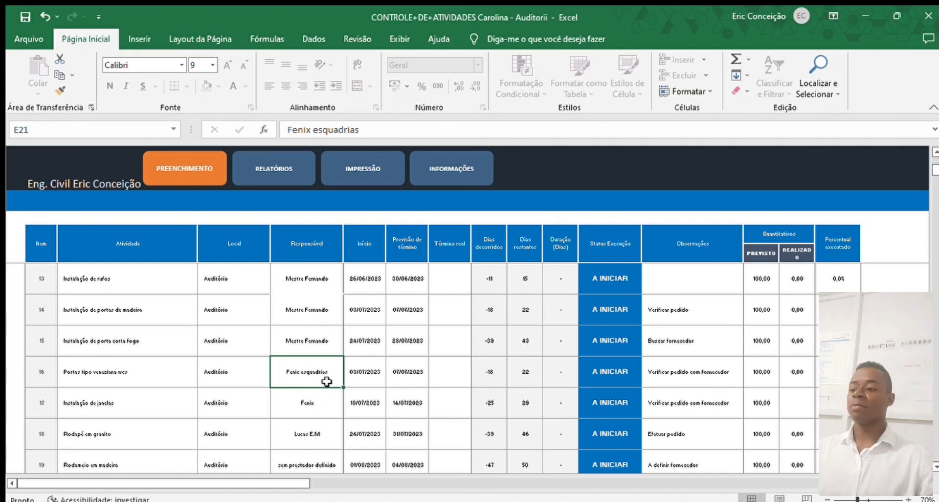
pyautogui.click(325, 409)
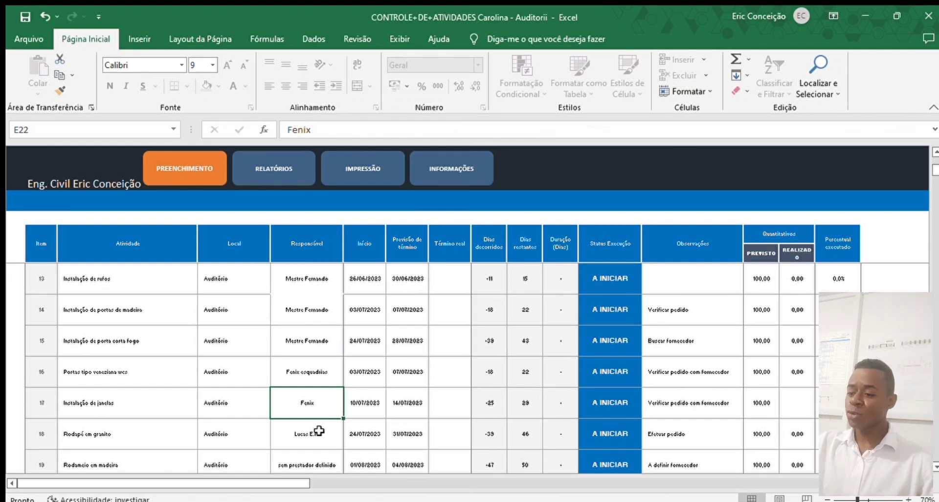
pyautogui.click(323, 360)
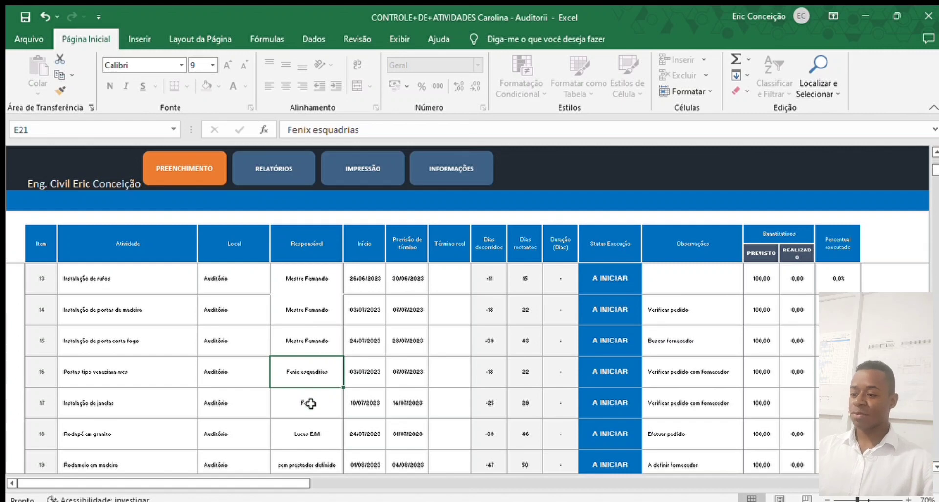
# - Replace the wrong initial in item 18's responsible name with 'S'
pyautogui.scroll(-1, 311, 397)
pyautogui.click(320, 342)
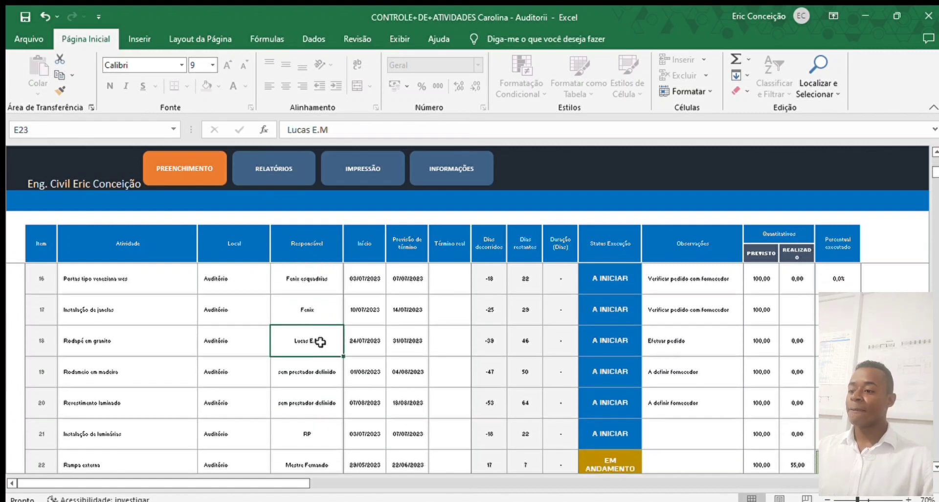
pyautogui.doubleClick(319, 337)
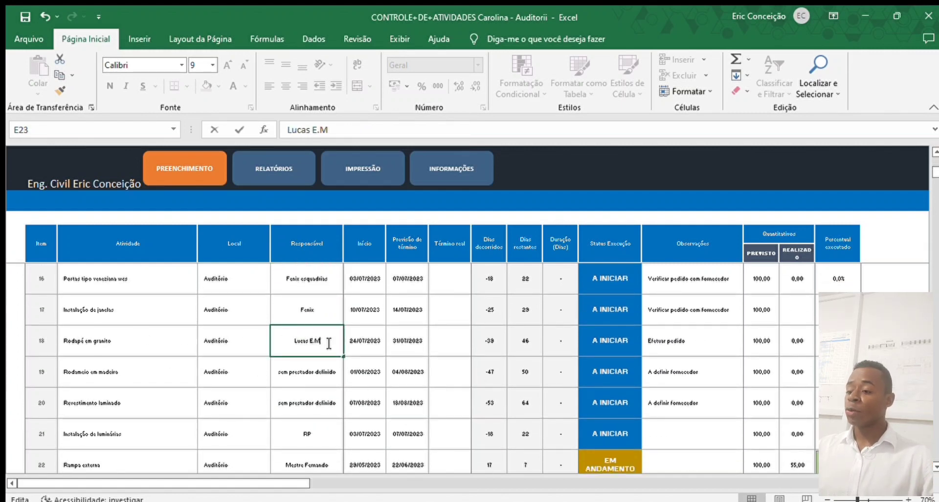
pyautogui.press('BackSpace')
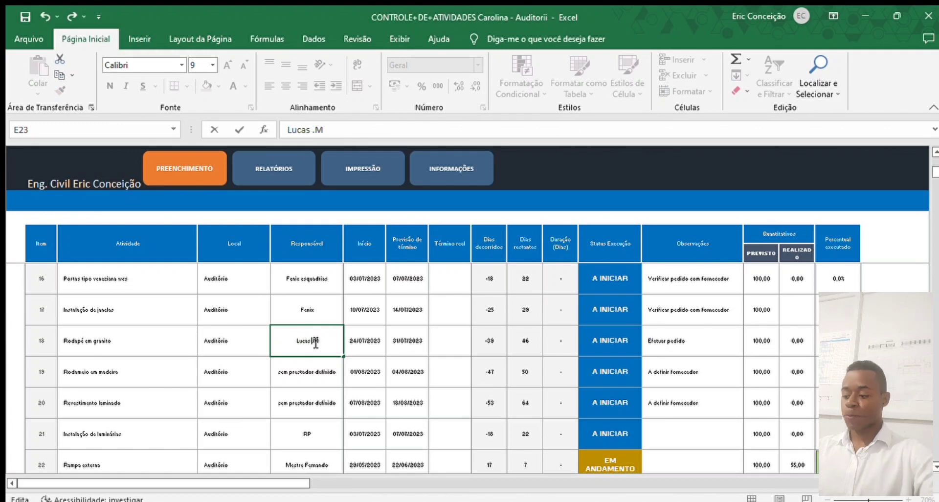
pyautogui.write('S')
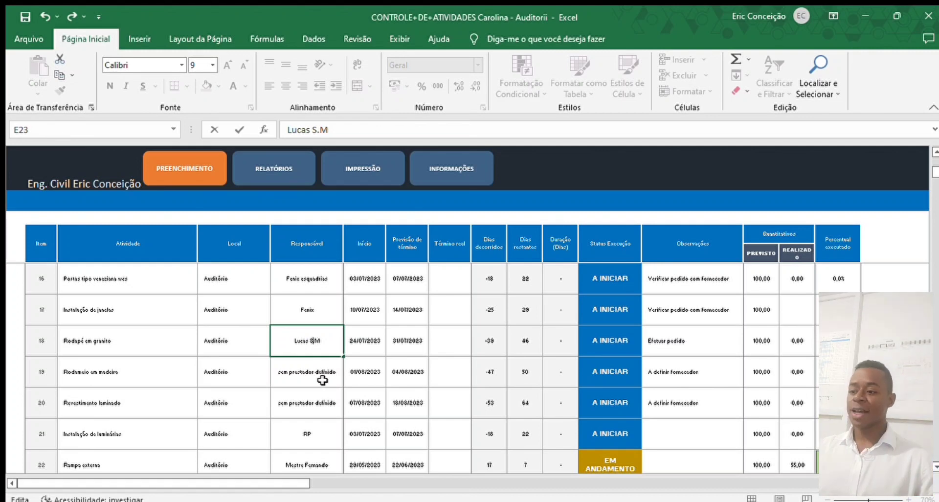
pyautogui.click(323, 365)
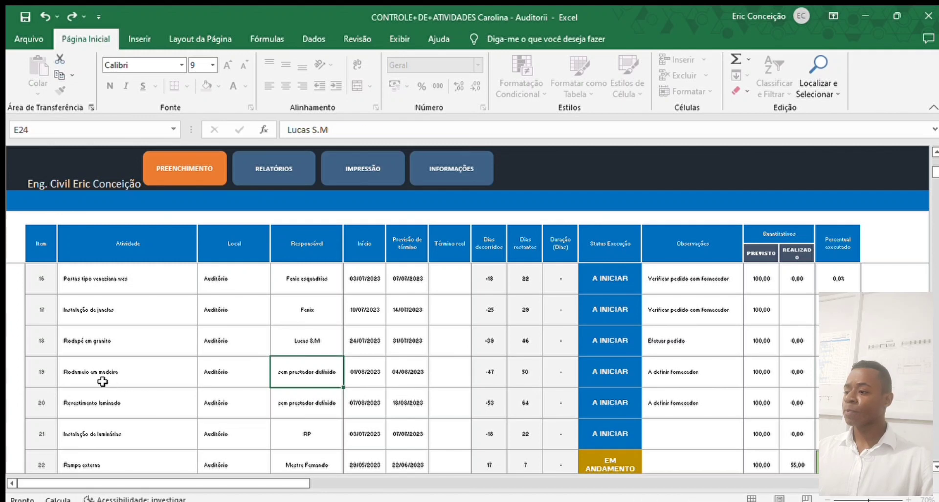
# - Check the responsible for items 19 and 20, Rodapé em madeira and Revestimento laminado
pyautogui.scroll(-1, 98, 377)
pyautogui.click(90, 367)
pyautogui.click(101, 308)
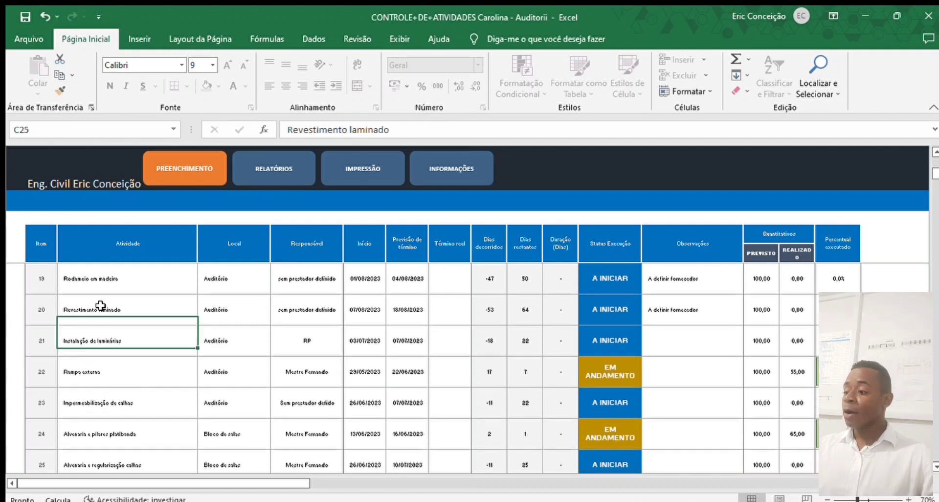
pyautogui.click(138, 279)
pyautogui.click(290, 279)
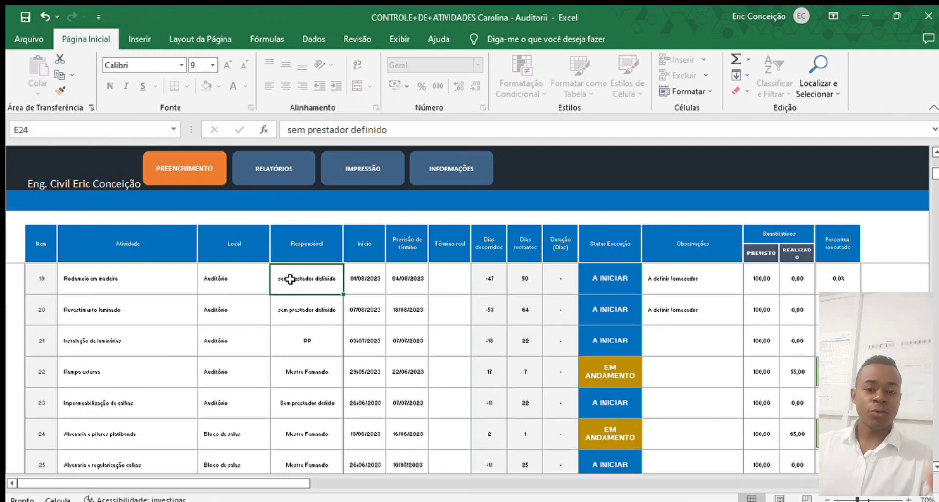
pyautogui.scroll(1, 291, 279)
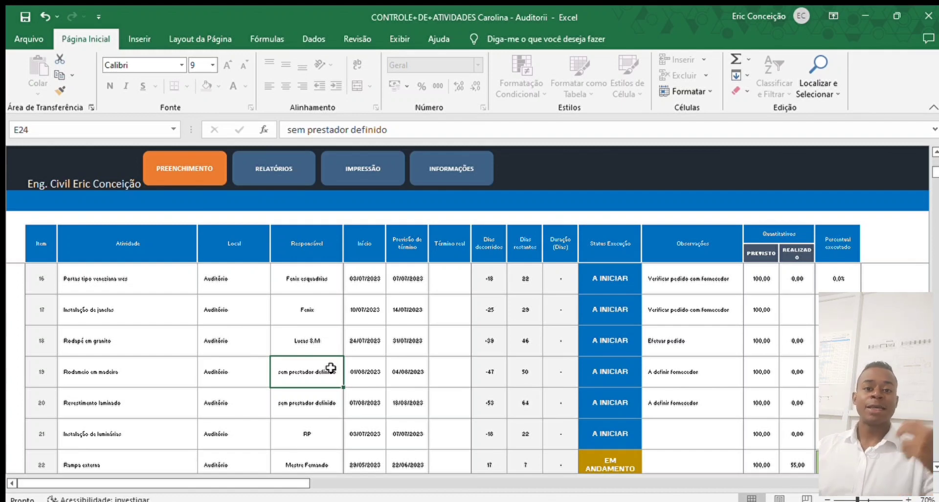
pyautogui.scroll(-1, 294, 370)
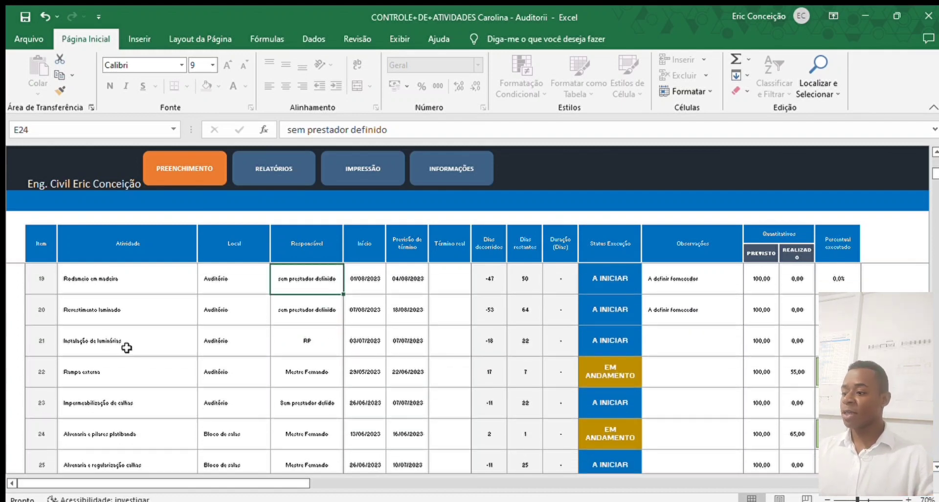
pyautogui.click(146, 308)
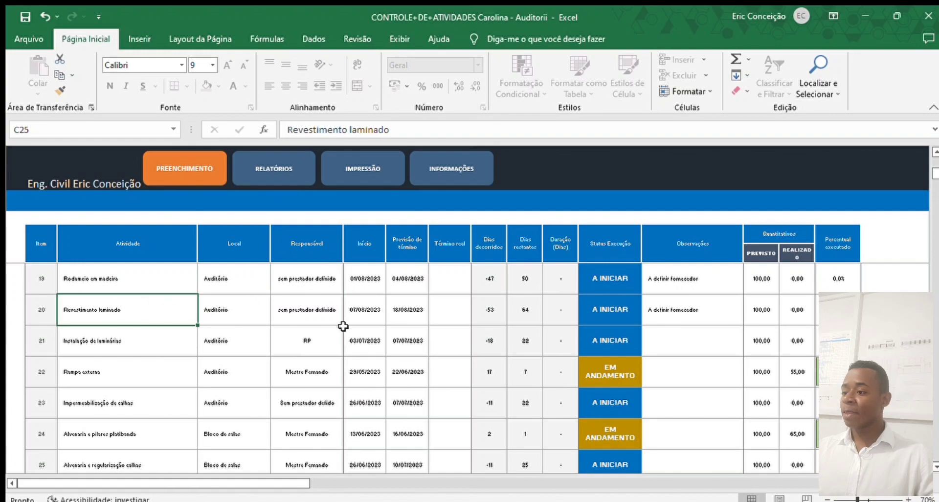
pyautogui.click(321, 307)
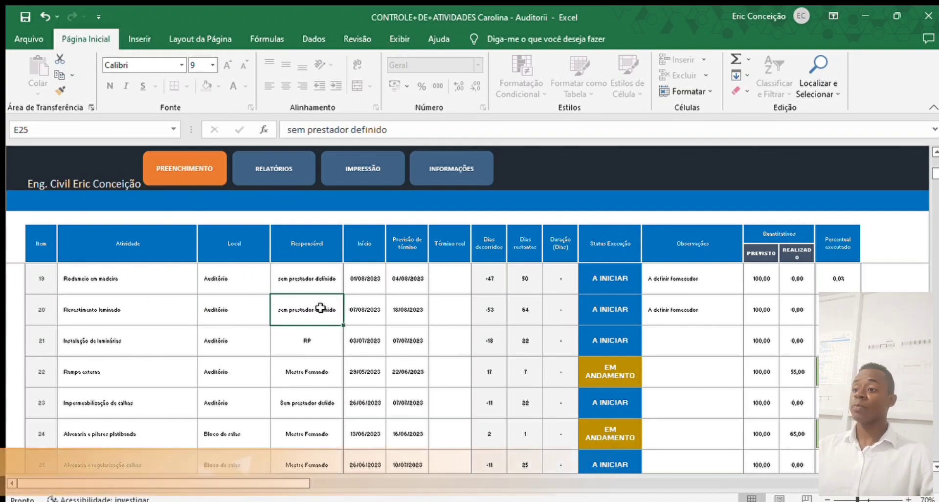
pyautogui.scroll(1, 331, 377)
pyautogui.scroll(5, 331, 382)
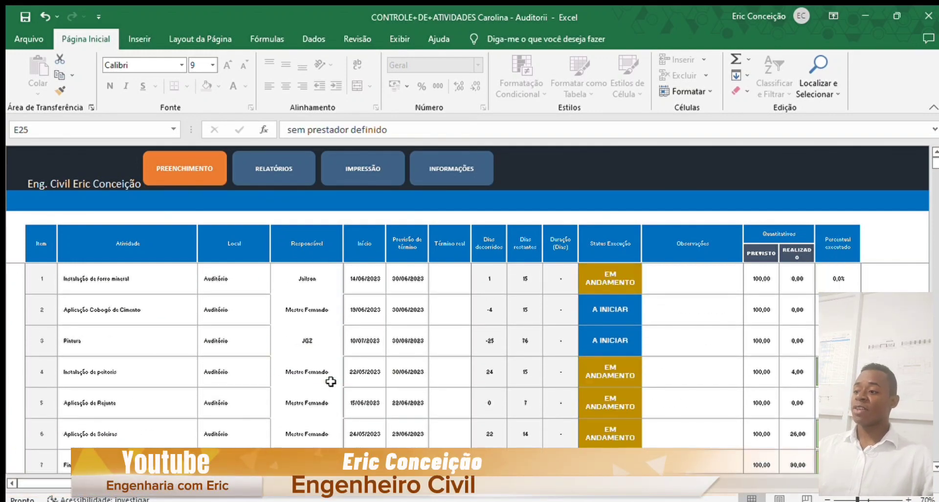
pyautogui.scroll(-2, 331, 381)
pyautogui.scroll(2, 330, 381)
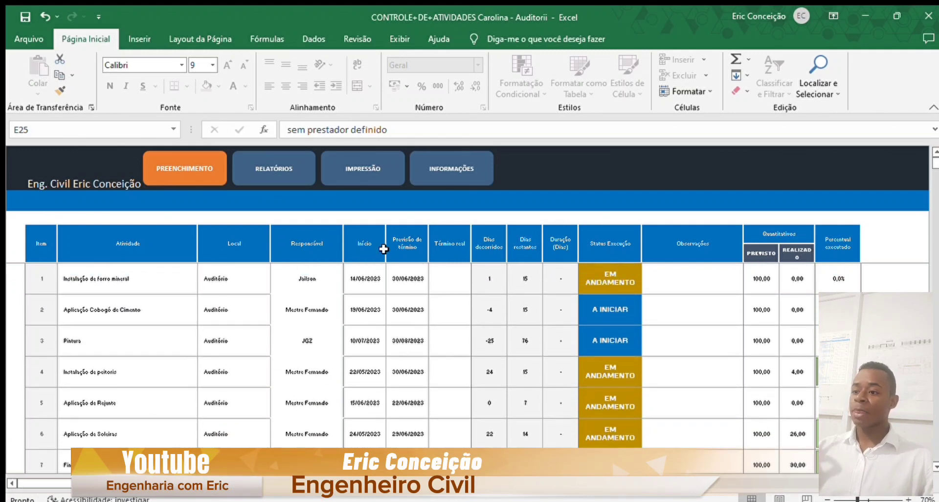
pyautogui.click(323, 247)
pyautogui.click(134, 242)
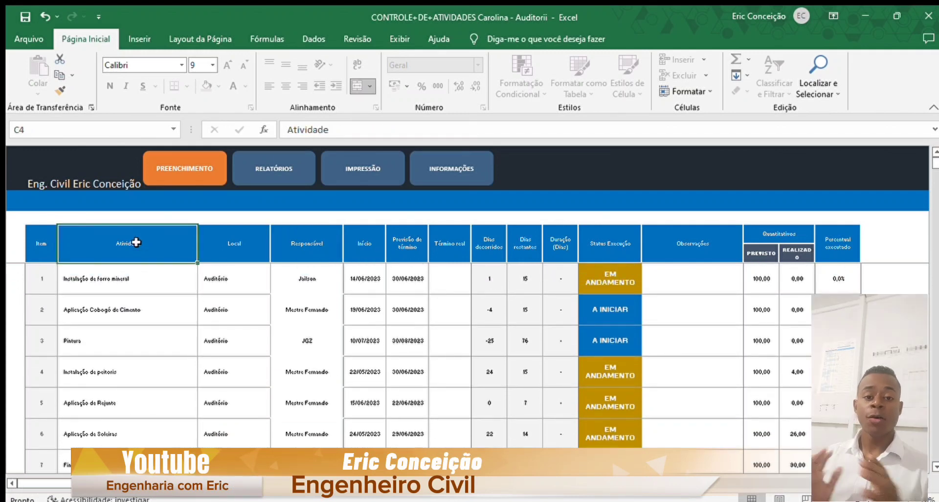
pyautogui.click(248, 239)
pyautogui.click(310, 242)
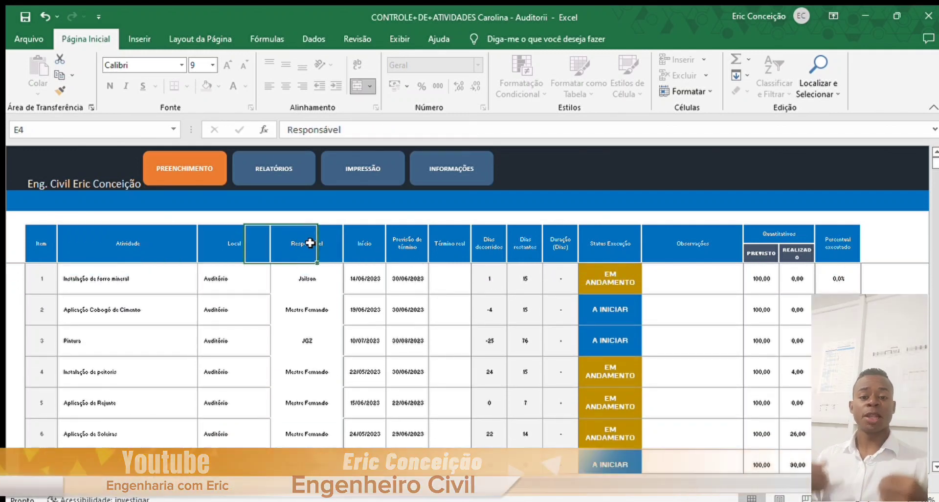
pyautogui.click(364, 242)
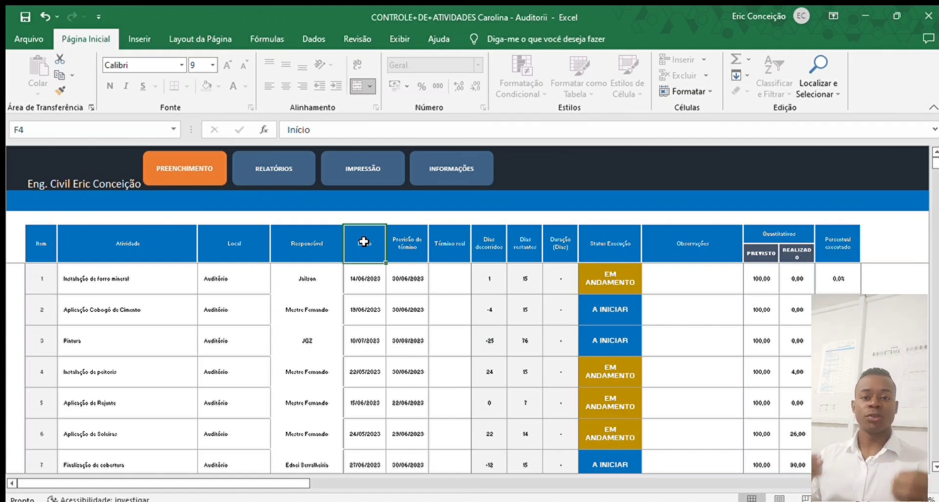
pyautogui.click(369, 280)
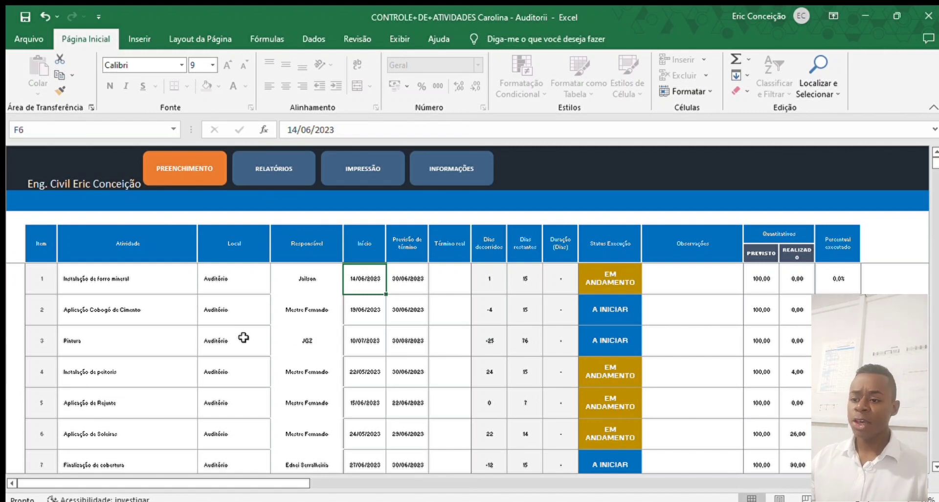
pyautogui.click(157, 311)
pyautogui.click(301, 305)
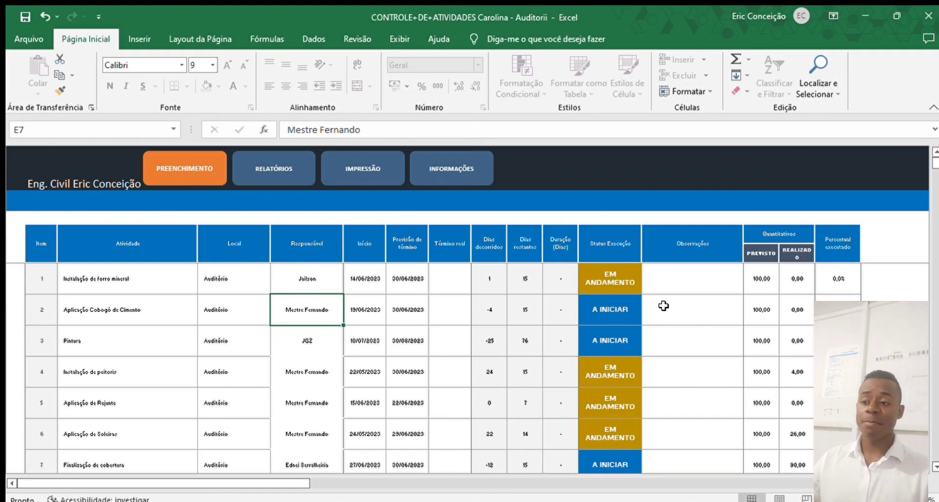
pyautogui.click(366, 311)
pyautogui.click(368, 270)
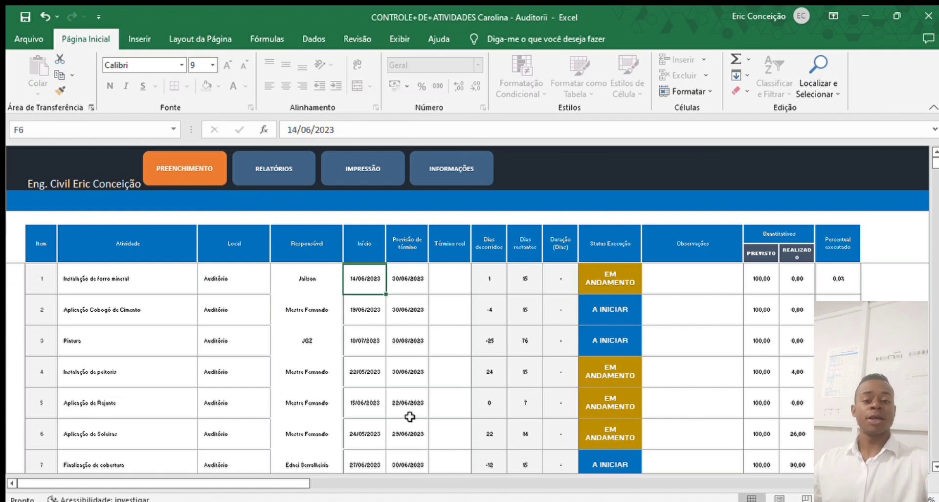
pyautogui.click(217, 277)
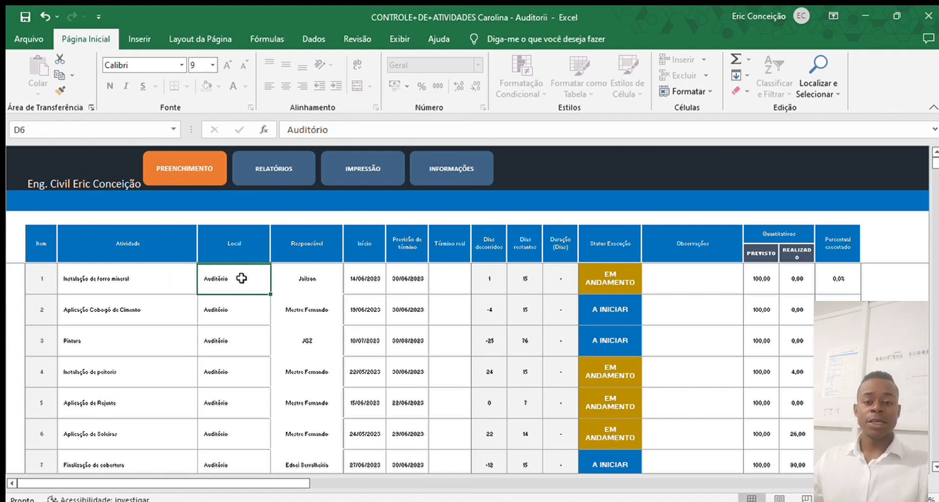
pyautogui.click(363, 278)
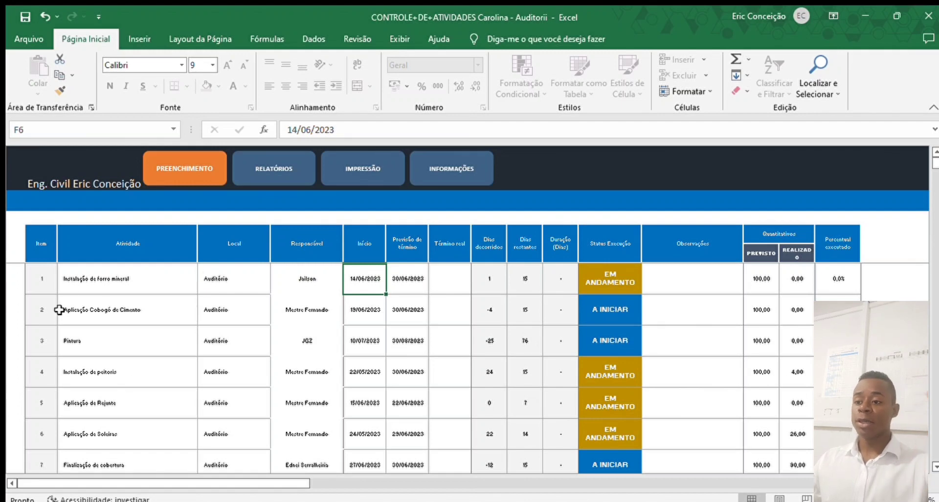
pyautogui.click(93, 275)
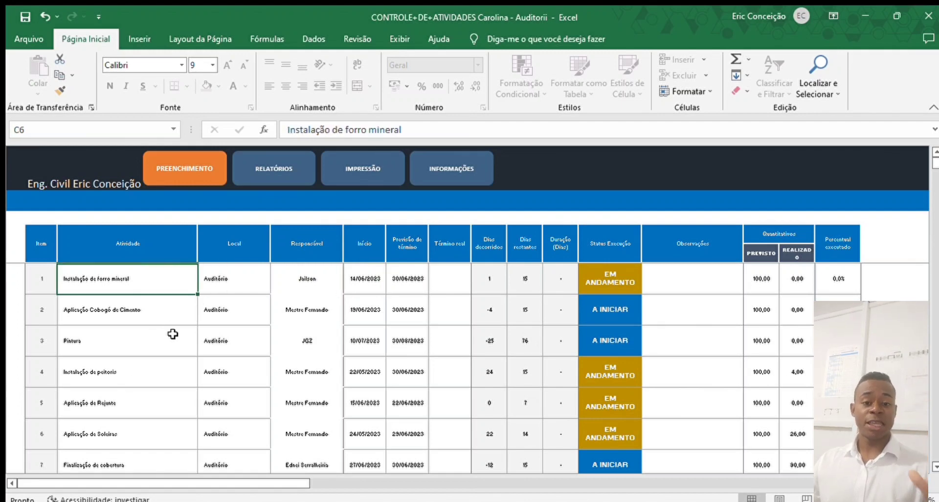
pyautogui.click(352, 275)
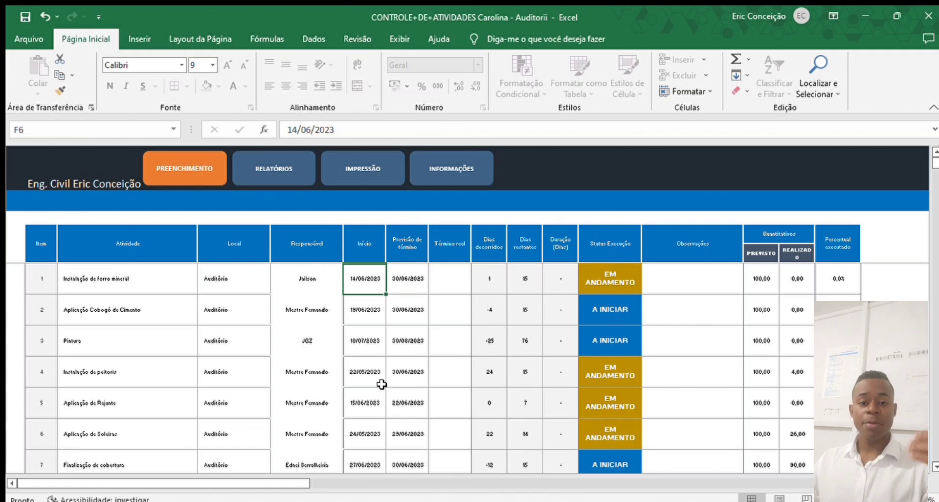
pyautogui.click(406, 281)
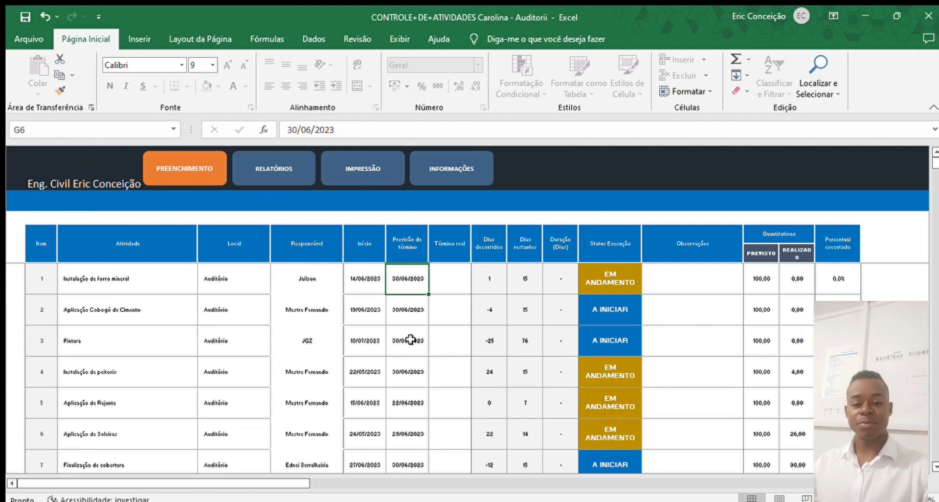
pyautogui.click(524, 282)
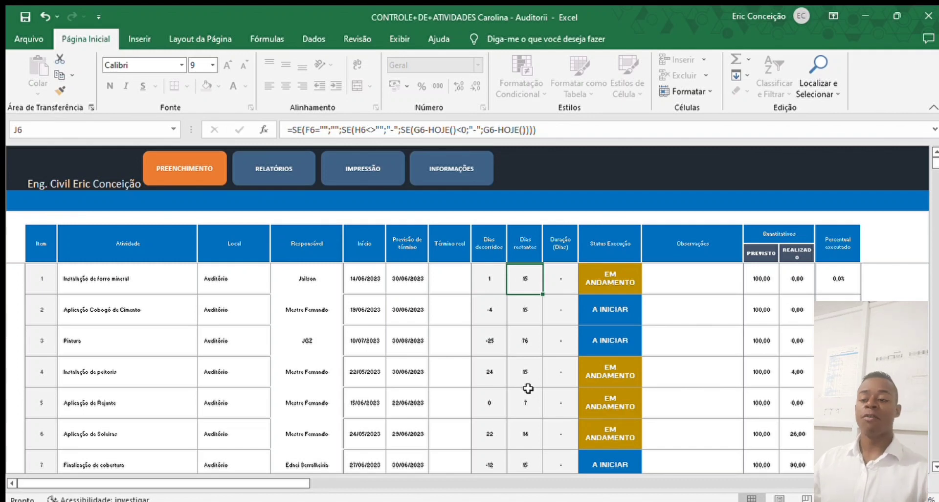
pyautogui.click(489, 283)
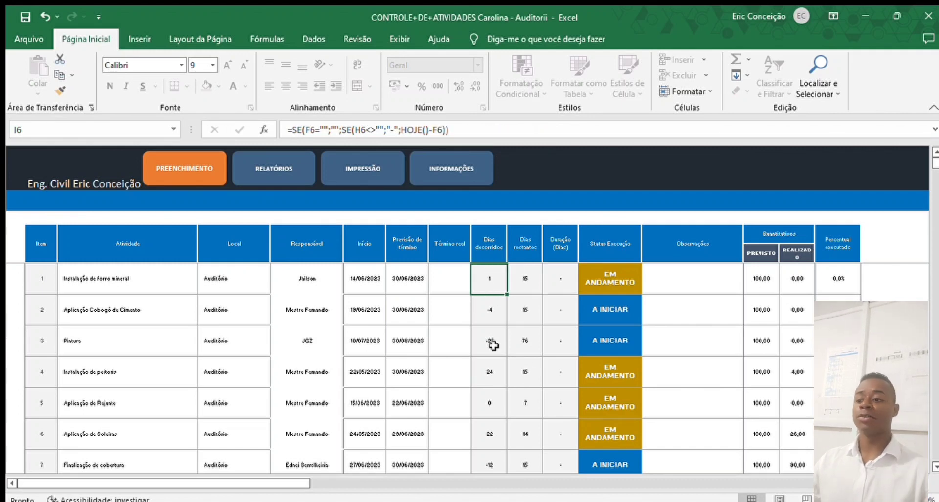
pyautogui.click(624, 255)
pyautogui.click(633, 276)
pyautogui.click(488, 274)
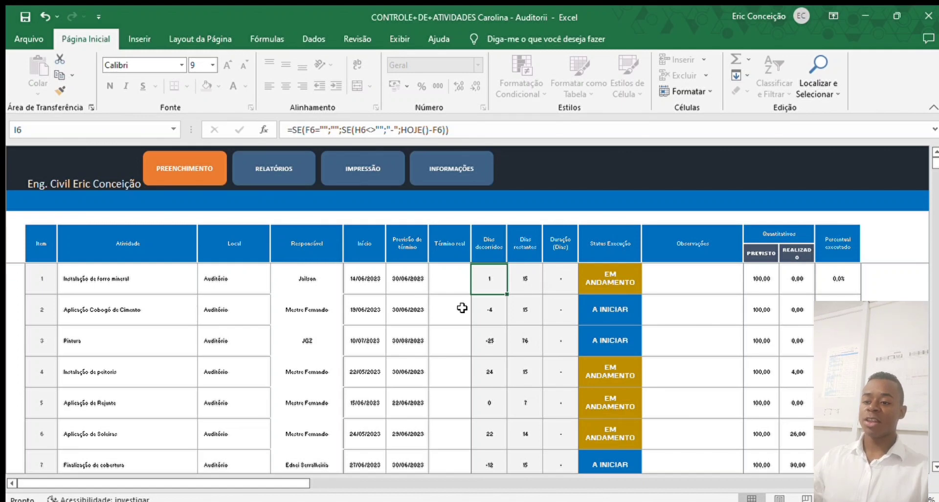
pyautogui.click(520, 275)
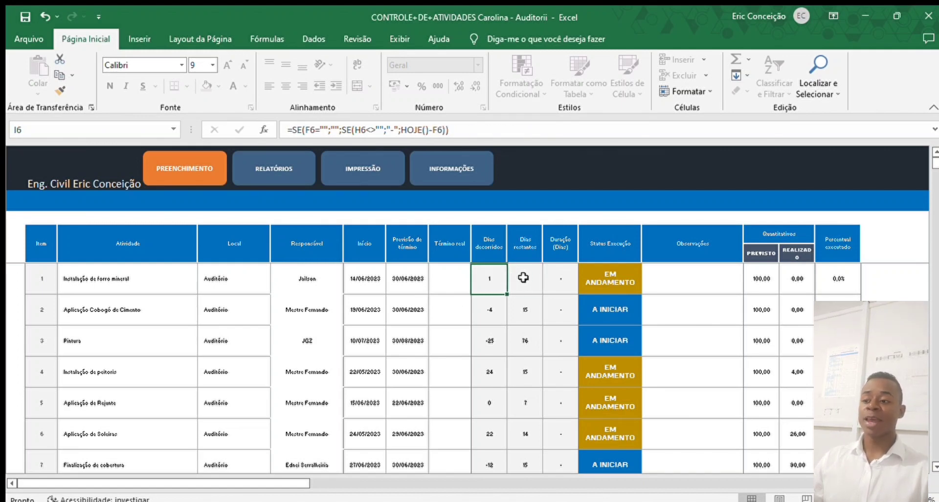
pyautogui.click(372, 279)
pyautogui.click(390, 280)
pyautogui.click(367, 279)
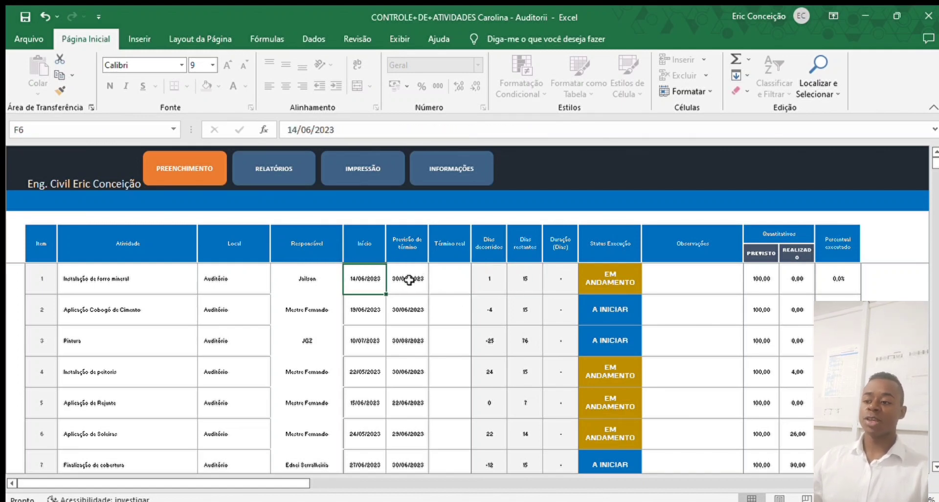
pyautogui.click(411, 277)
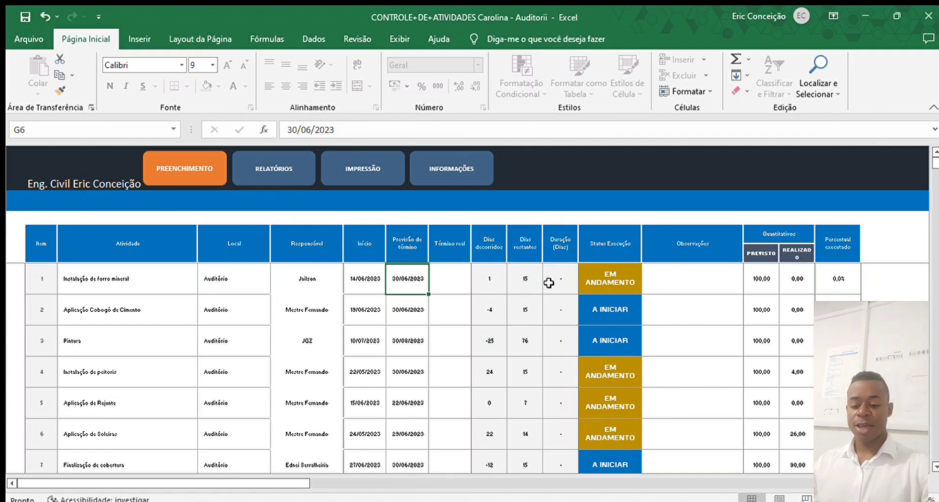
pyautogui.click(369, 278)
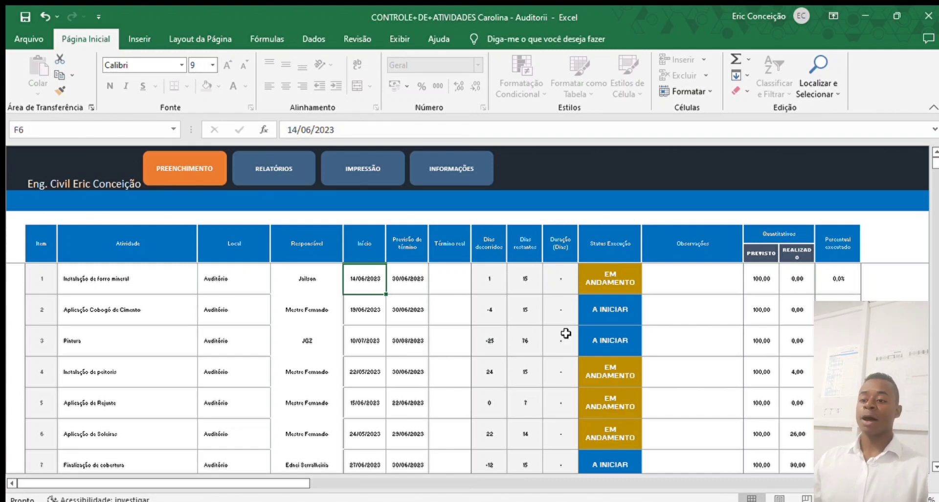
pyautogui.write('10/06')
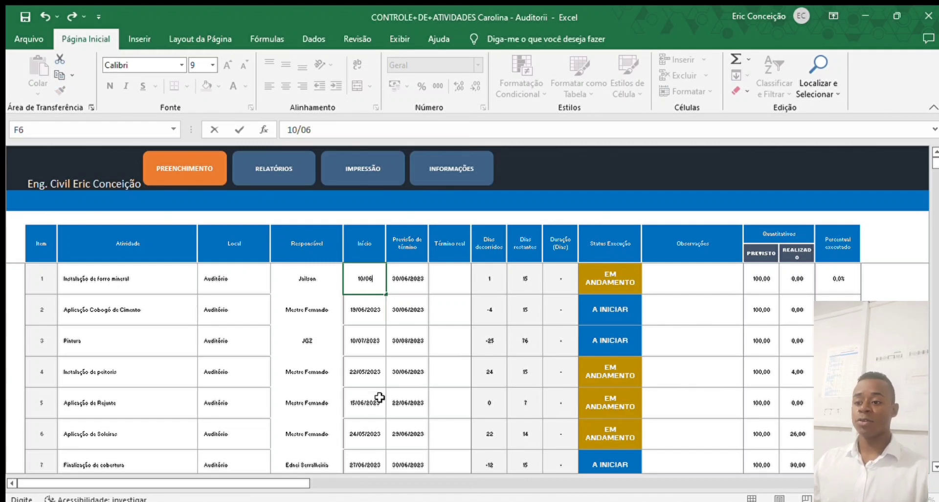
pyautogui.click(372, 317)
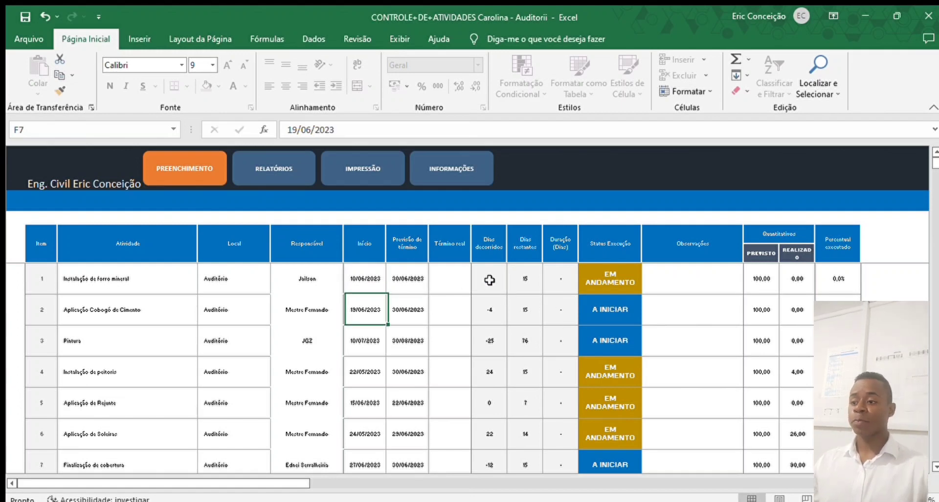
pyautogui.click(489, 278)
pyautogui.click(372, 279)
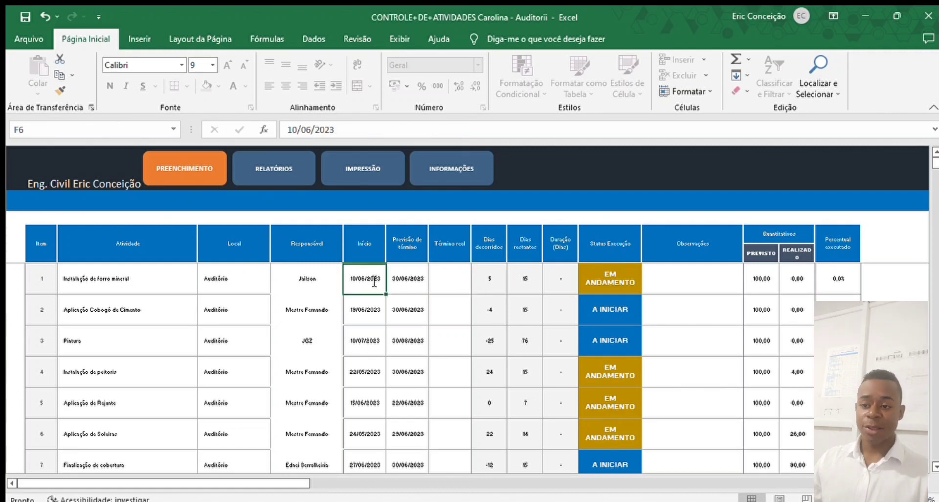
pyautogui.write('1')
pyautogui.write('7/0')
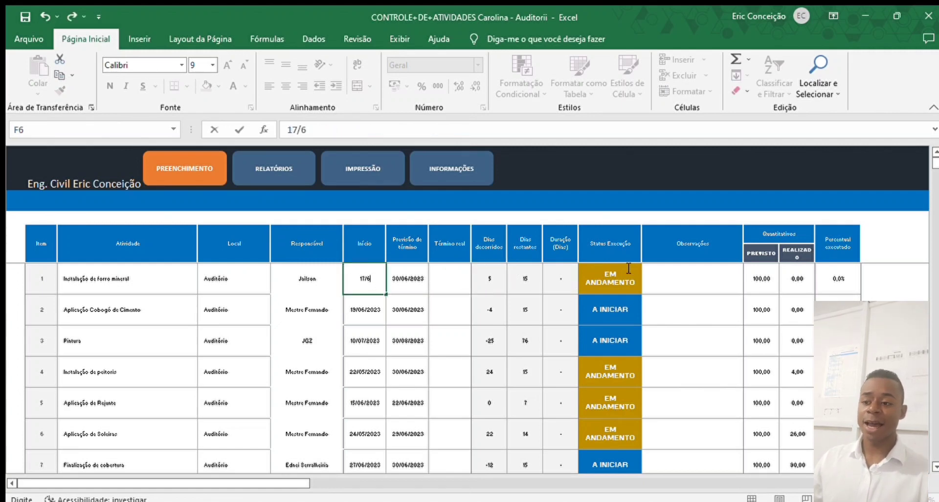
pyautogui.write('6')
pyautogui.press('Return')
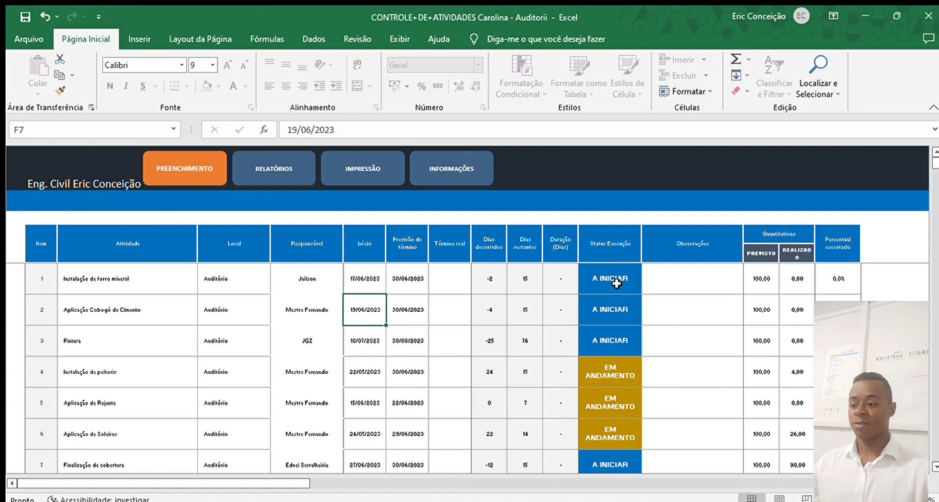
pyautogui.click(364, 278)
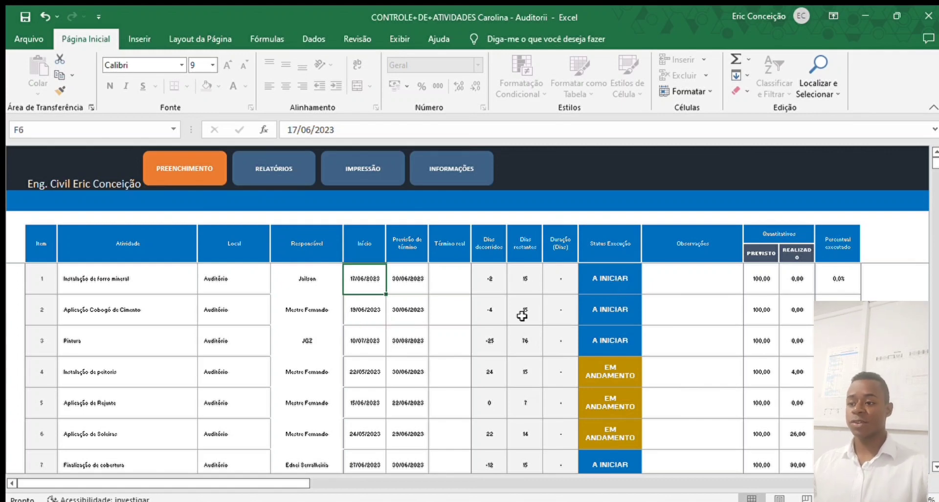
pyautogui.write('14/6')
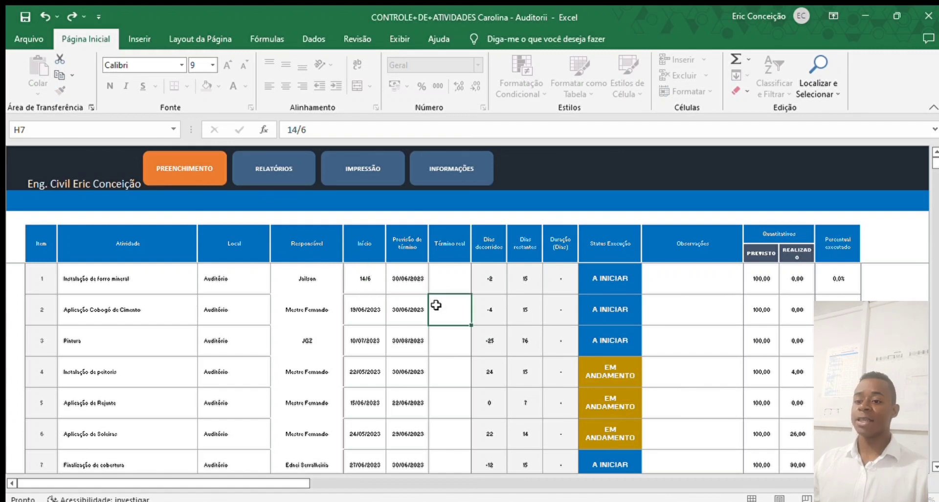
pyautogui.click(761, 277)
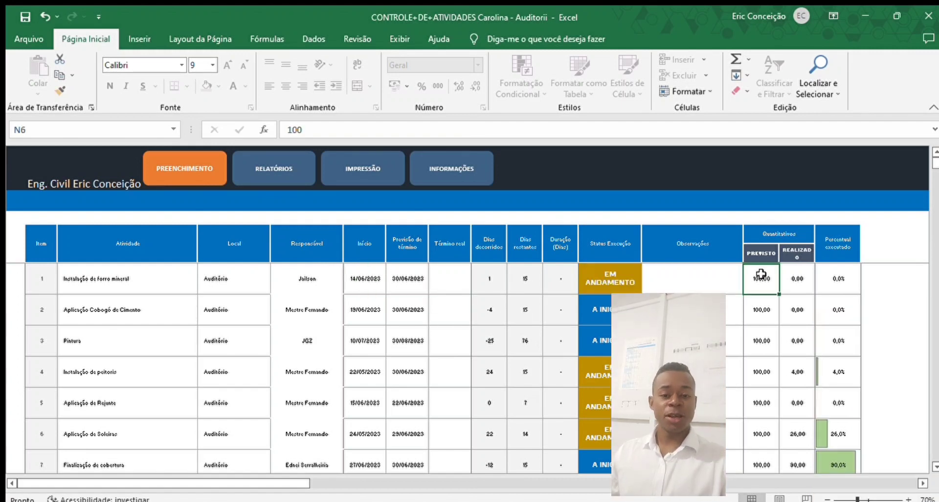
# - Enter 7 as the realized quantity for Instalação de forro mineral
pyautogui.click(837, 270)
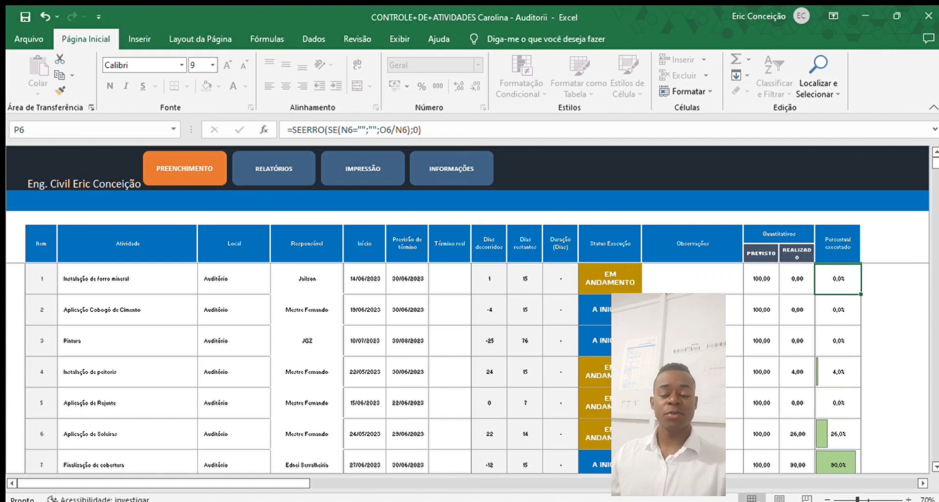
pyautogui.click(766, 279)
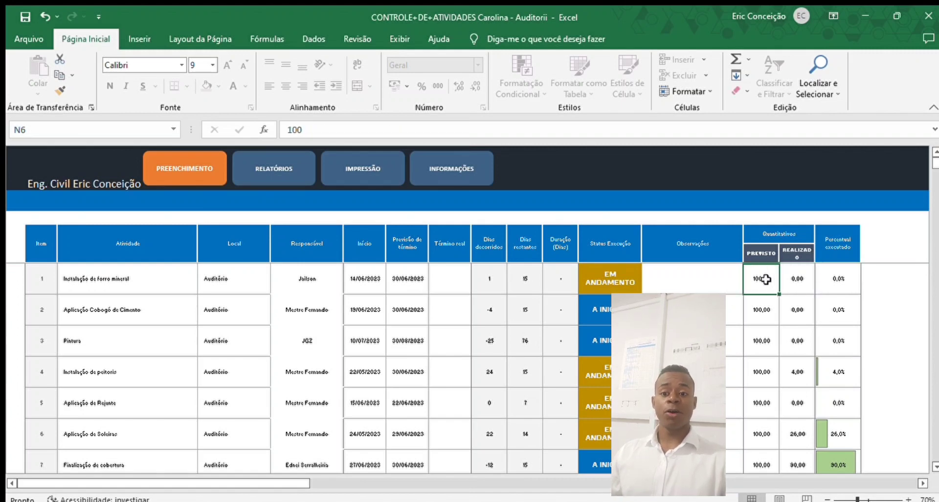
pyautogui.click(794, 275)
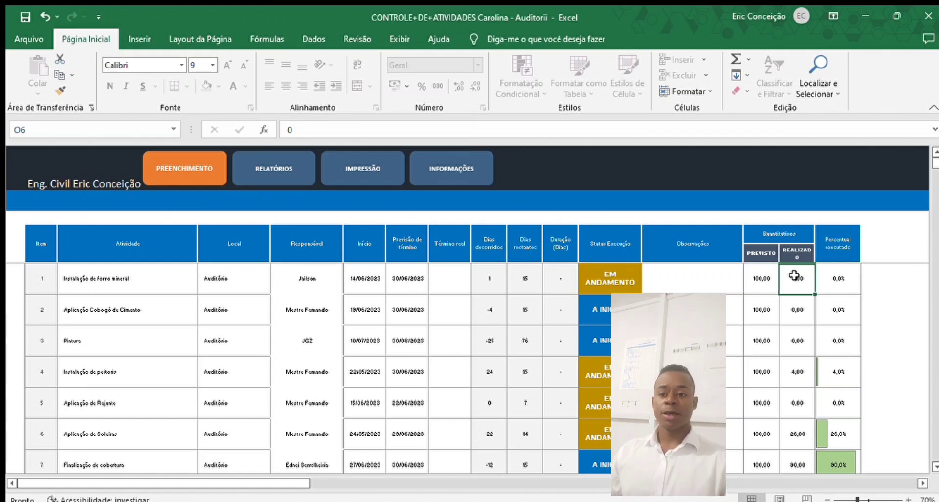
pyautogui.write('7')
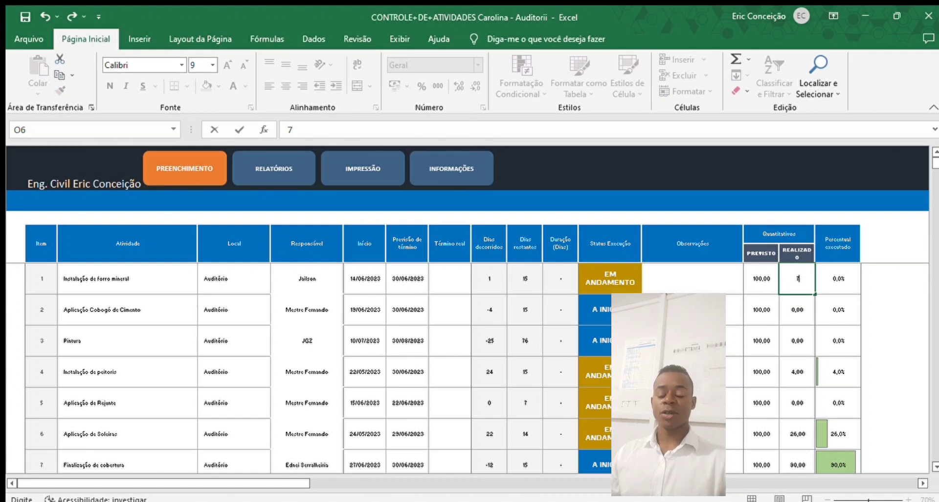
pyautogui.press('Return')
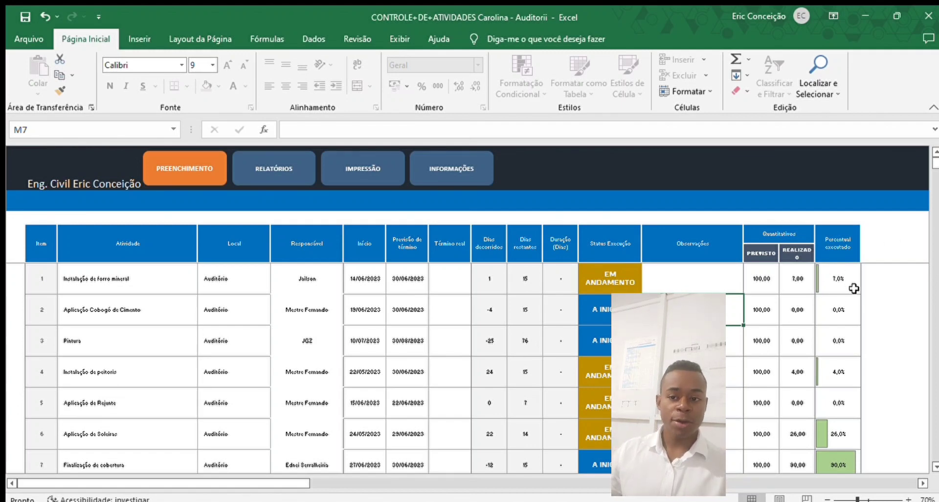
# - Test the percent-executed formula with 205 planned and 24 realized, giving 11,7%
pyautogui.click(769, 281)
pyautogui.write('205')
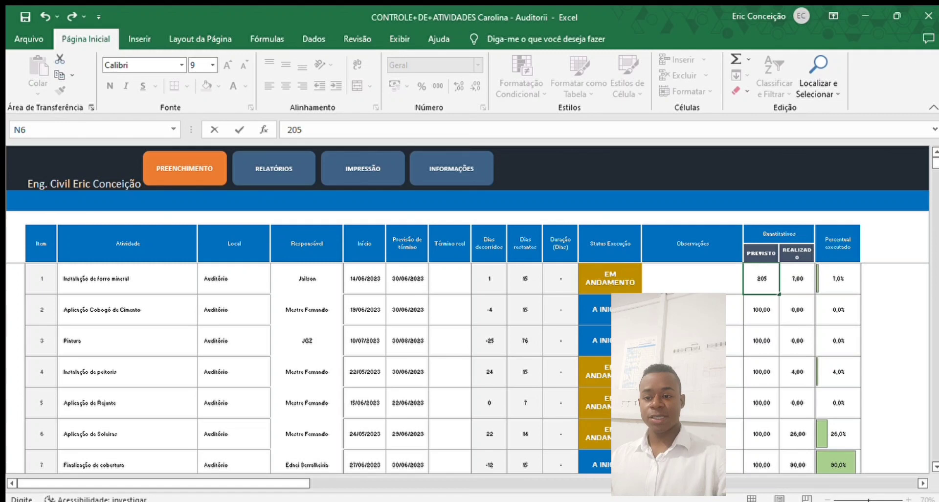
pyautogui.click(708, 340)
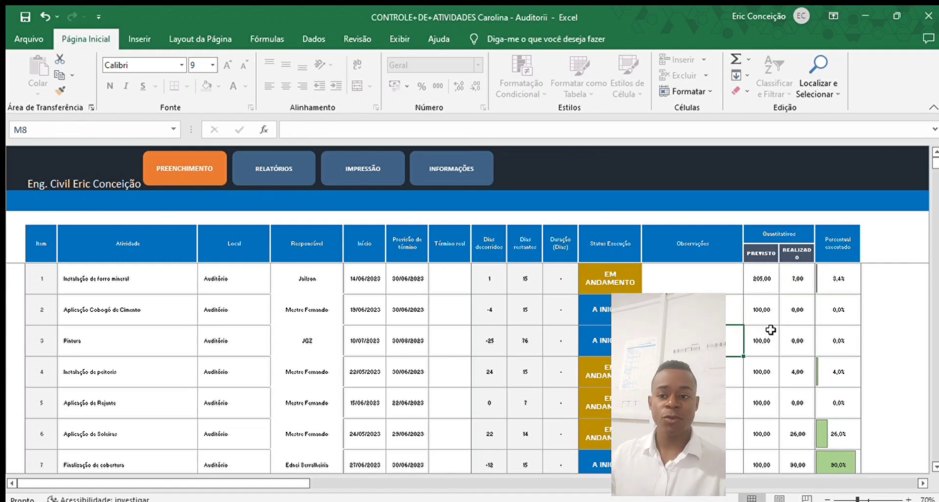
pyautogui.click(799, 275)
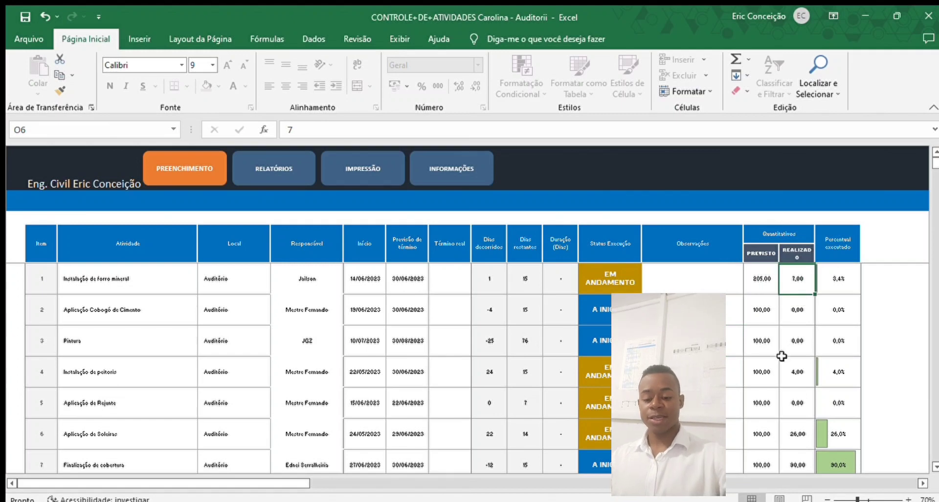
pyautogui.write('24')
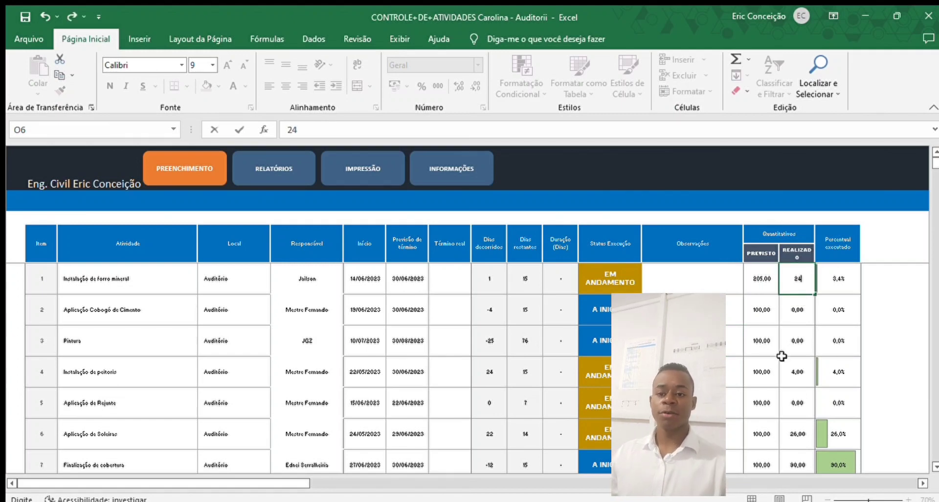
pyautogui.press('Return')
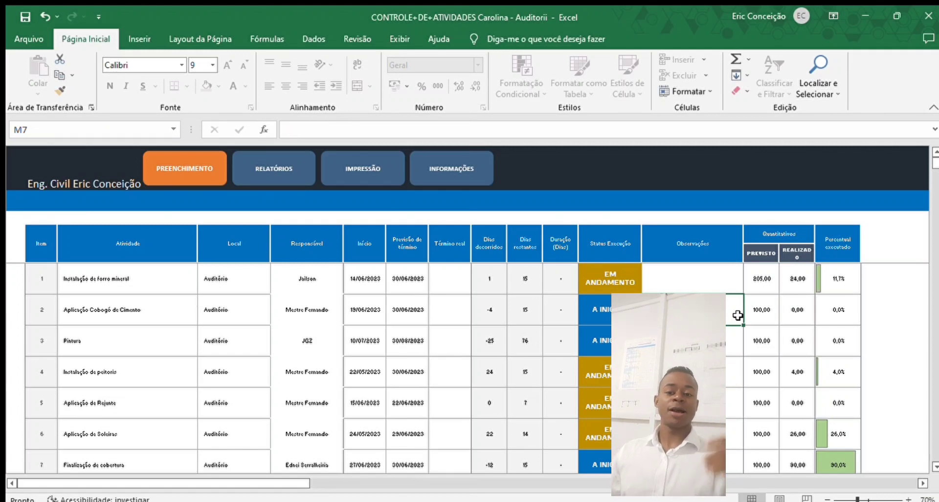
pyautogui.click(837, 276)
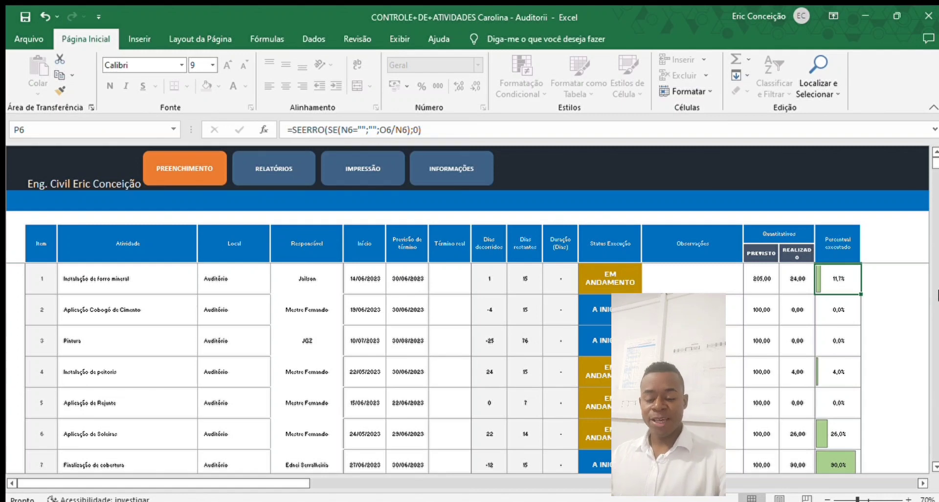
# - Restore the planned quantity to 100 and the realized quantity to 7
pyautogui.click(760, 279)
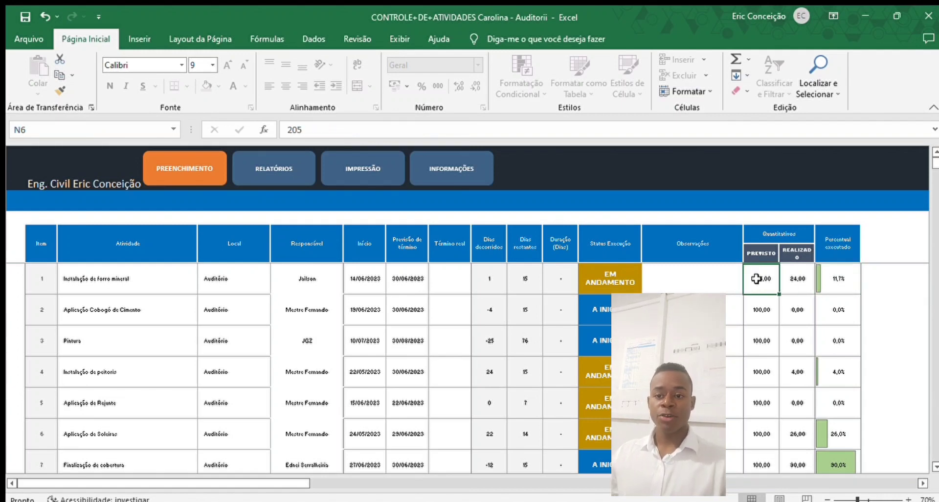
pyautogui.write('100')
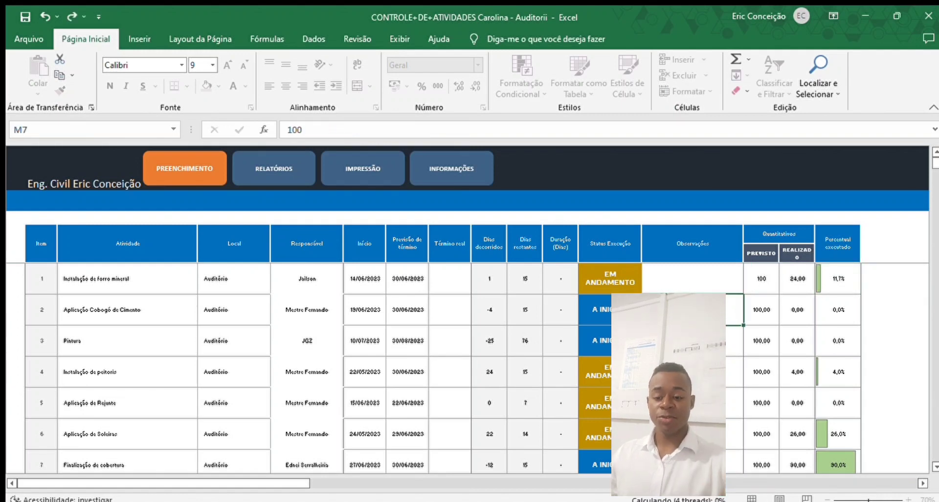
pyautogui.click(796, 274)
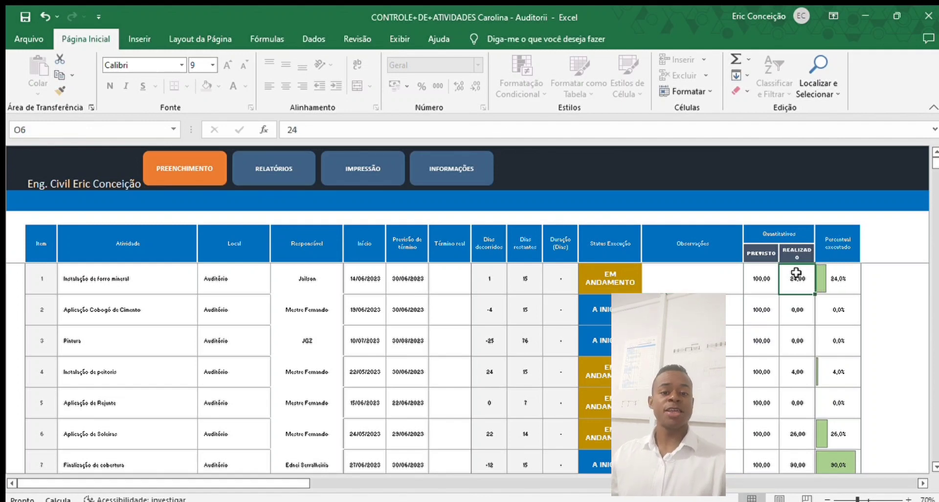
pyautogui.write('7')
pyautogui.click(705, 309)
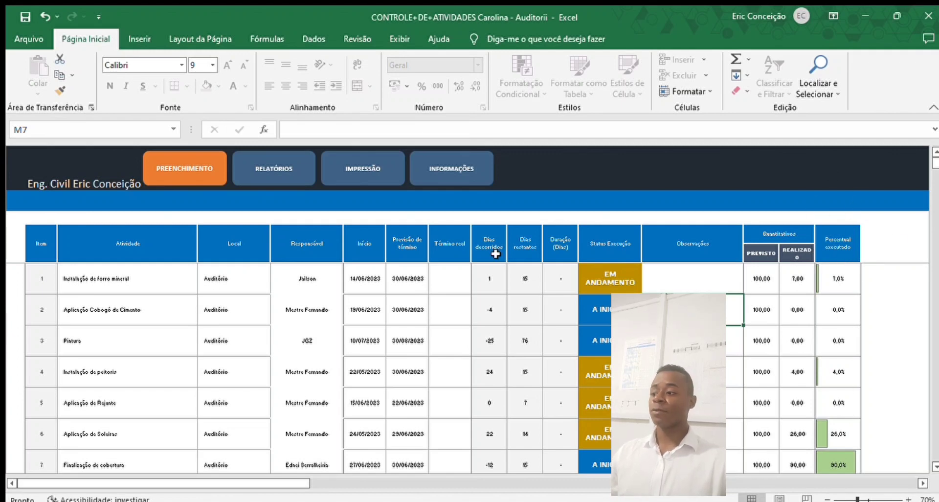
# - Enter 75 as Aplicação de Rejunte's realized quantity and check its 7 remaining days
pyautogui.click(683, 274)
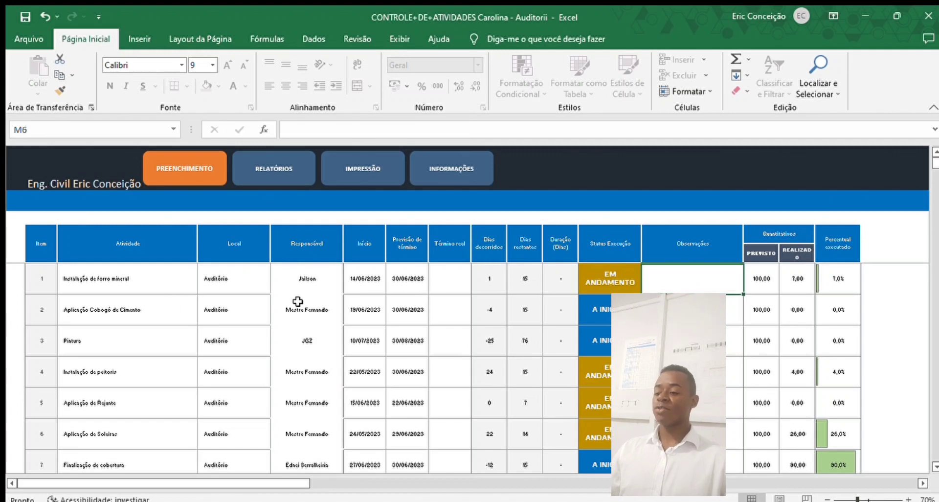
pyautogui.scroll(-1, 147, 301)
pyautogui.click(120, 308)
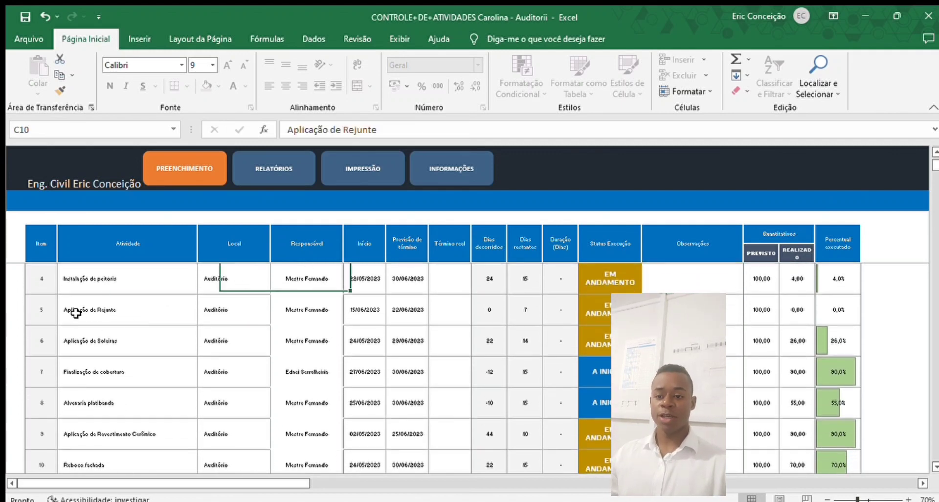
pyautogui.click(205, 306)
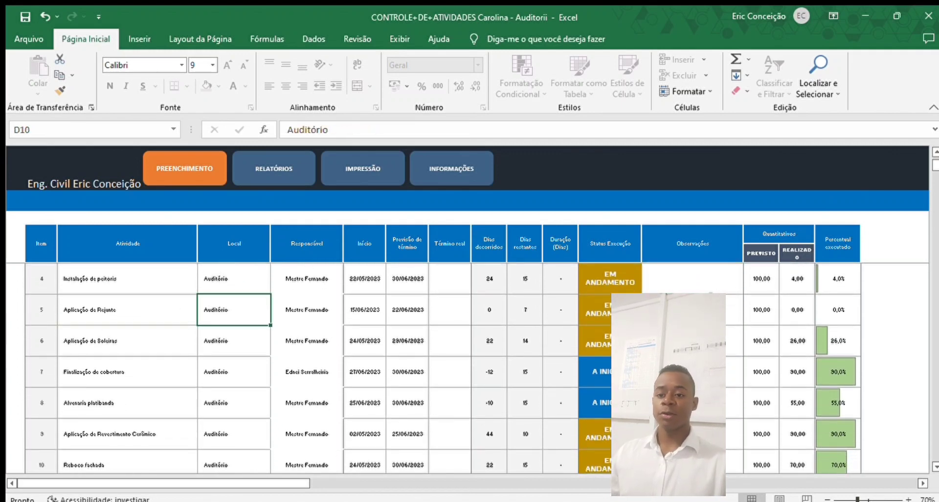
pyautogui.click(754, 304)
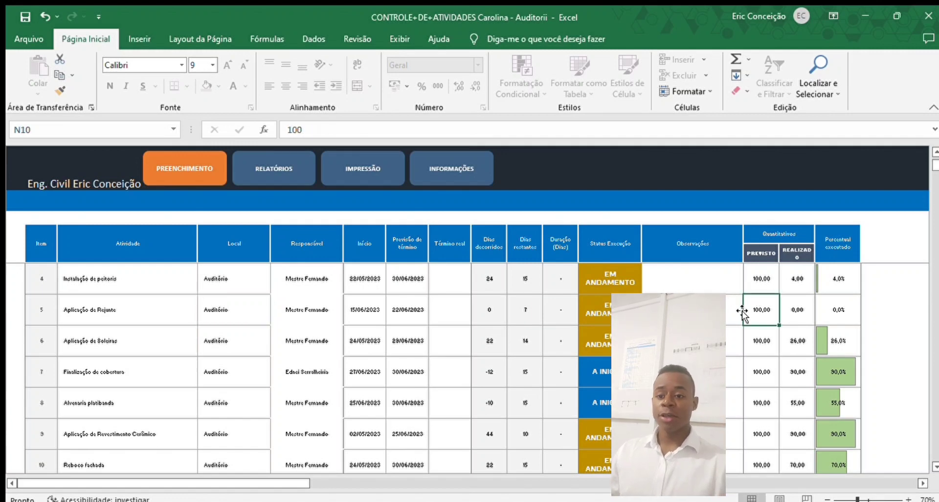
pyautogui.click(800, 305)
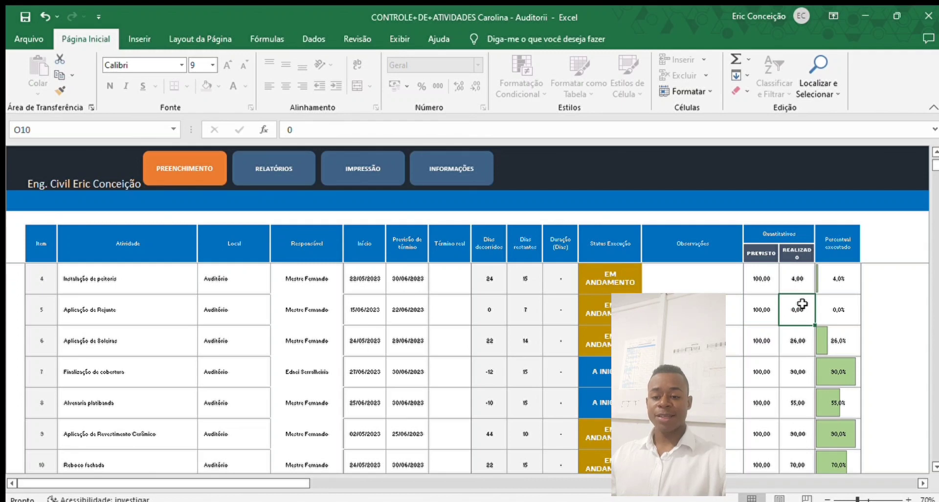
pyautogui.write('75')
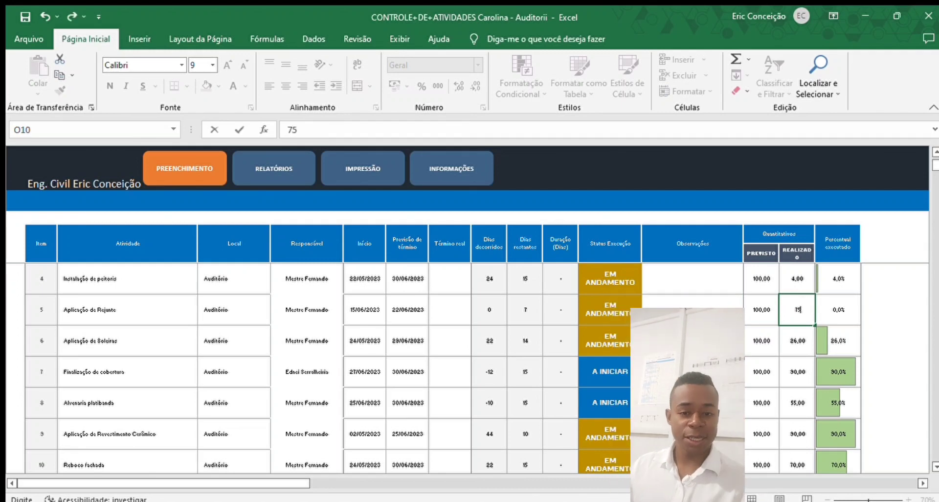
pyautogui.press('Return')
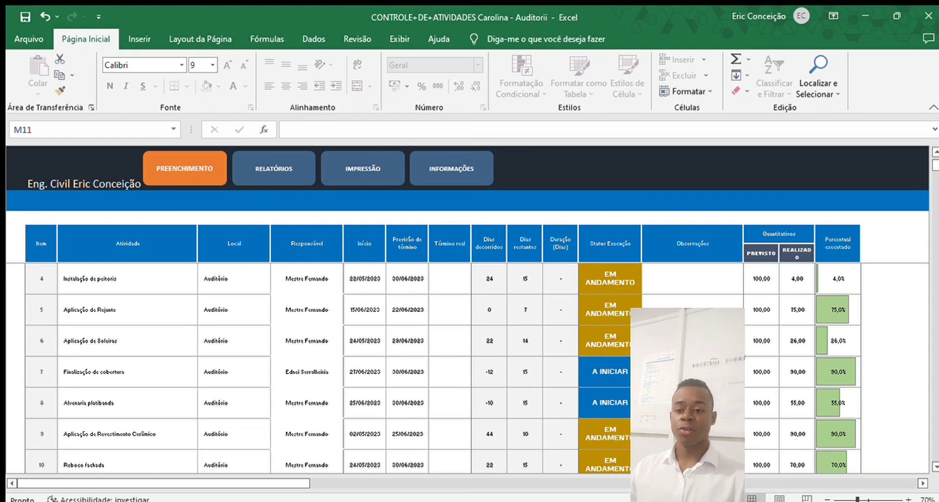
pyautogui.click(782, 303)
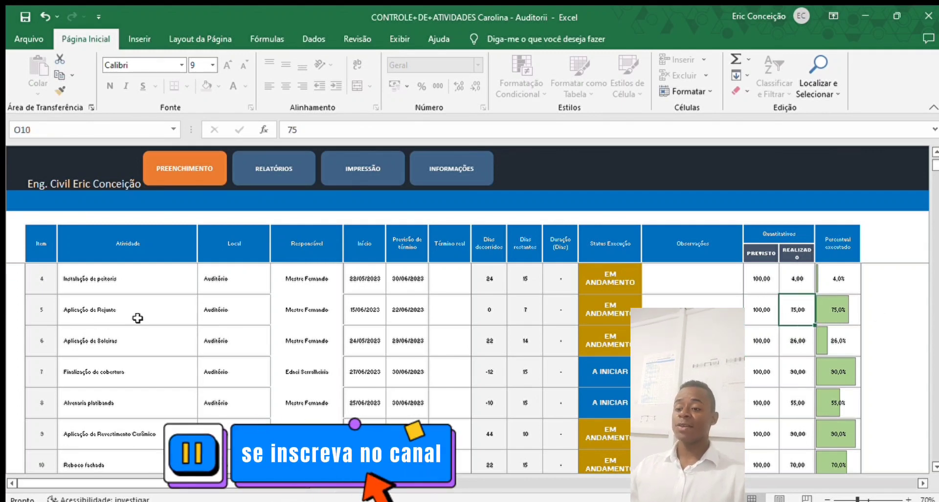
pyautogui.click(524, 315)
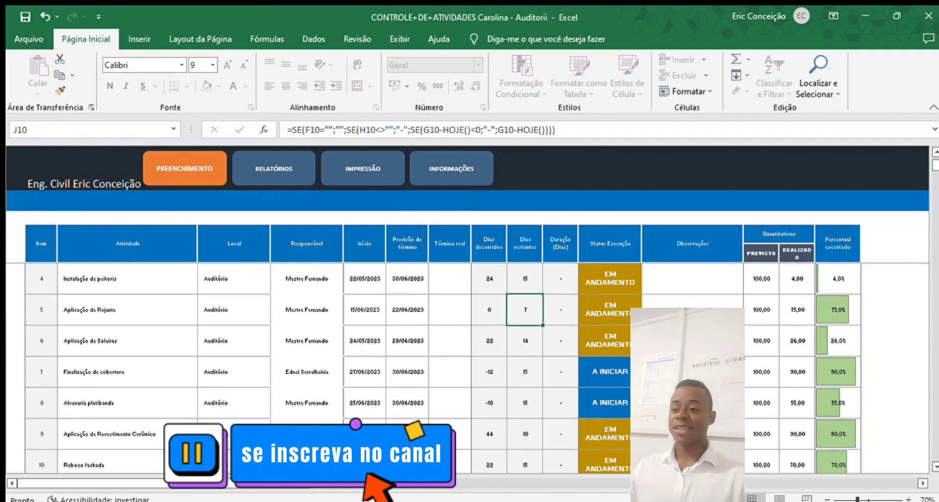
pyautogui.scroll(1, 627, 336)
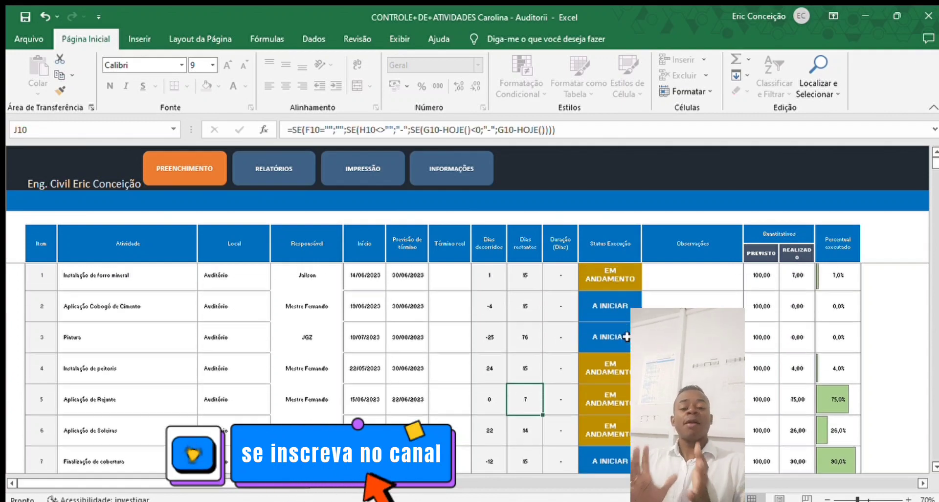
pyautogui.click(449, 281)
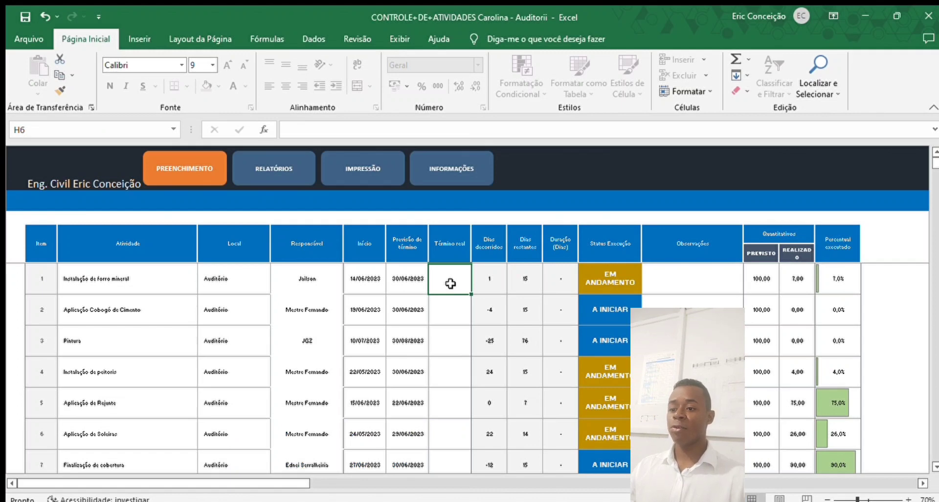
# - Give Instalação de forro mineral an actual finish of 15/06/2023 and 100 realized units
pyautogui.click(421, 274)
pyautogui.click(447, 281)
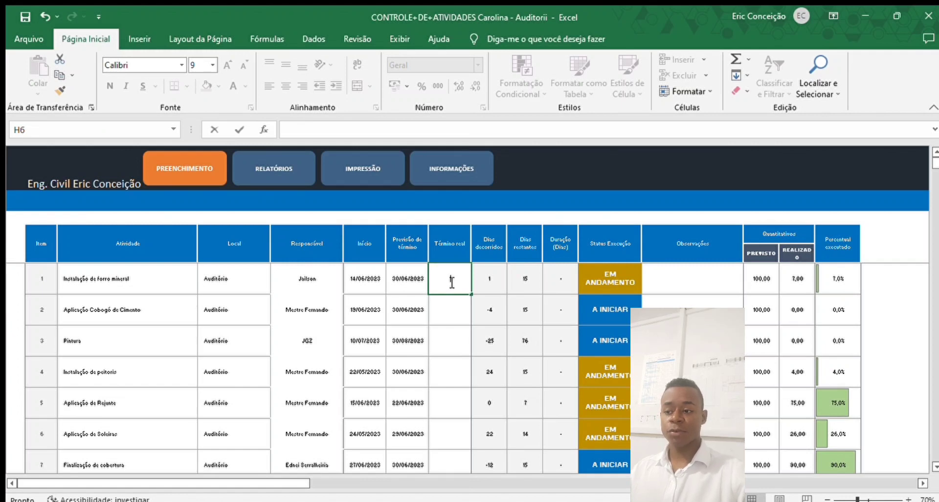
pyautogui.write('15/6')
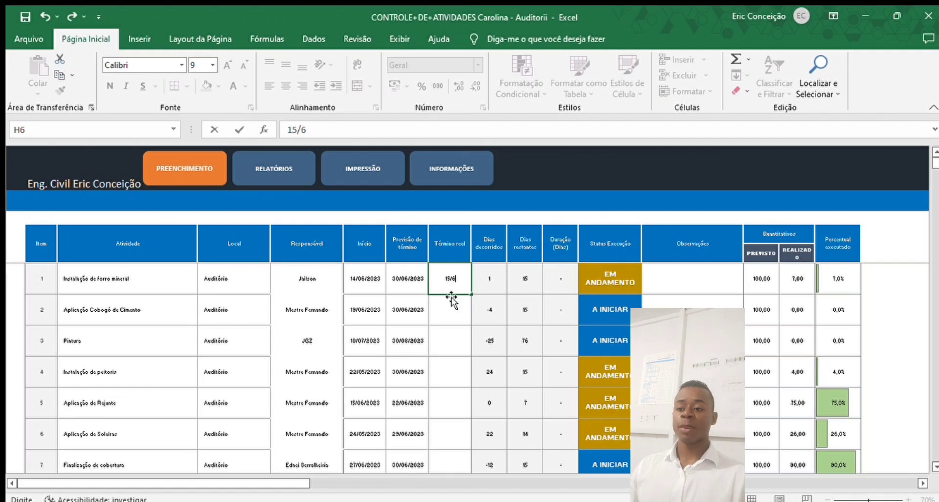
pyautogui.click(448, 302)
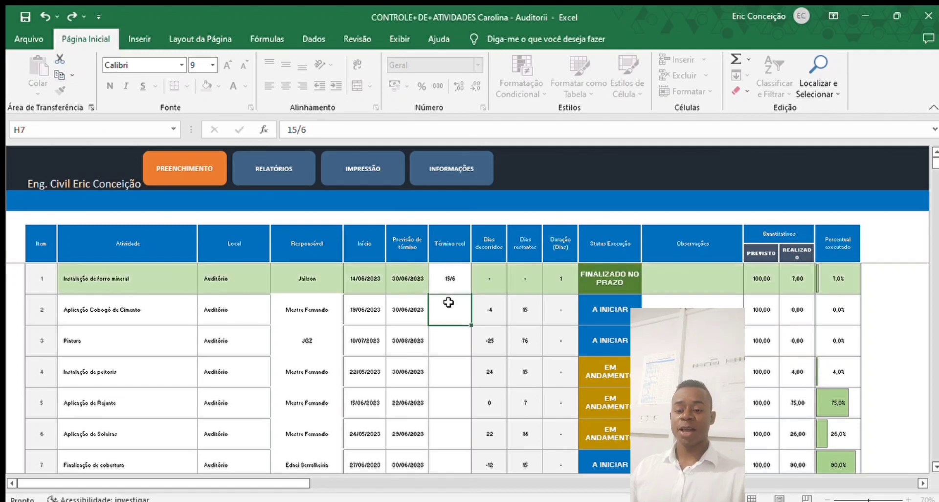
pyautogui.click(793, 279)
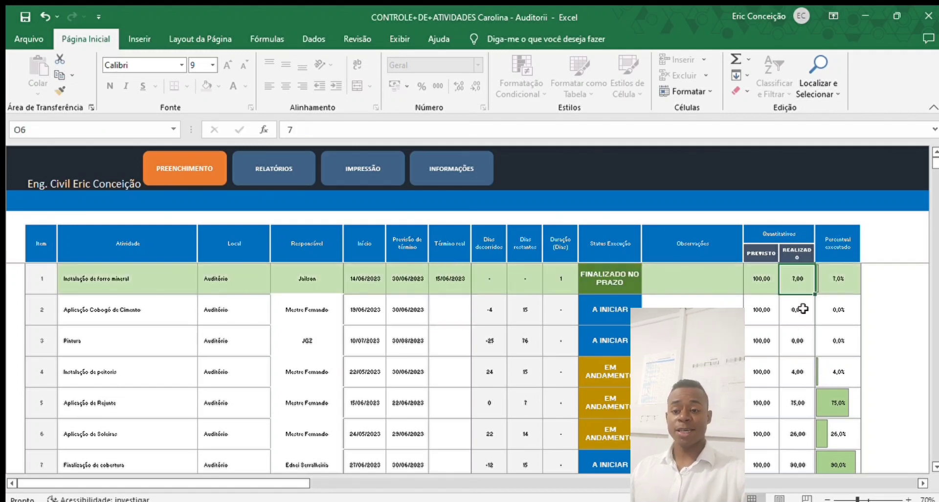
pyautogui.write('100')
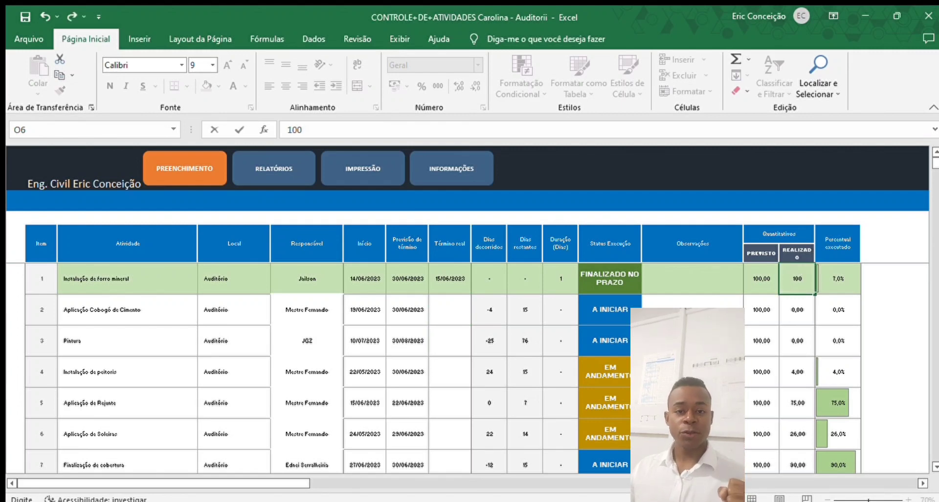
pyautogui.press('Return')
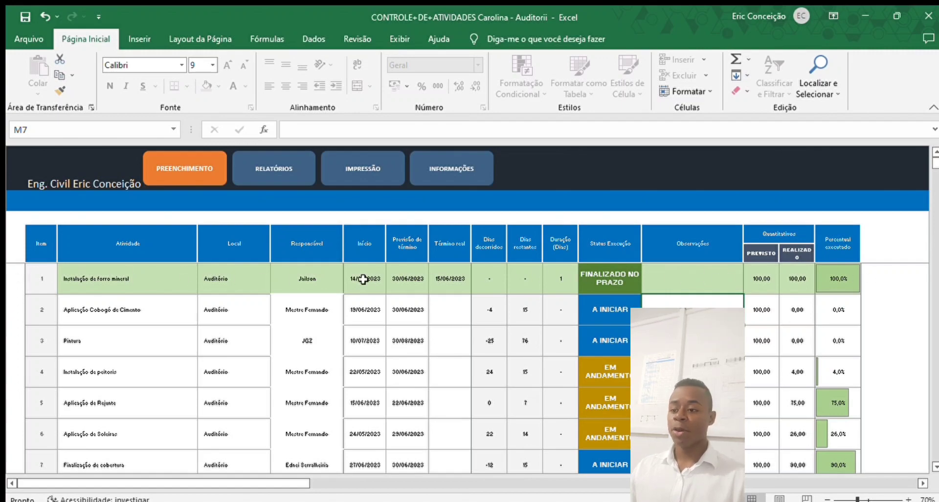
pyautogui.scroll(-1, 708, 280)
pyautogui.scroll(1, 708, 280)
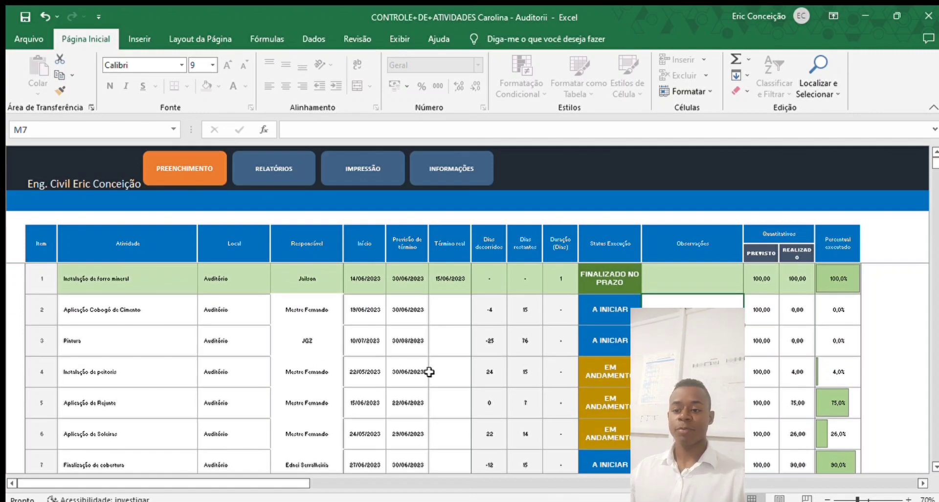
pyautogui.scroll(-7, 526, 389)
pyautogui.scroll(-8, 526, 389)
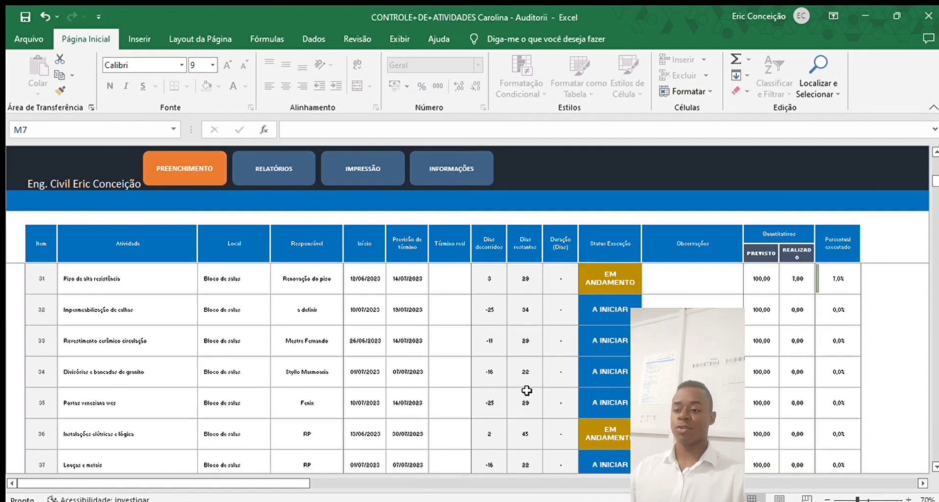
pyautogui.scroll(-1, 527, 390)
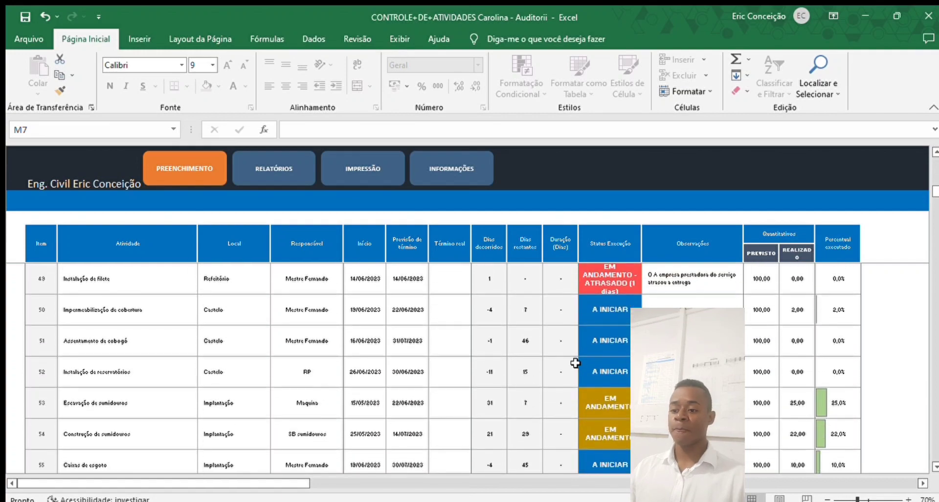
pyautogui.scroll(1, 606, 332)
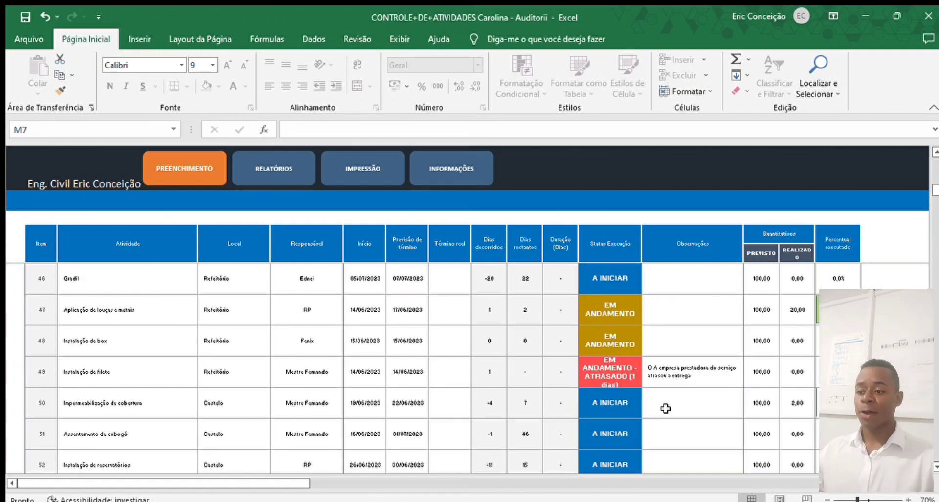
pyautogui.click(444, 372)
pyautogui.write('15/6')
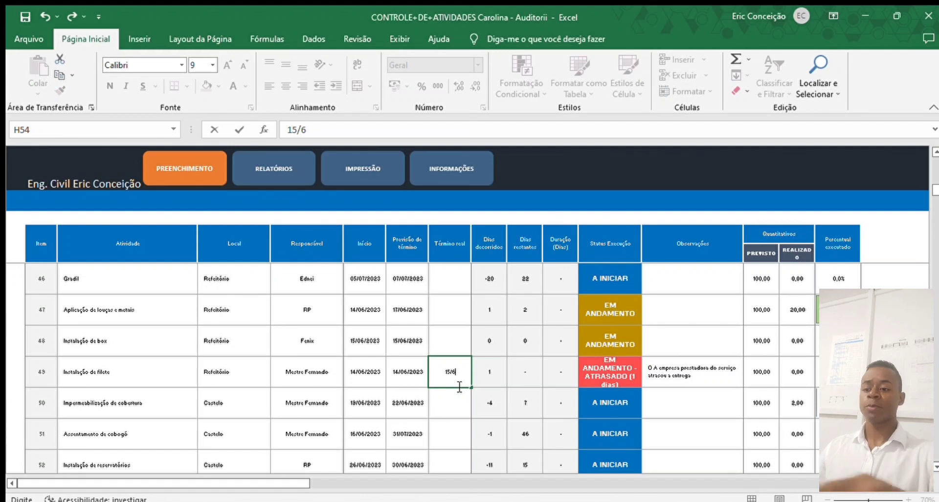
pyautogui.click(445, 407)
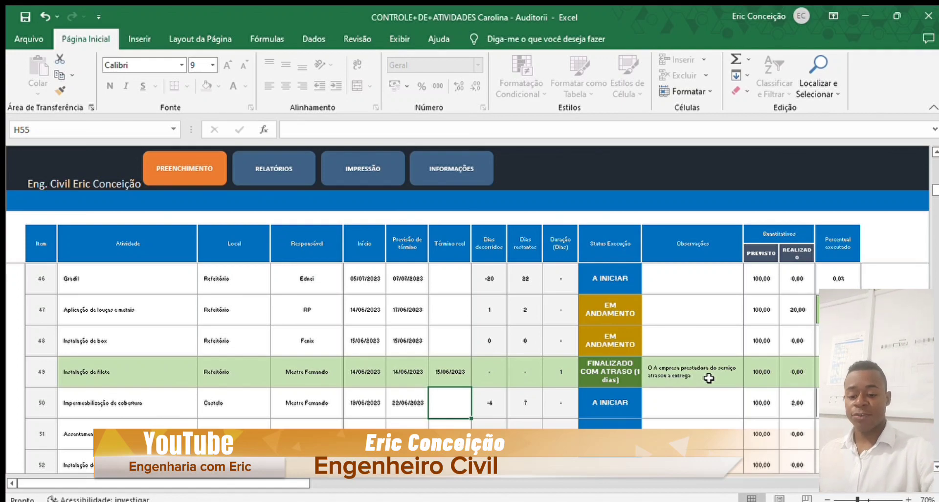
pyautogui.click(444, 375)
pyautogui.write('14/6')
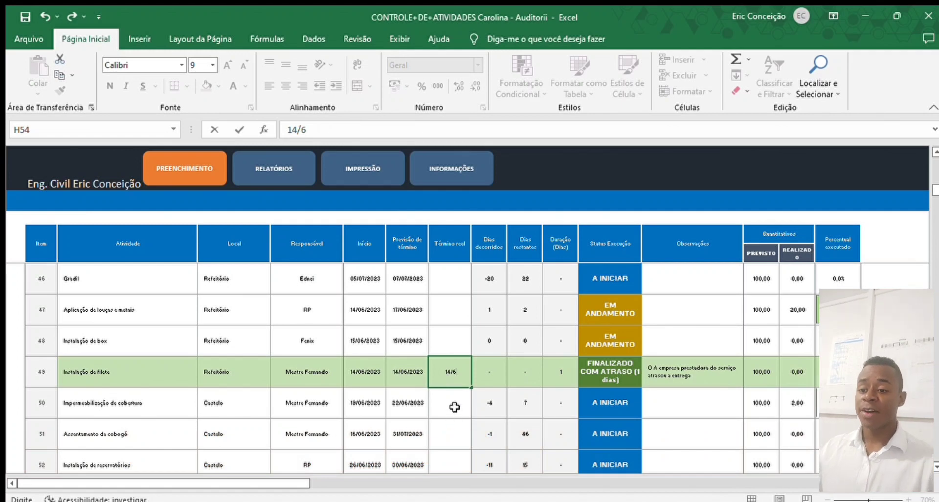
pyautogui.press('Return')
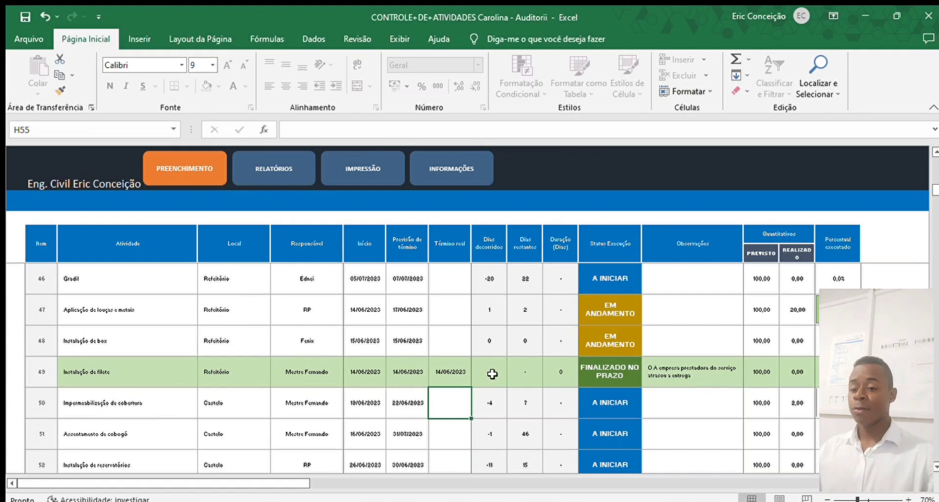
pyautogui.click(462, 374)
pyautogui.press('Delete')
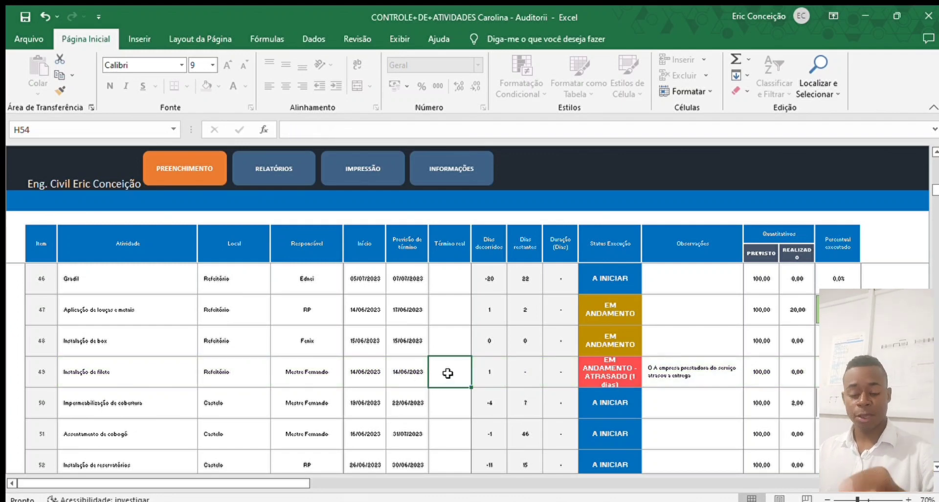
# - Enter 15/06 as item 49's actual finish and remove the leading 'O' from its note
pyautogui.write('15/6')
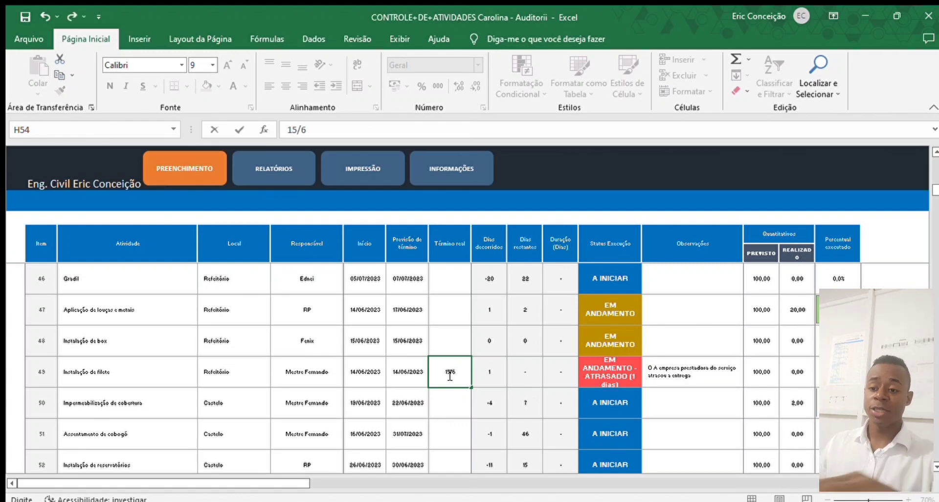
pyautogui.click(451, 396)
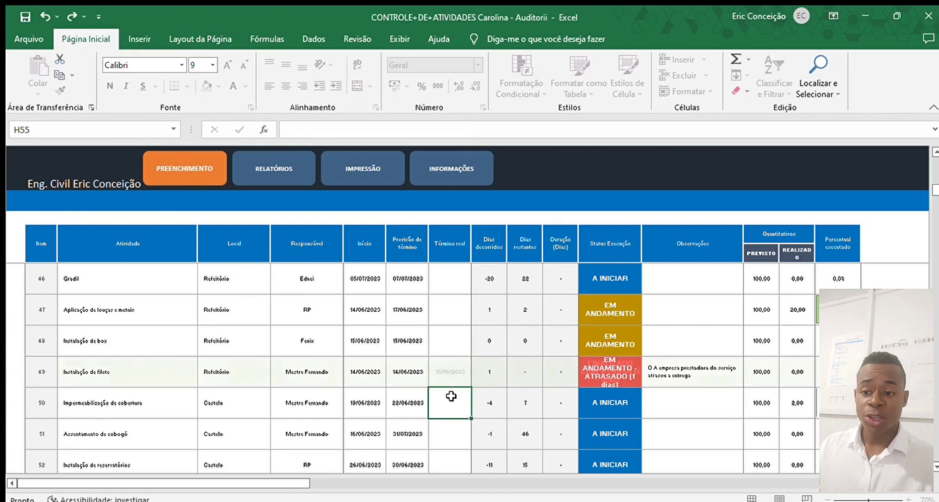
pyautogui.click(673, 377)
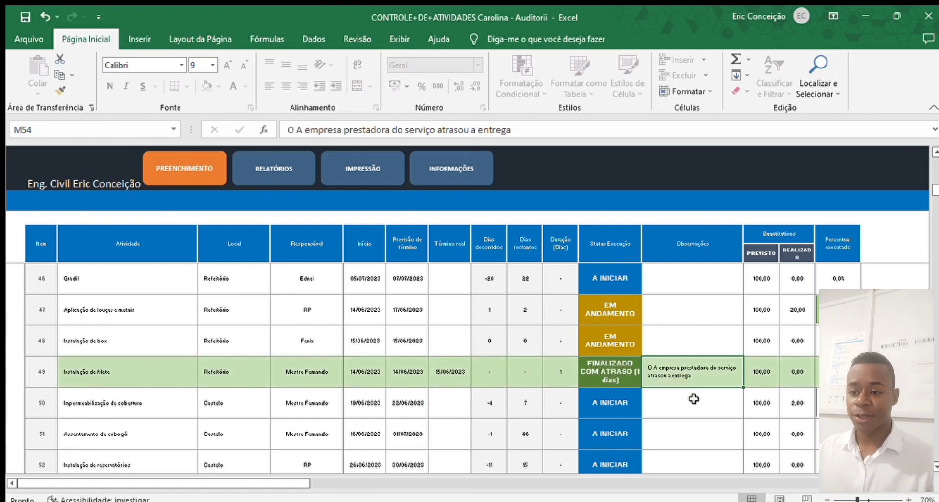
pyautogui.doubleClick(662, 366)
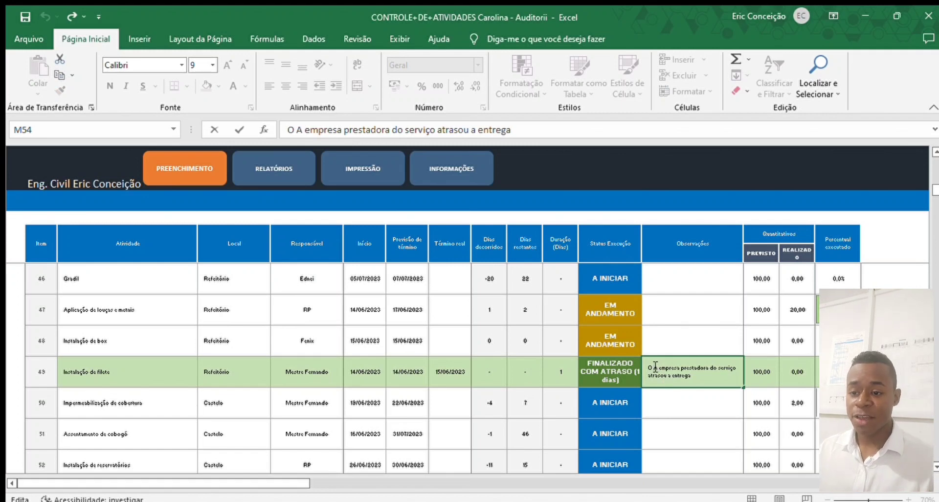
pyautogui.press('BackSpace')
pyautogui.press('BackSpace')
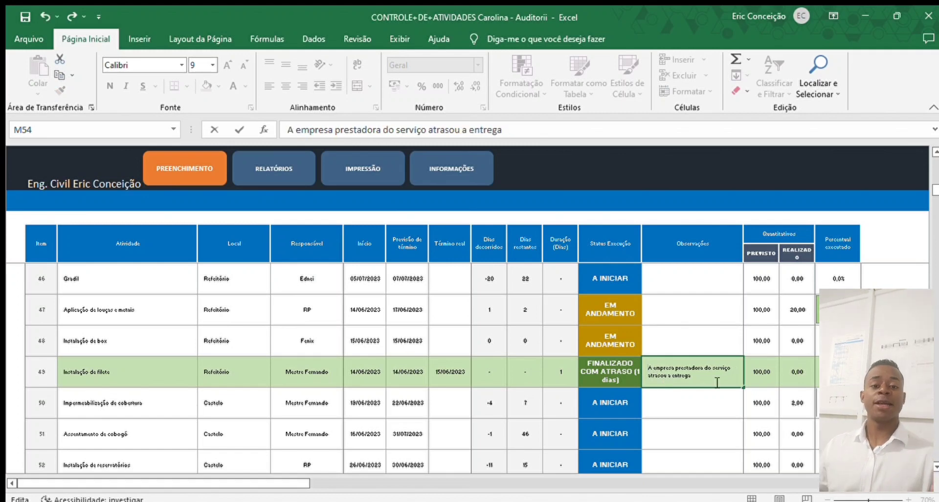
pyautogui.click(723, 406)
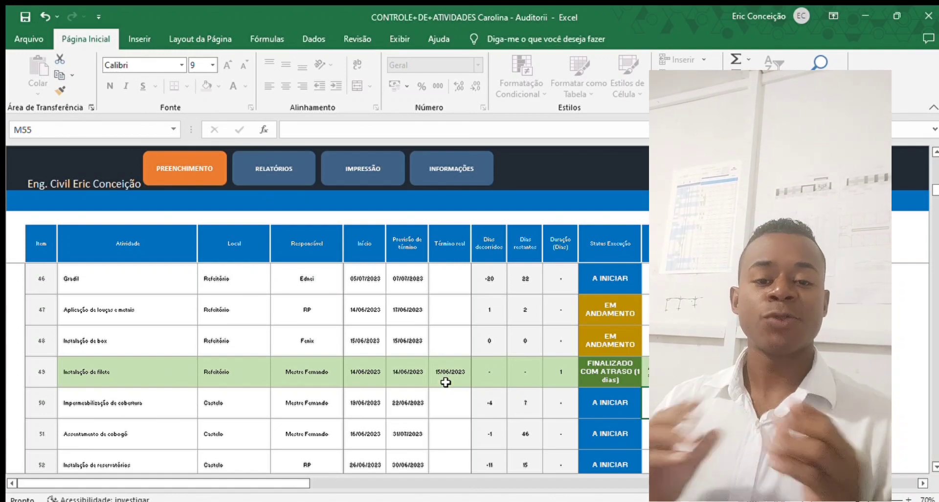
pyautogui.scroll(2, 445, 382)
pyautogui.scroll(7, 445, 382)
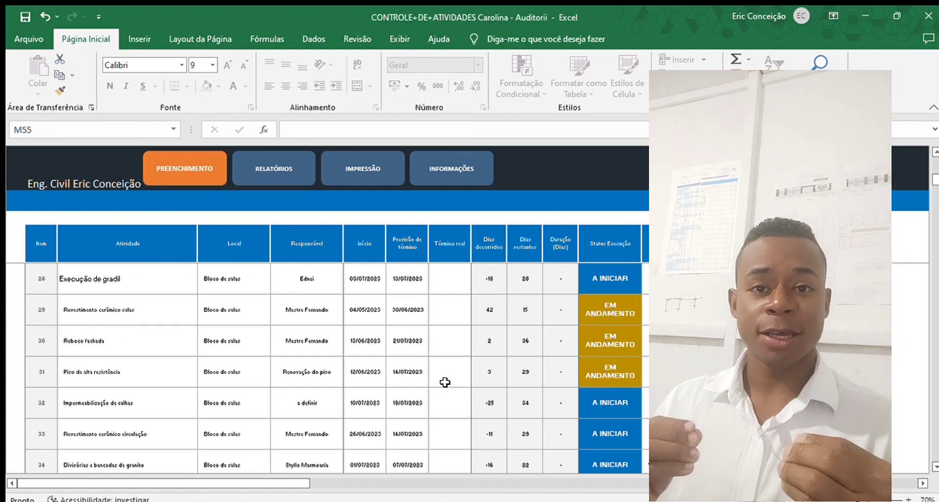
pyautogui.scroll(6, 445, 382)
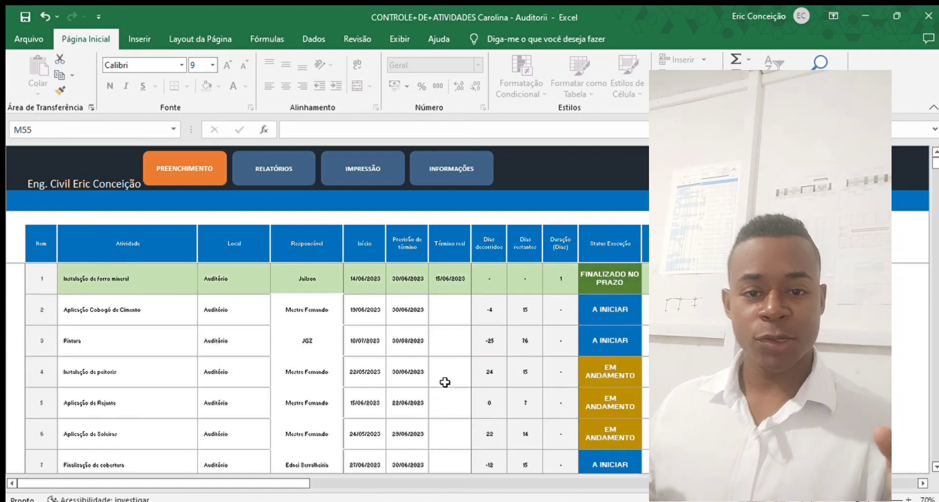
pyautogui.scroll(-1, 445, 382)
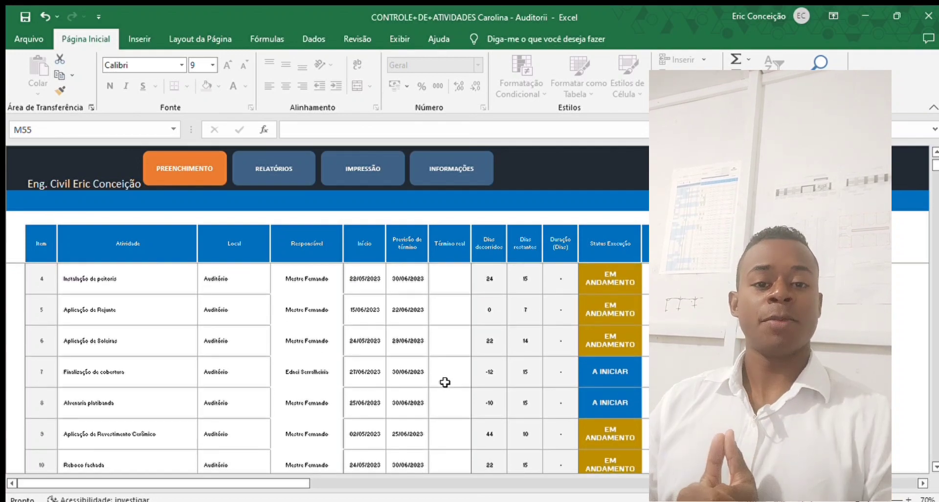
pyautogui.scroll(-1, 445, 382)
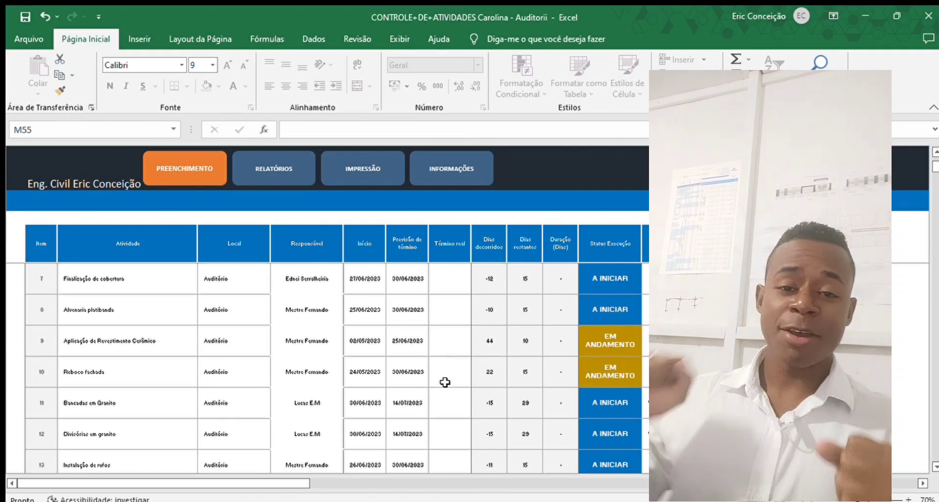
pyautogui.scroll(-1, 445, 382)
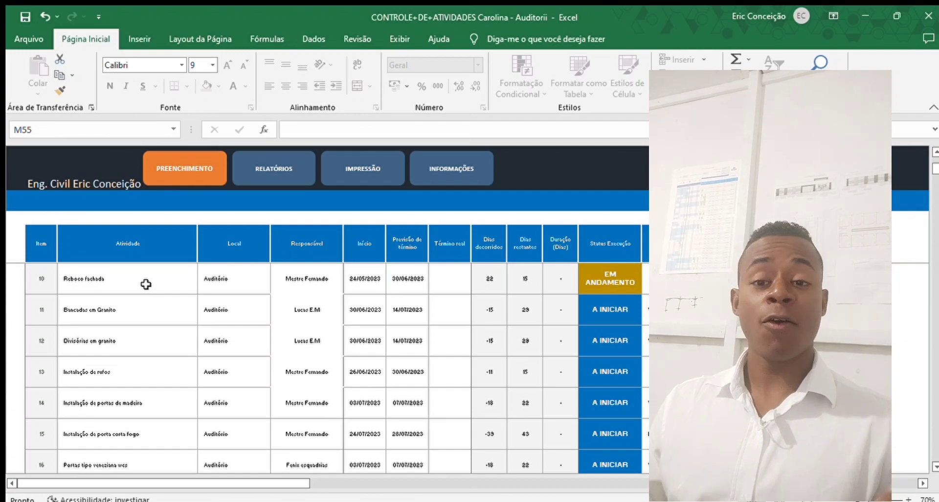
pyautogui.scroll(-4, 146, 284)
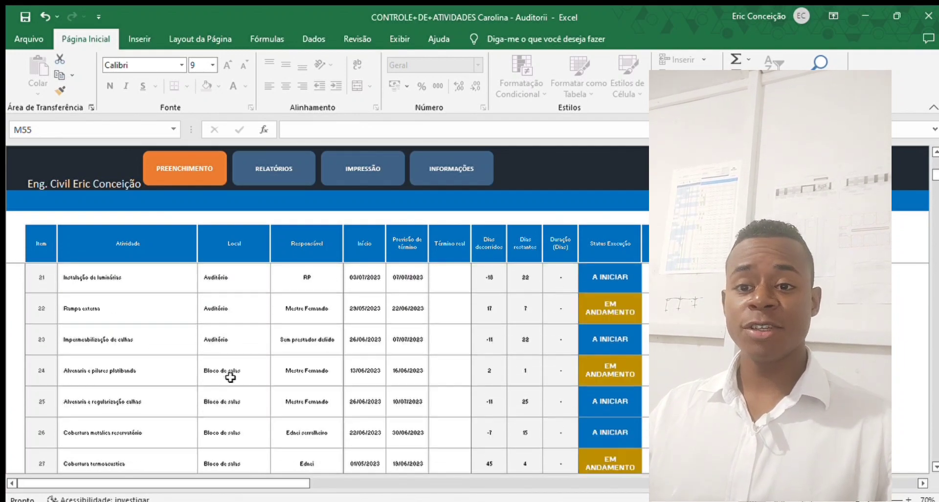
pyautogui.scroll(-3, 314, 247)
pyautogui.scroll(-2, 416, 313)
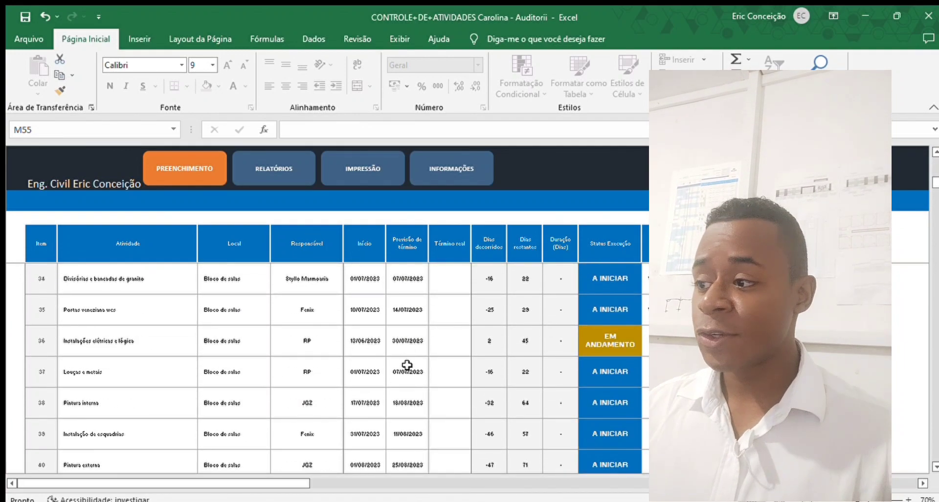
pyautogui.scroll(10, 406, 365)
pyautogui.scroll(-2, 490, 332)
pyautogui.scroll(1, 490, 332)
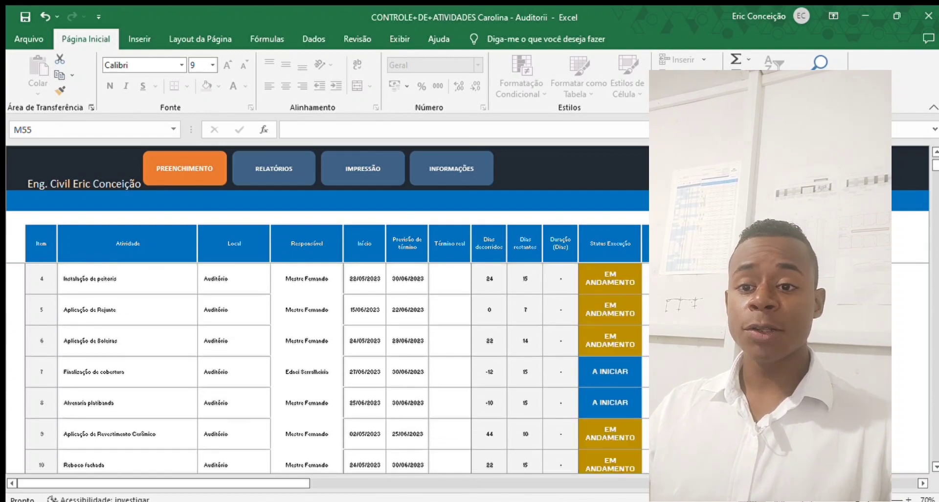
pyautogui.scroll(2, 338, 366)
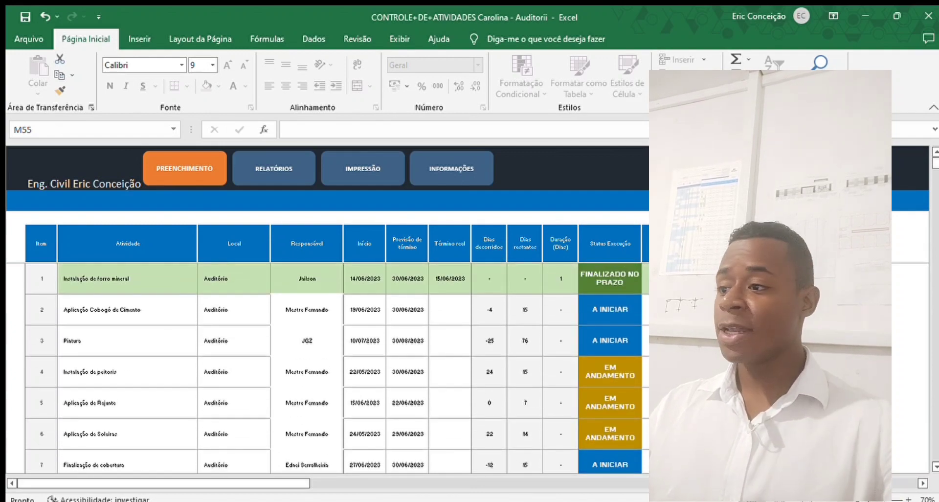
pyautogui.click(851, 371)
pyautogui.scroll(-1, 490, 367)
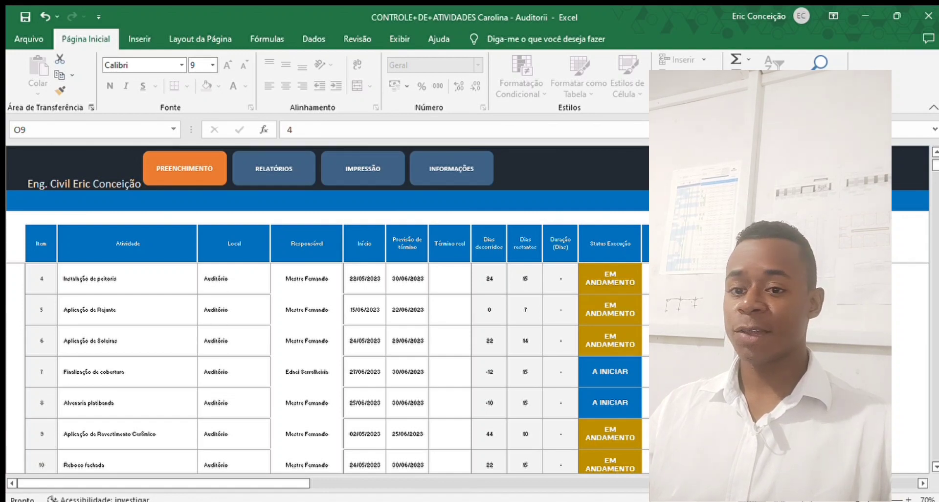
pyautogui.scroll(1, 337, 366)
pyautogui.scroll(1, 102, 373)
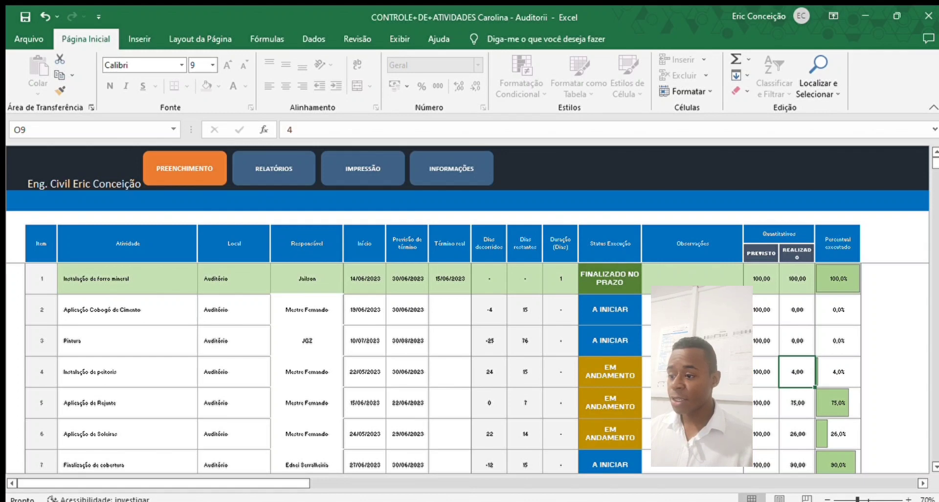
# - Enter 25 as the realized quantity for item 4, Instalação de peitoris
pyautogui.click(357, 376)
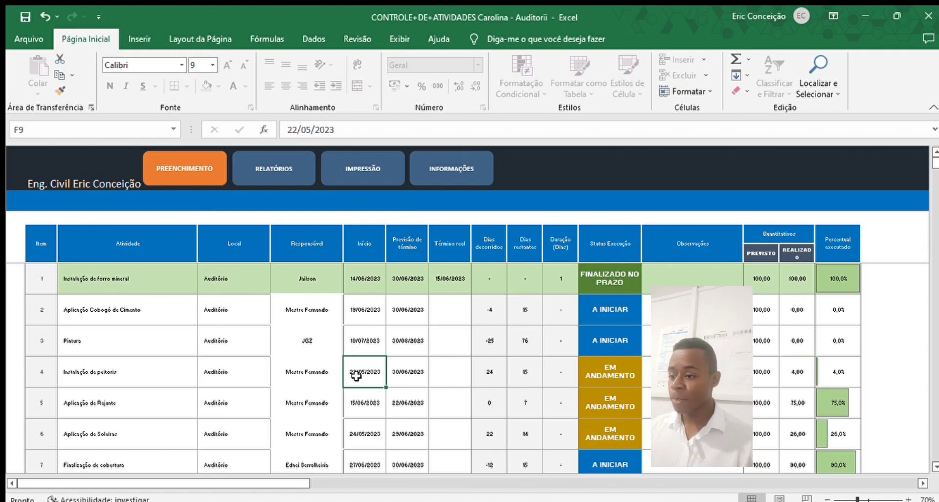
pyautogui.click(401, 374)
pyautogui.click(801, 370)
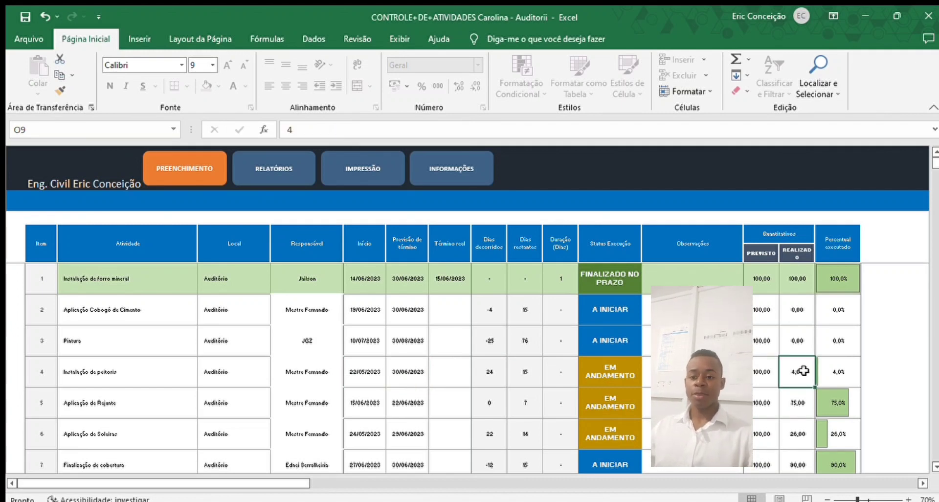
pyautogui.write('25')
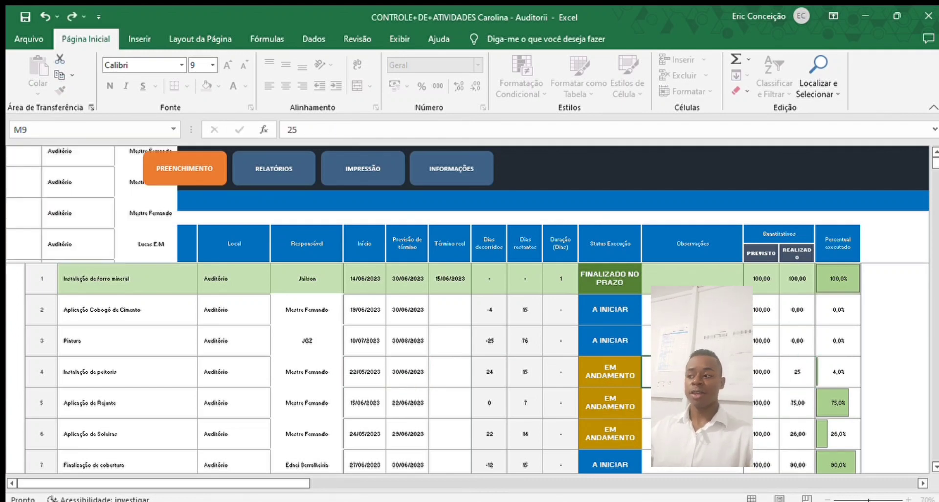
pyautogui.scroll(-1, 692, 372)
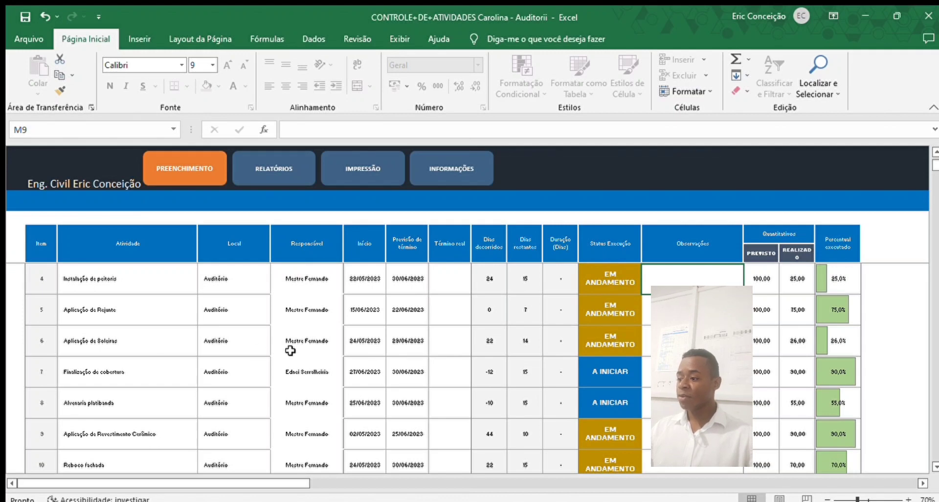
pyautogui.scroll(-1, 260, 350)
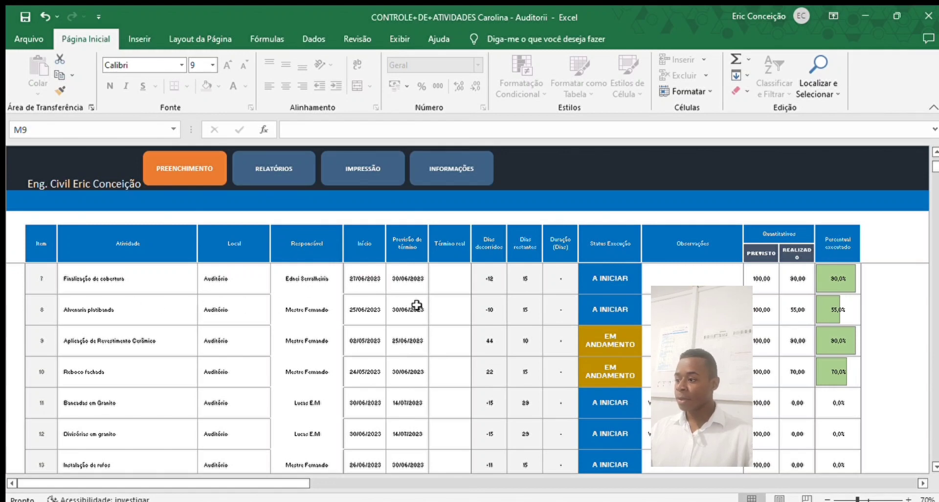
# - Set item 8's start date to 25/05/2023 and its realized quantity to 70
pyautogui.click(232, 312)
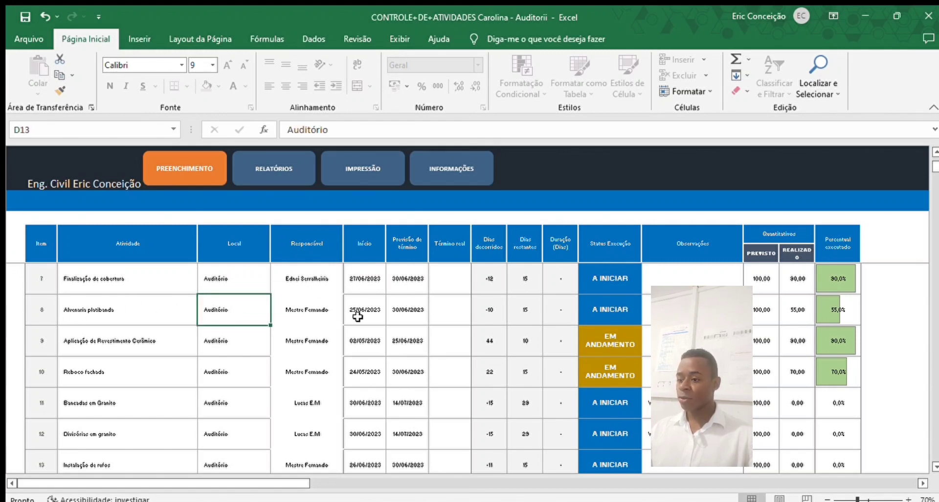
pyautogui.click(368, 311)
pyautogui.click(407, 309)
pyautogui.click(368, 309)
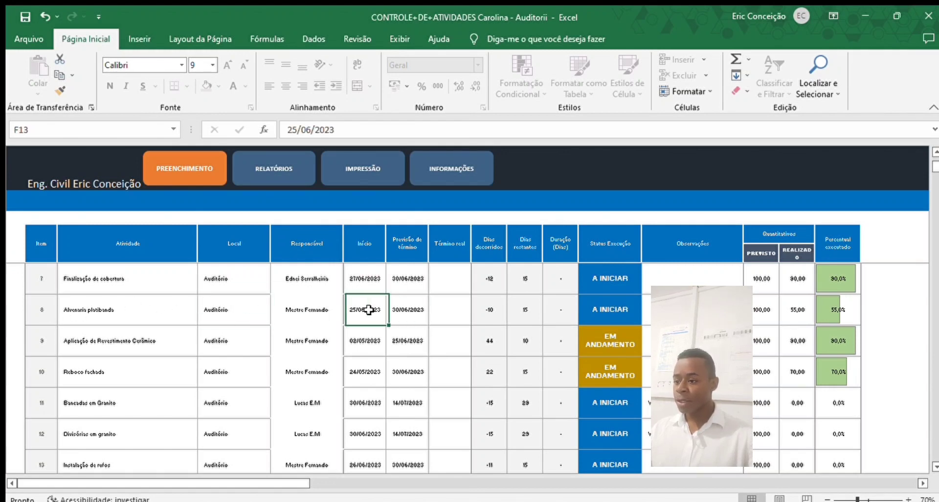
pyautogui.write('2')
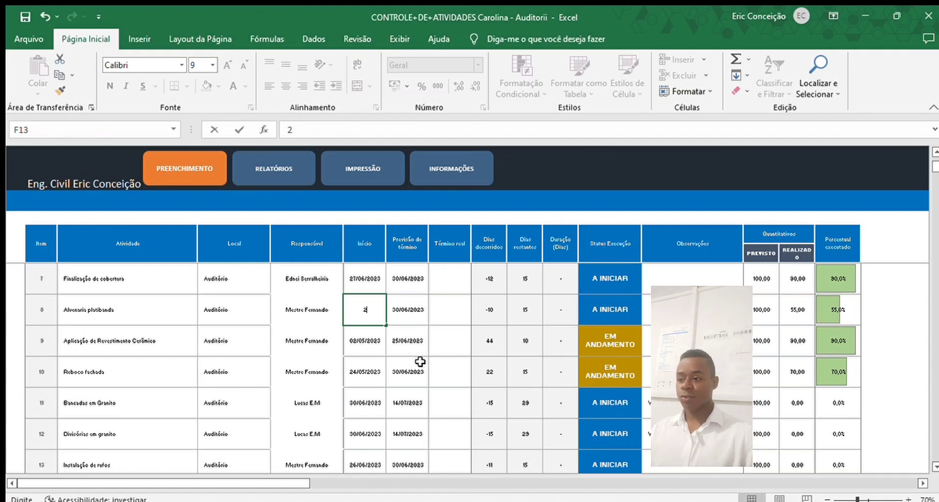
pyautogui.write('5/5')
pyautogui.click(359, 348)
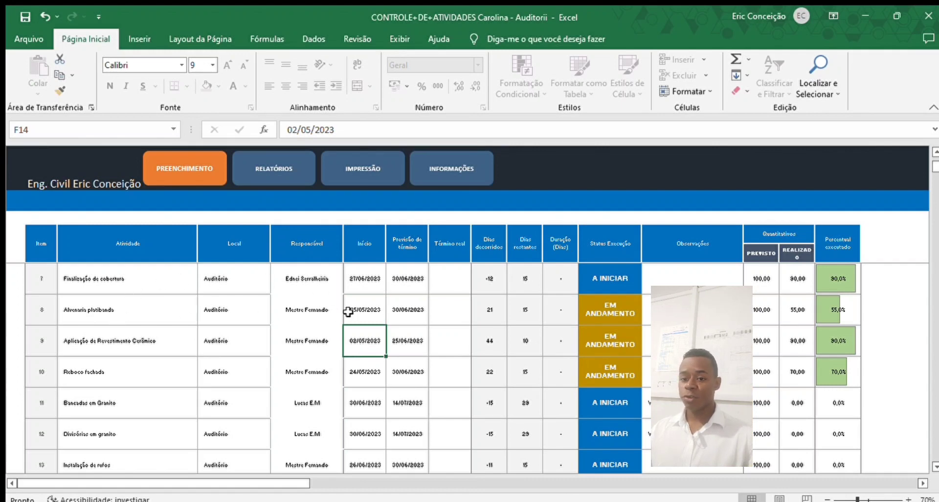
pyautogui.click(363, 309)
pyautogui.click(777, 321)
pyautogui.click(792, 309)
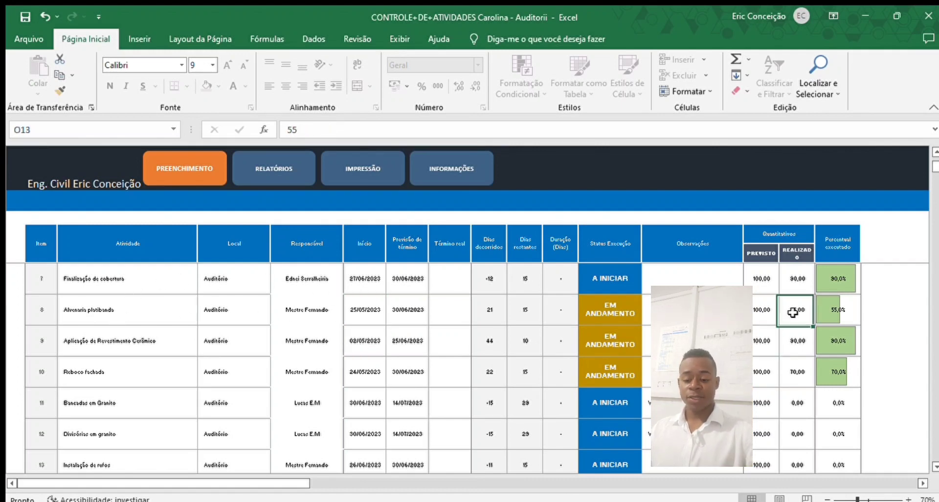
pyautogui.write('70')
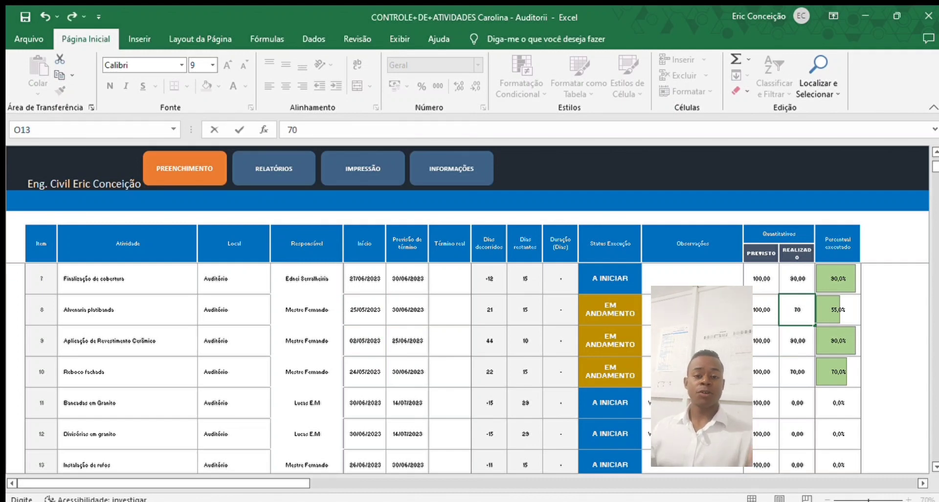
pyautogui.click(700, 310)
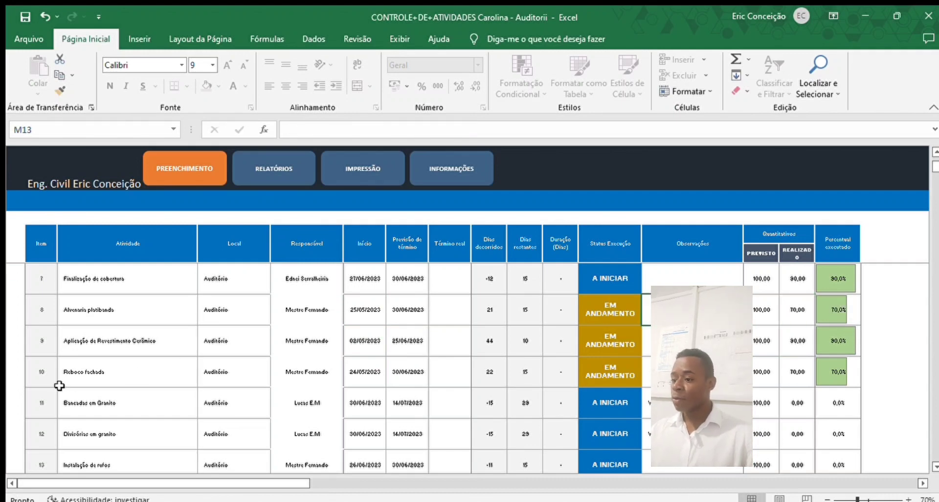
# - Raise Reboco fachada's realized quantity to 87 and open the Relatórios summary
pyautogui.scroll(-1, 119, 371)
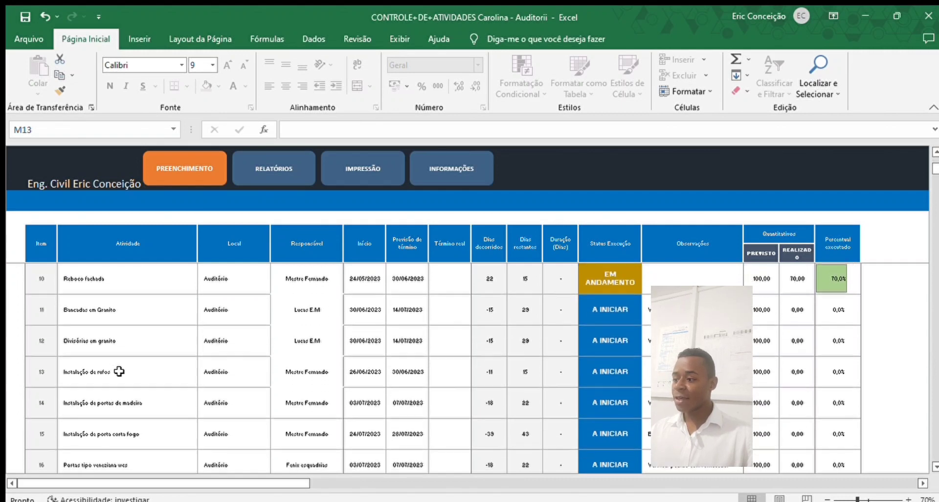
pyautogui.click(137, 281)
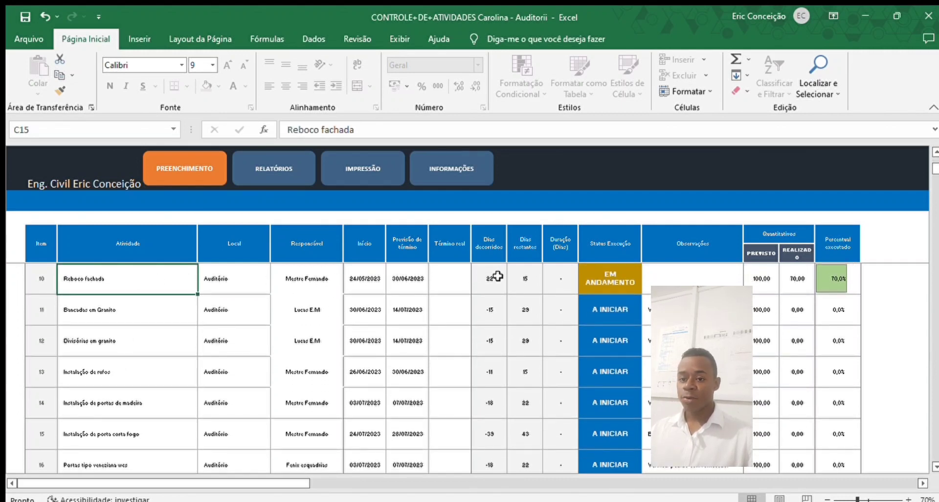
pyautogui.click(803, 276)
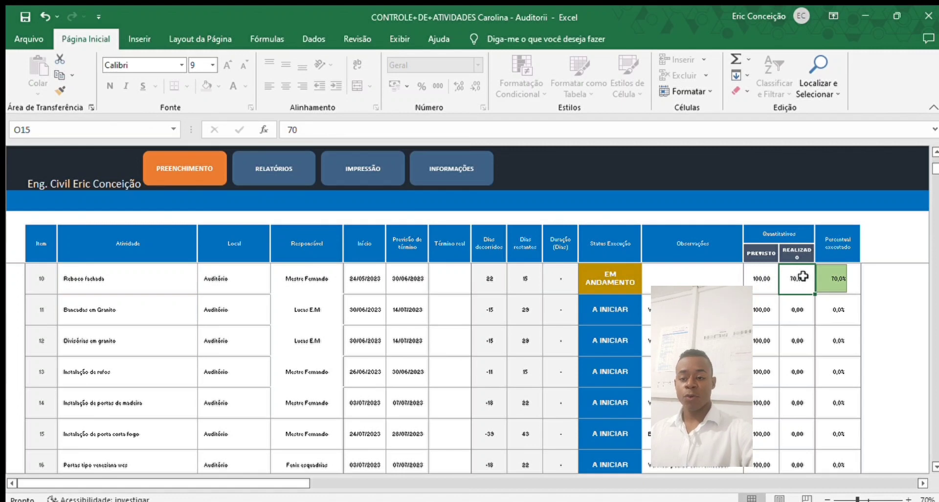
pyautogui.write('85')
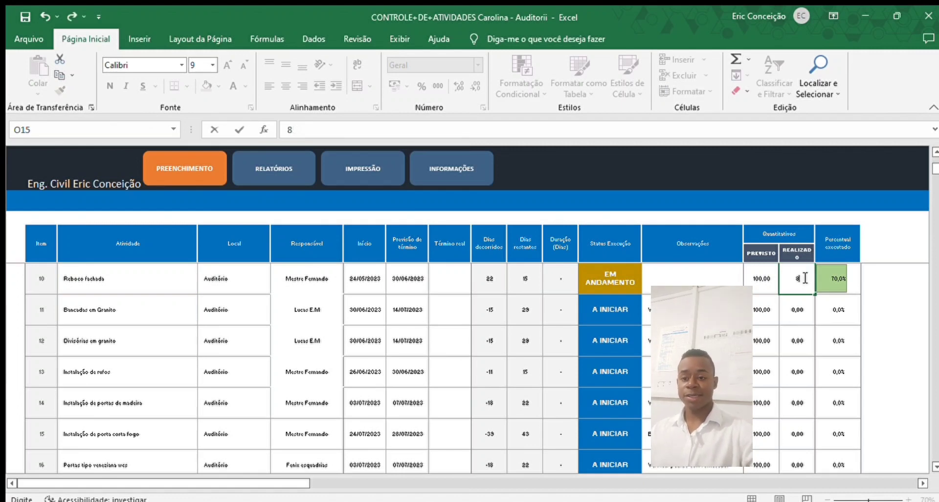
pyautogui.click(719, 281)
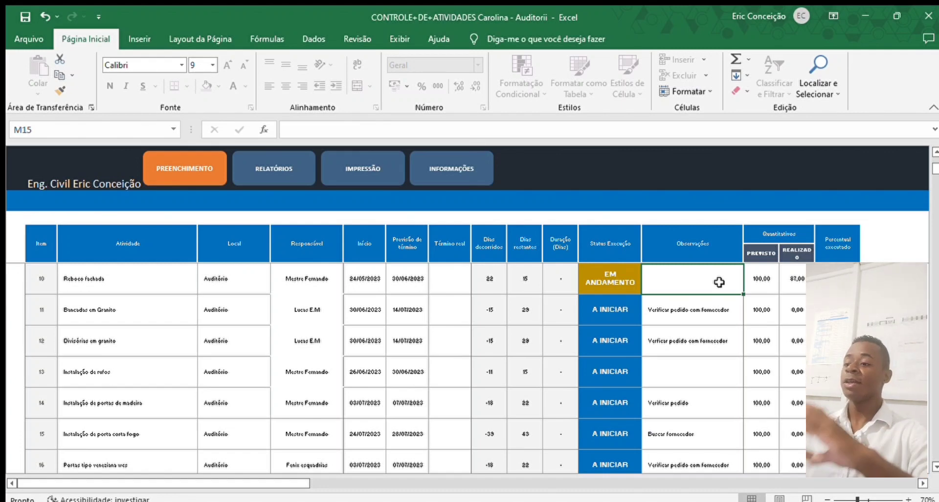
pyautogui.click(277, 177)
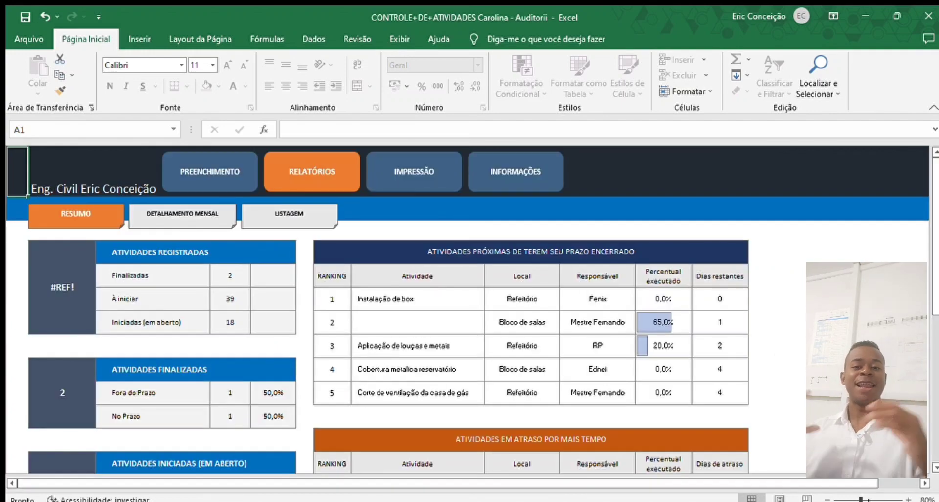
pyautogui.scroll(-2, 467, 309)
pyautogui.scroll(2, 467, 309)
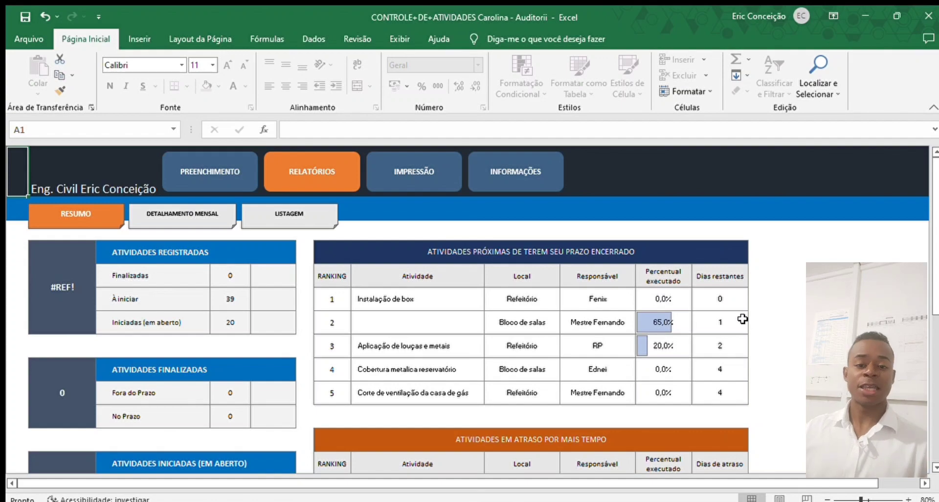
pyautogui.scroll(-3, 768, 316)
pyautogui.scroll(3, 741, 318)
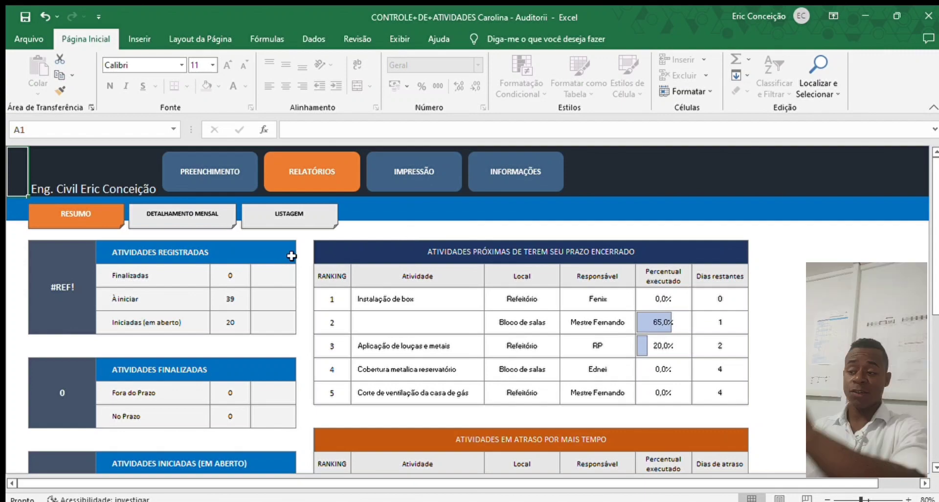
pyautogui.click(241, 280)
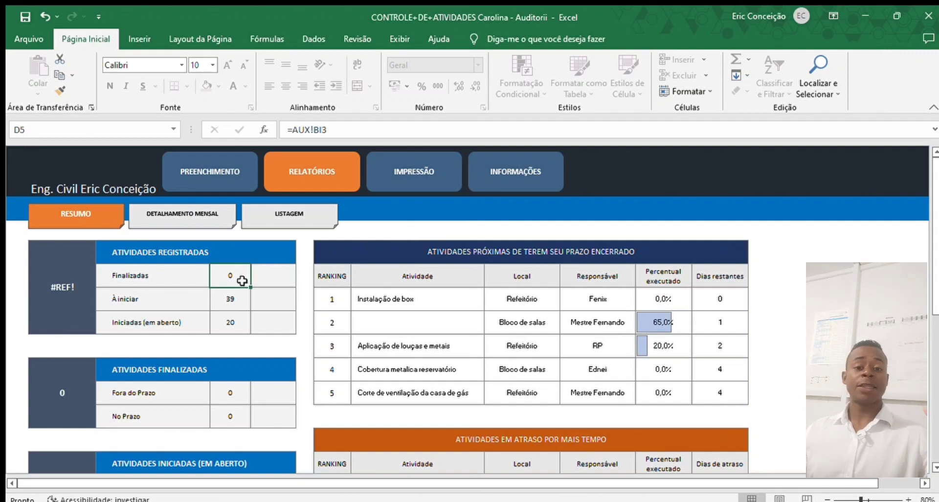
pyautogui.click(176, 303)
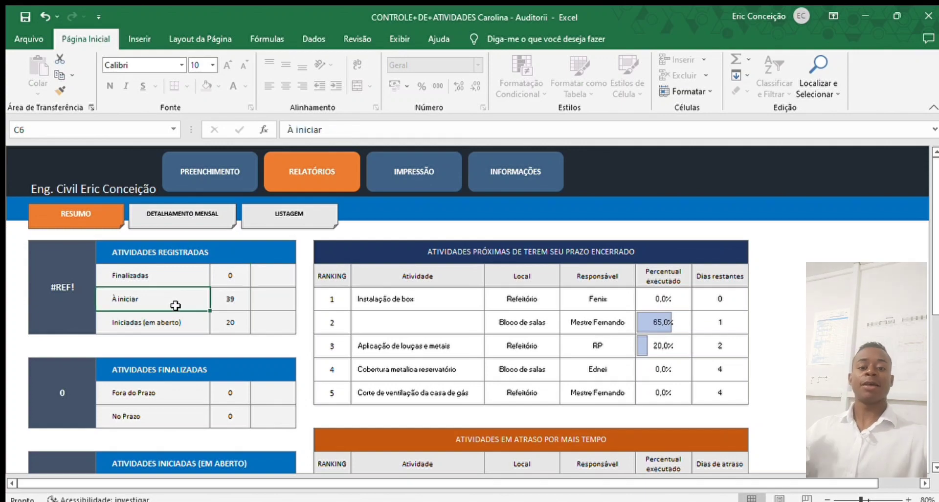
pyautogui.click(218, 304)
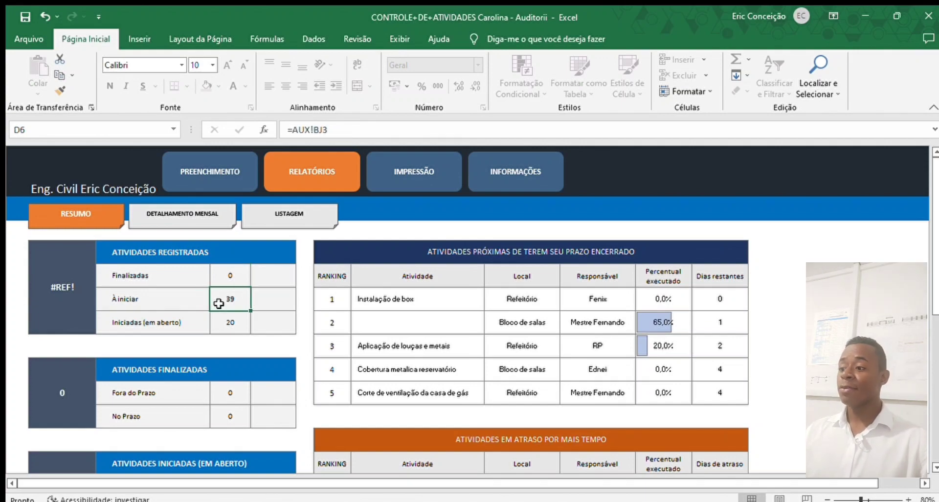
pyautogui.click(220, 329)
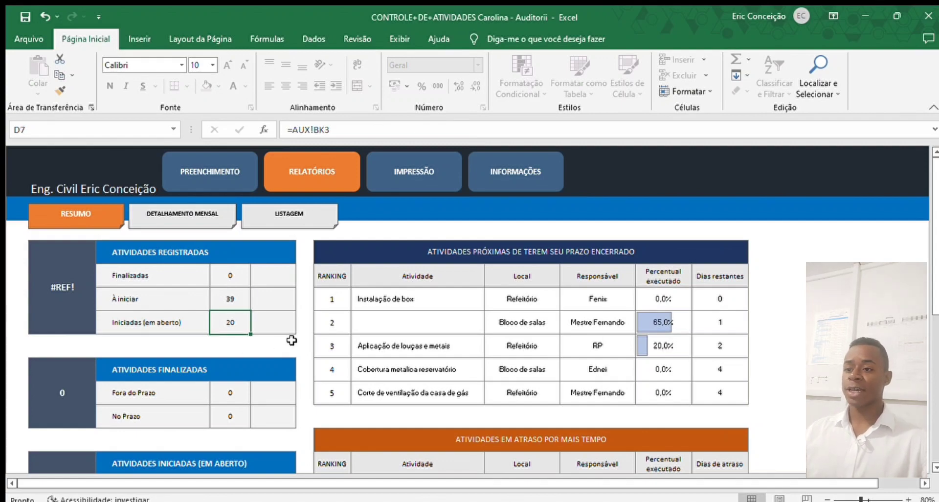
pyautogui.scroll(-2, 292, 339)
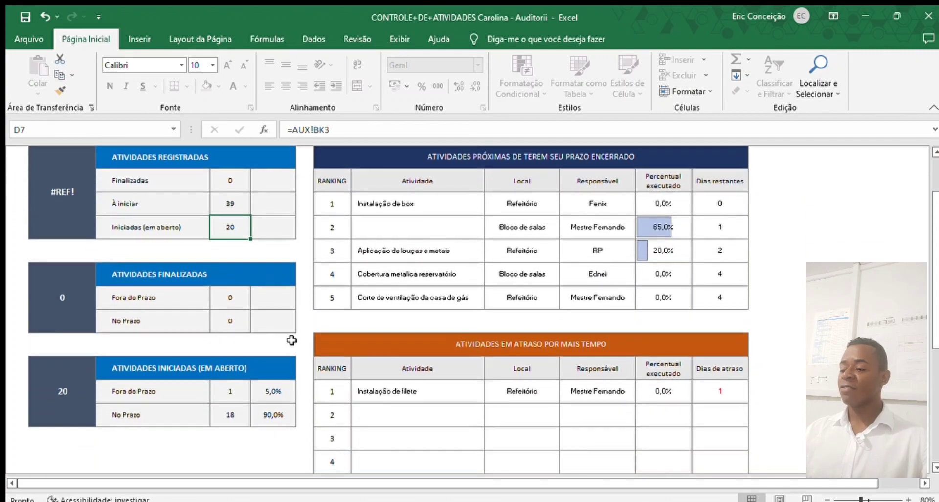
pyautogui.scroll(-1, 189, 293)
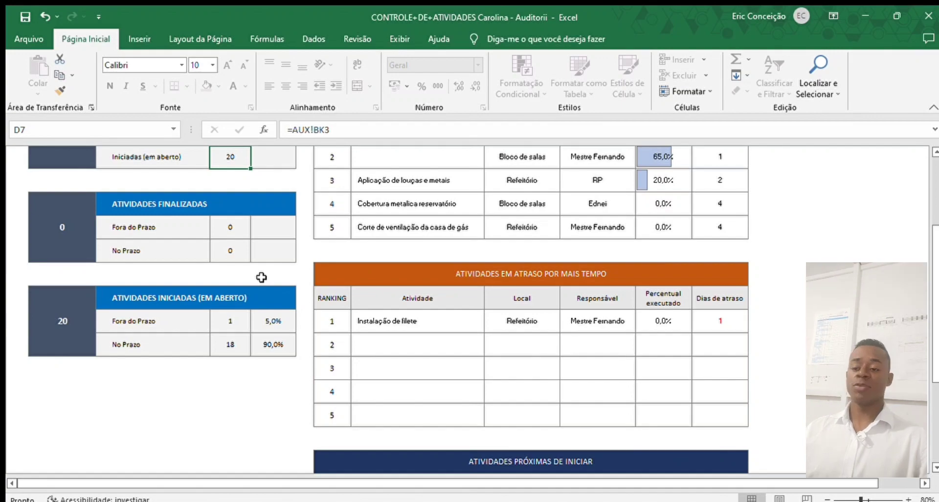
pyautogui.scroll(-1, 204, 292)
pyautogui.click(228, 228)
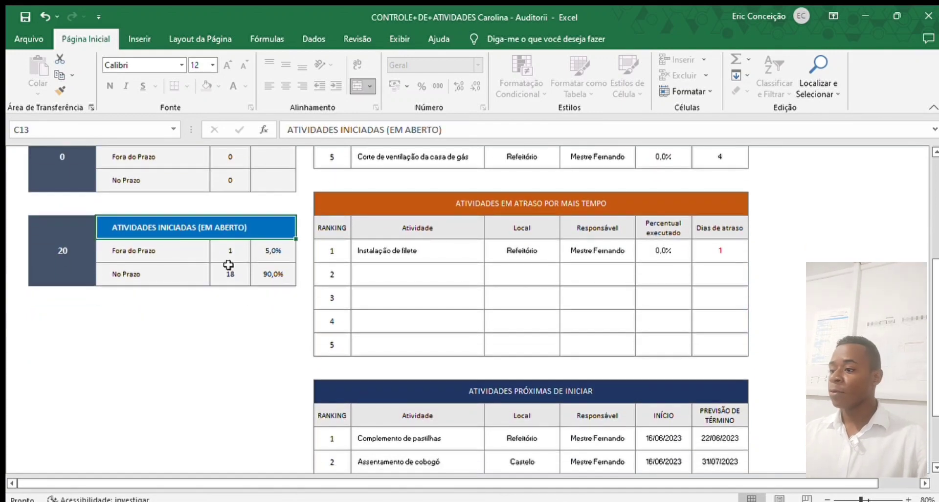
pyautogui.click(190, 254)
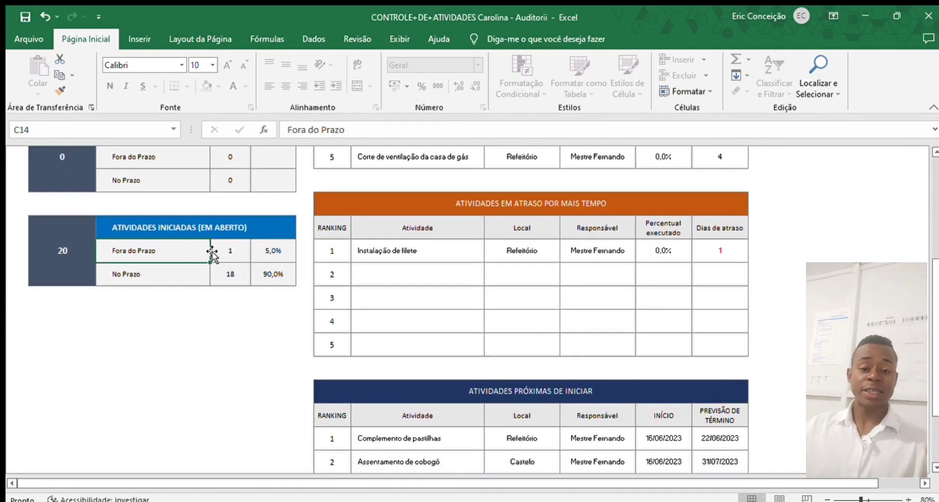
pyautogui.click(233, 248)
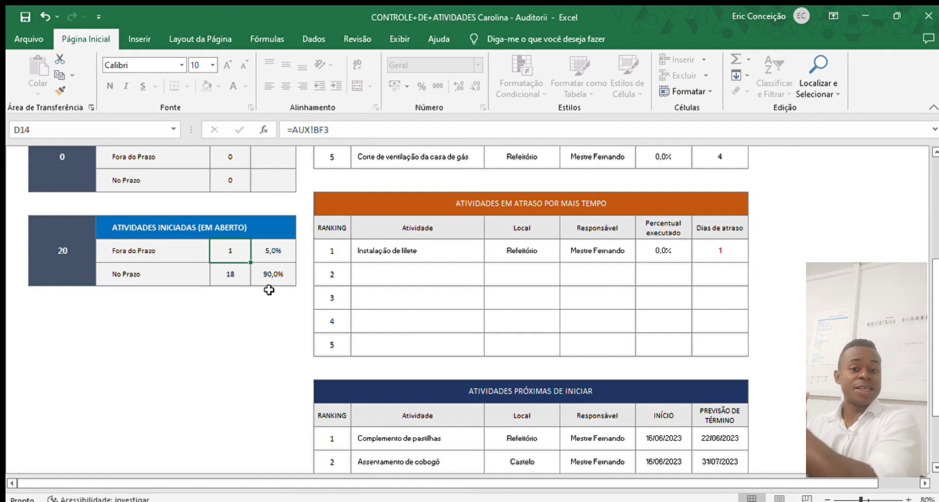
pyautogui.click(184, 267)
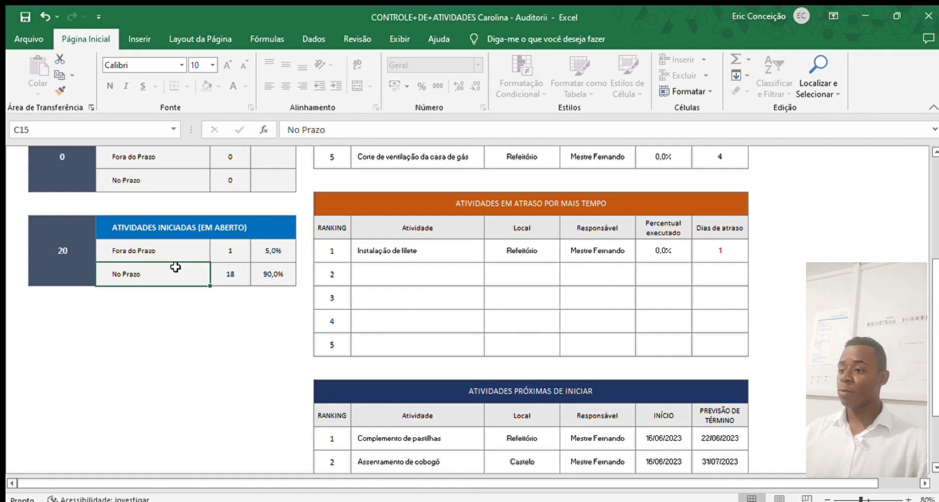
pyautogui.click(228, 275)
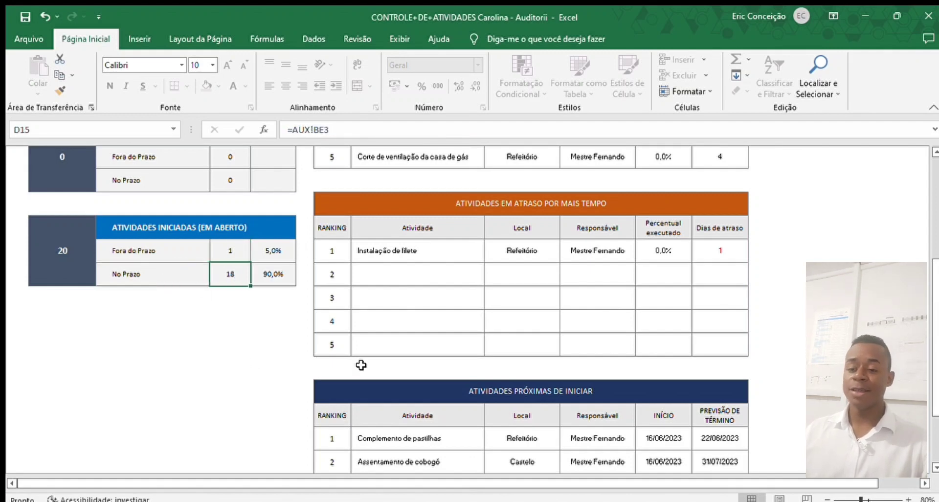
pyautogui.scroll(4, 401, 368)
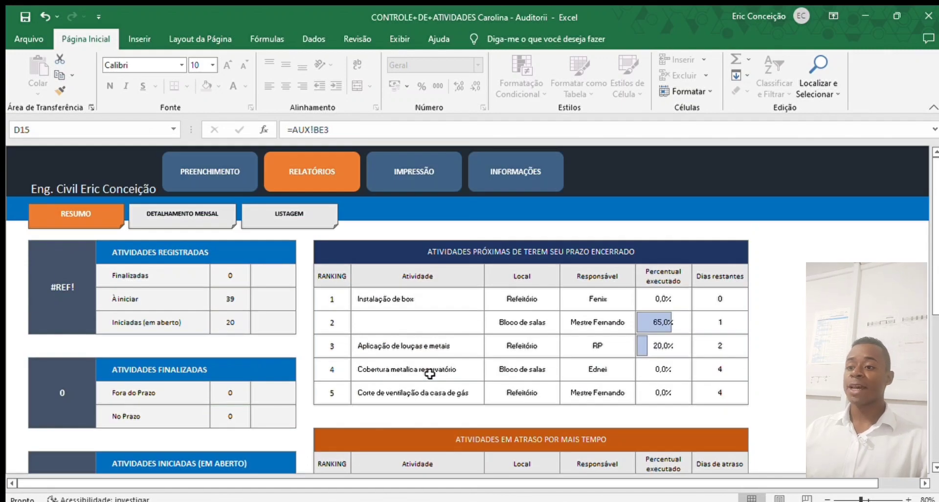
pyautogui.scroll(-2, 420, 372)
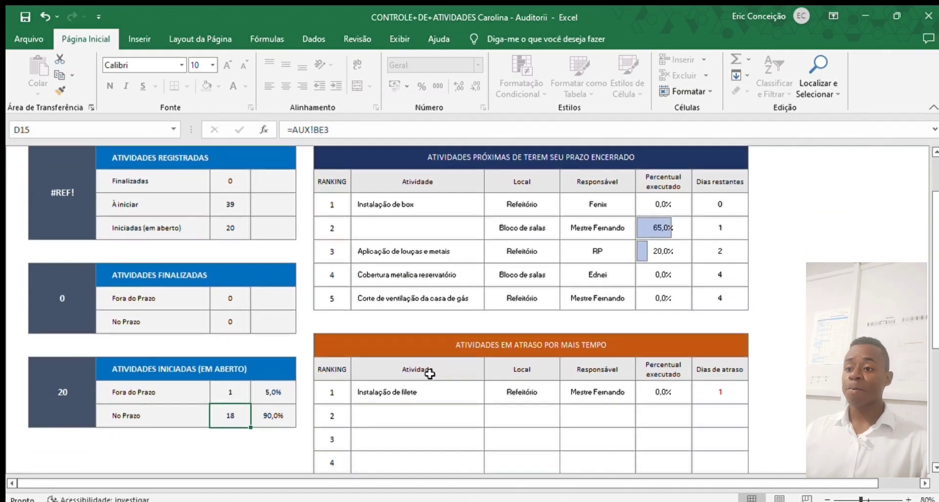
pyautogui.scroll(2, 432, 350)
pyautogui.click(521, 276)
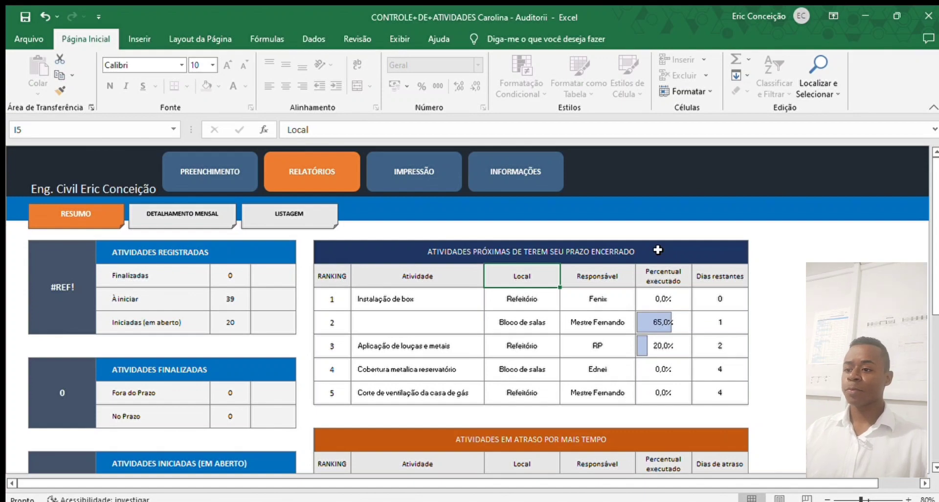
pyautogui.click(410, 293)
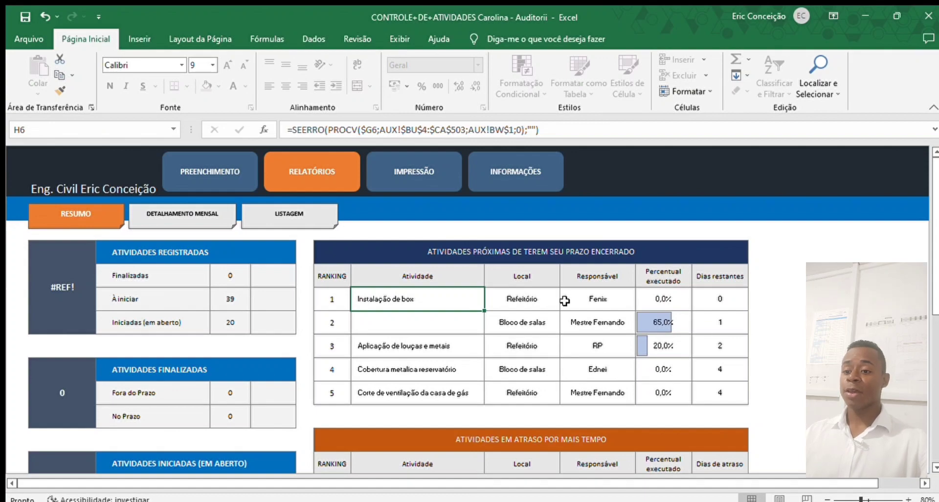
pyautogui.click(390, 347)
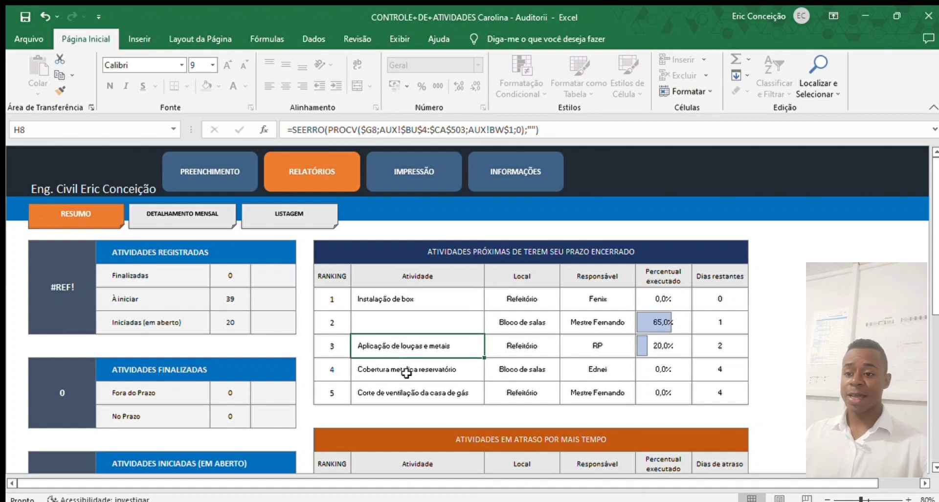
pyautogui.click(599, 345)
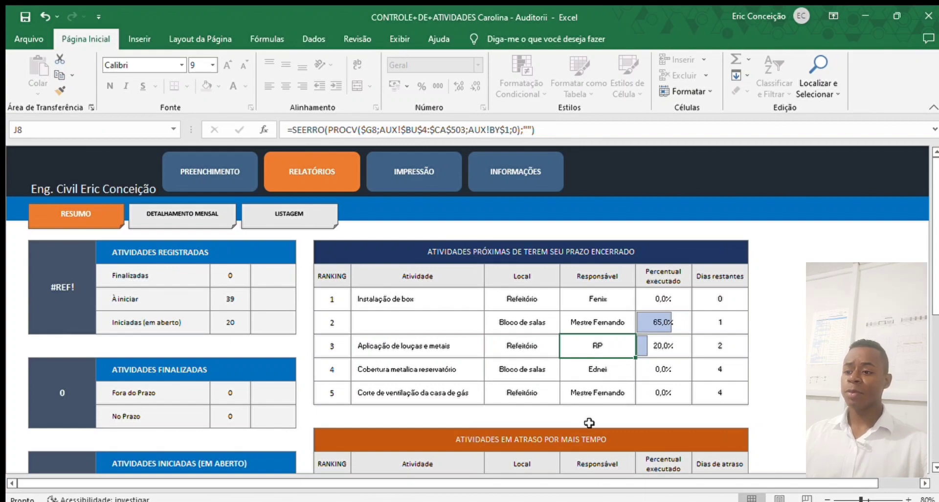
pyautogui.click(390, 373)
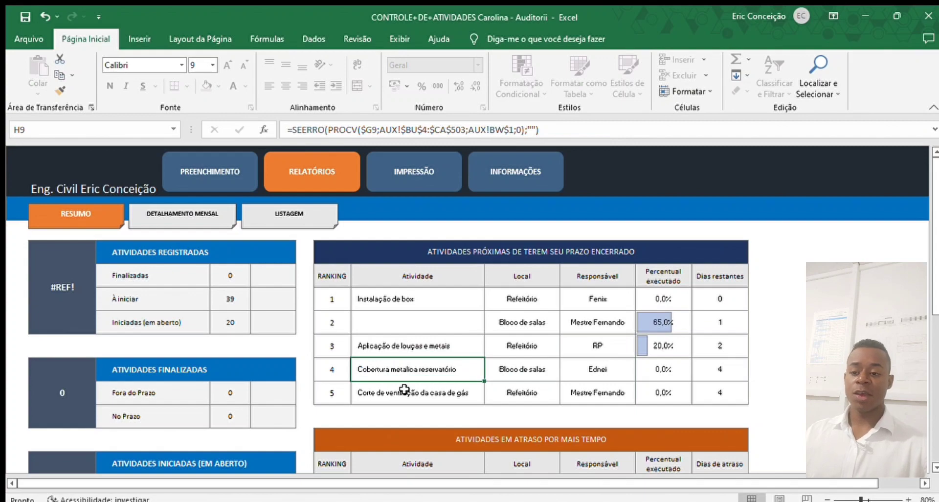
pyautogui.click(607, 371)
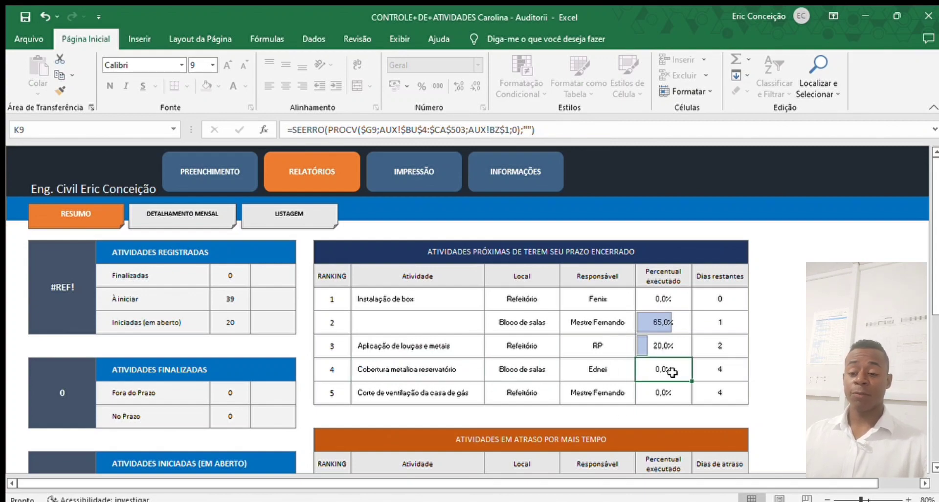
pyautogui.click(511, 371)
pyautogui.click(720, 363)
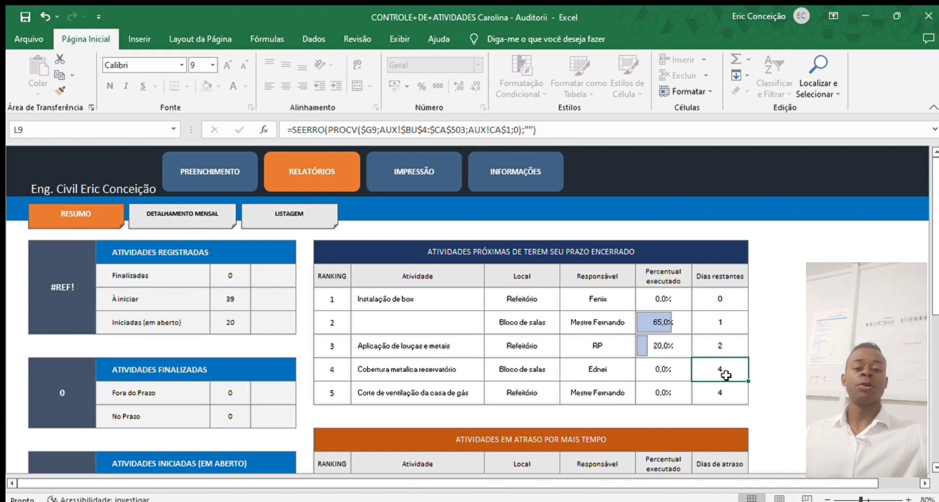
pyautogui.click(577, 370)
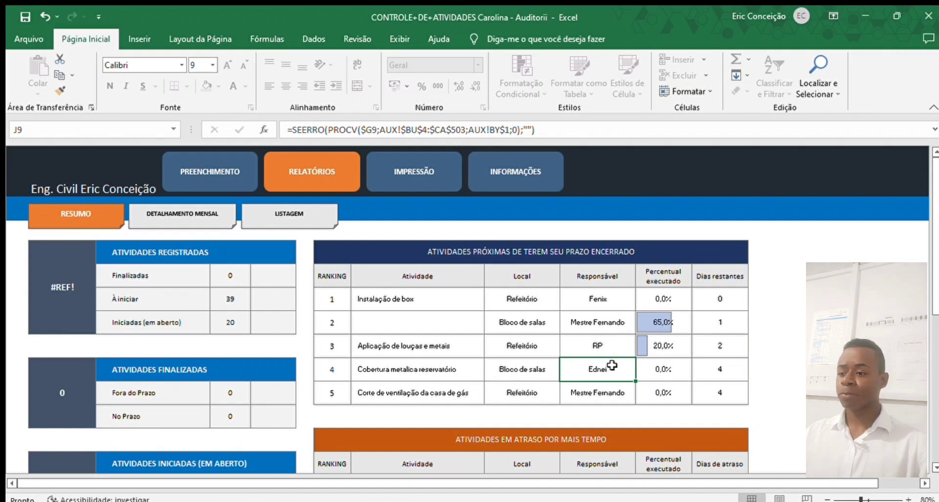
pyautogui.click(516, 368)
pyautogui.click(606, 369)
pyautogui.click(429, 371)
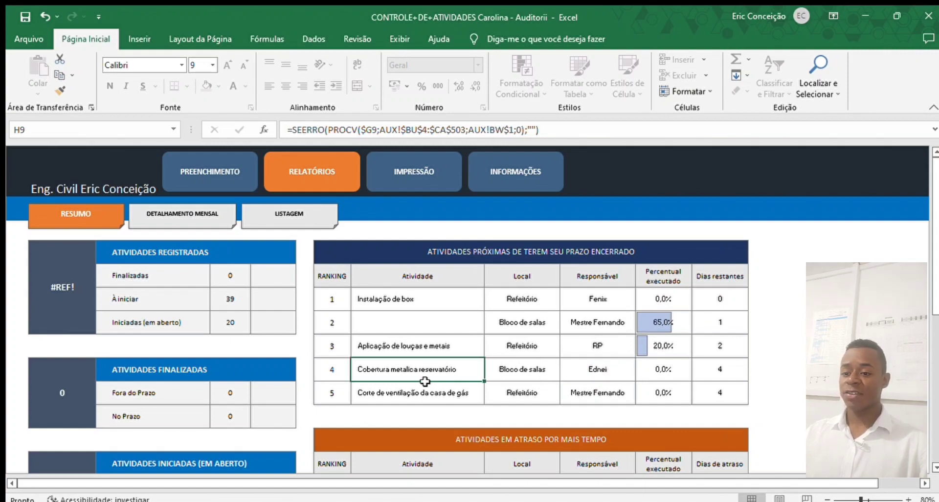
pyautogui.click(397, 393)
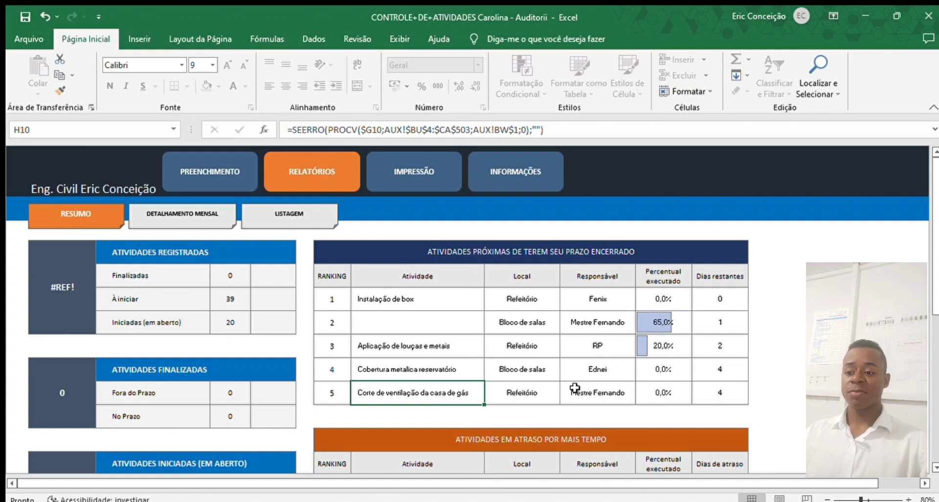
pyautogui.click(609, 387)
pyautogui.click(705, 387)
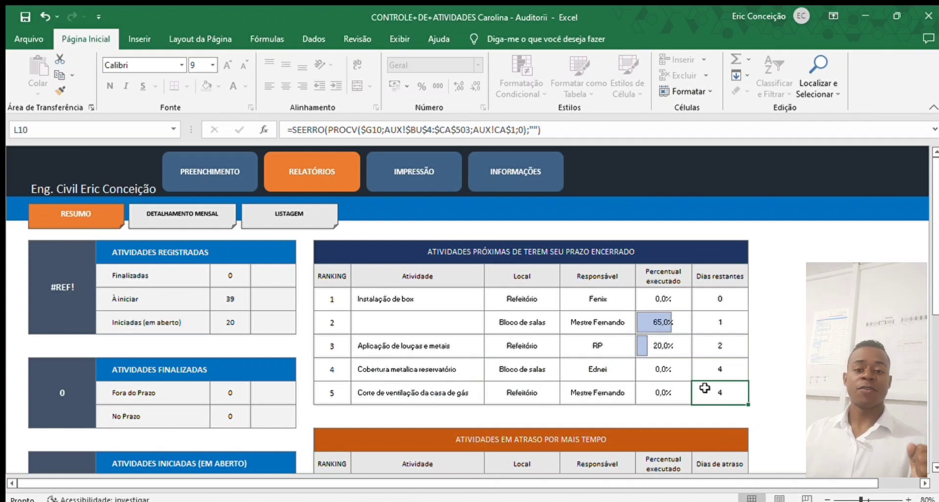
pyautogui.click(517, 392)
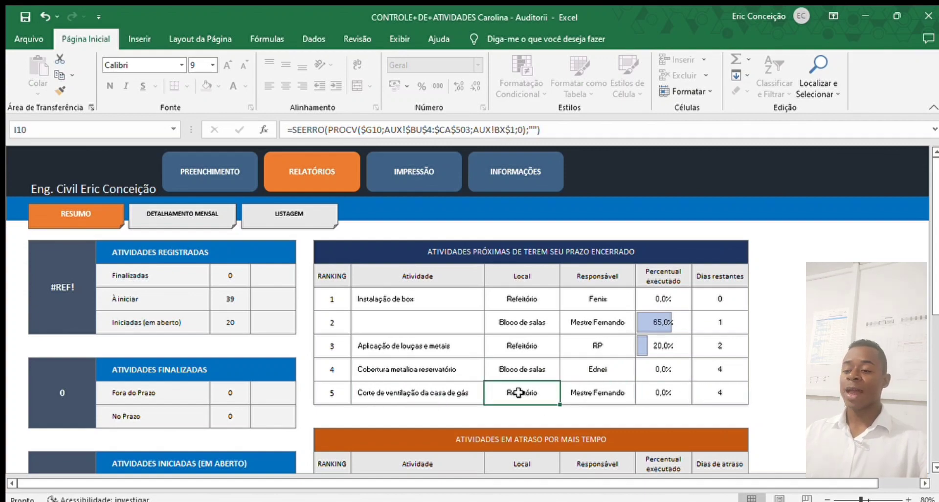
pyautogui.scroll(-3, 519, 392)
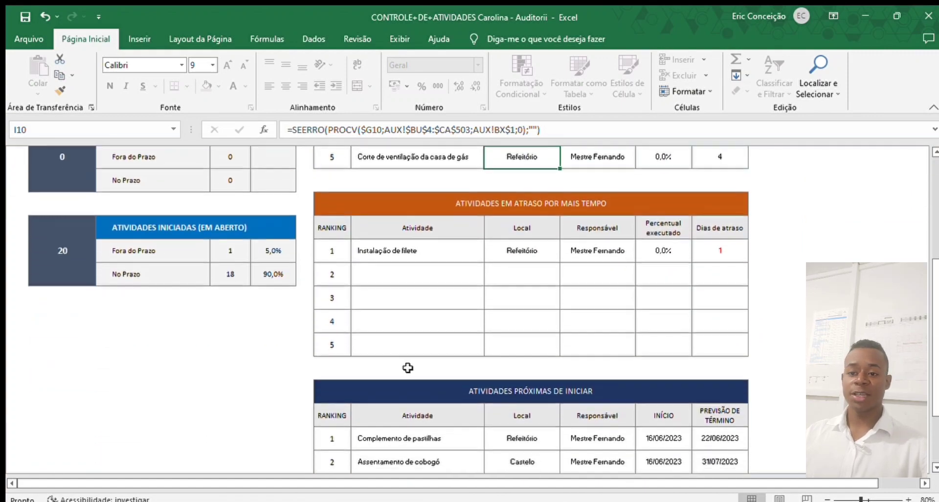
pyautogui.click(436, 250)
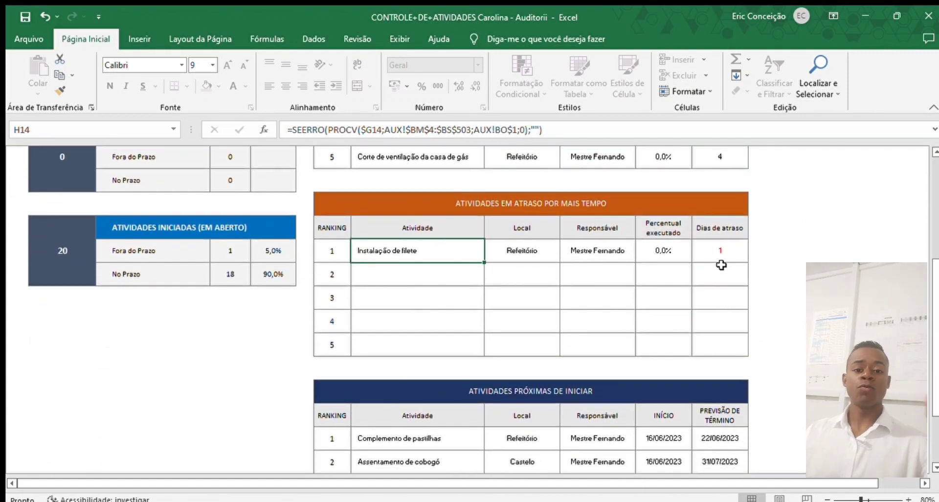
pyautogui.click(724, 250)
pyautogui.click(638, 252)
pyautogui.click(471, 255)
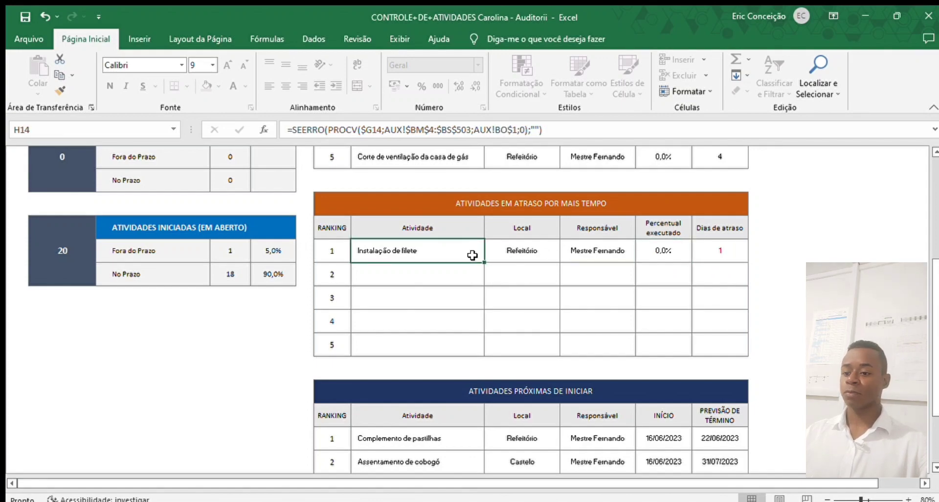
pyautogui.scroll(-3, 702, 266)
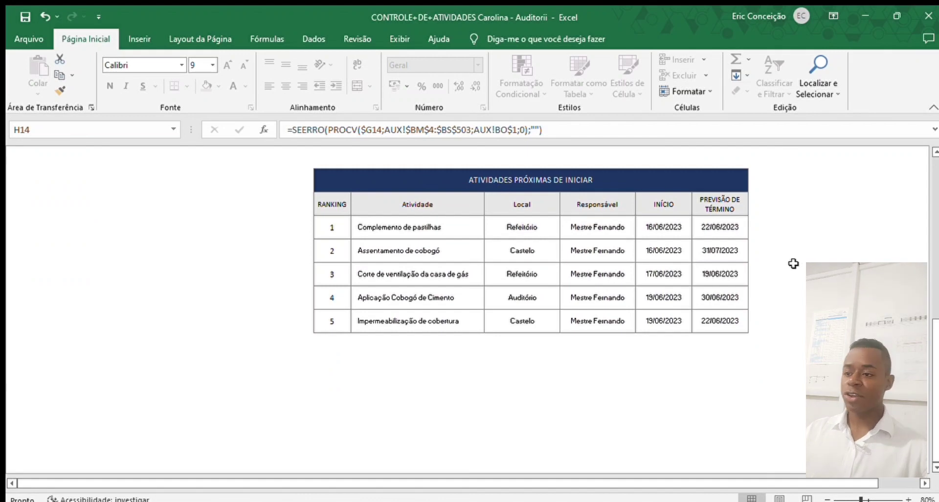
pyautogui.click(384, 226)
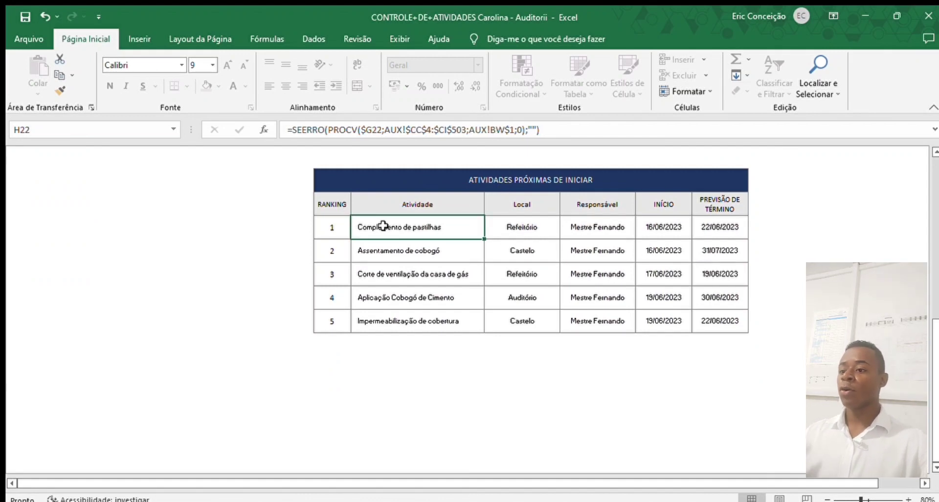
pyautogui.click(420, 252)
pyautogui.click(425, 275)
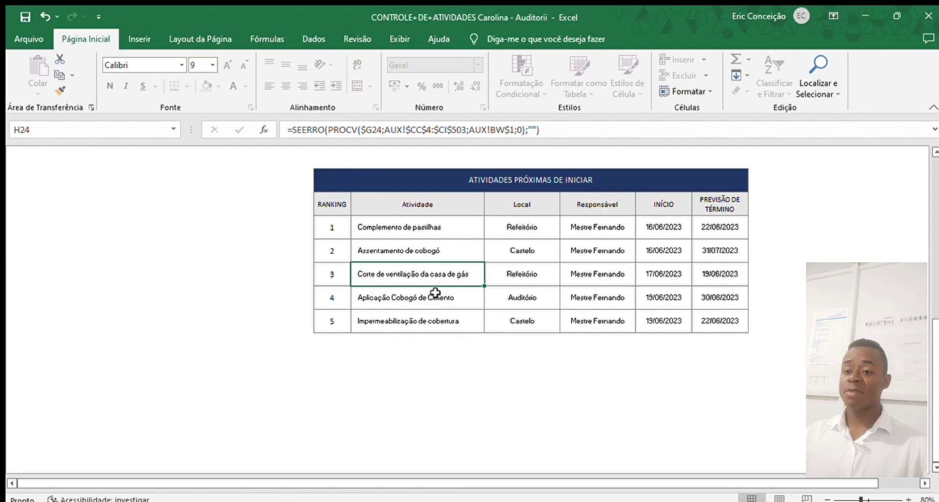
pyautogui.click(434, 293)
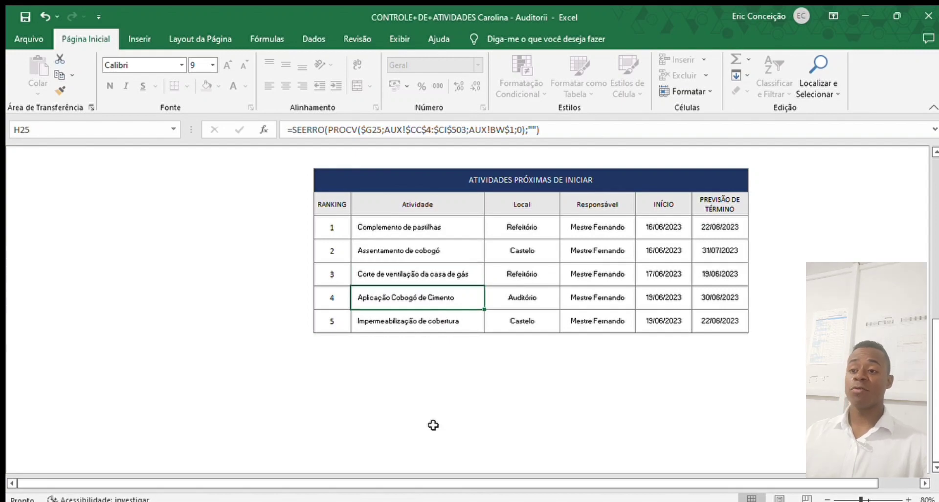
pyautogui.click(431, 320)
pyautogui.scroll(4, 661, 441)
pyautogui.scroll(3, 660, 442)
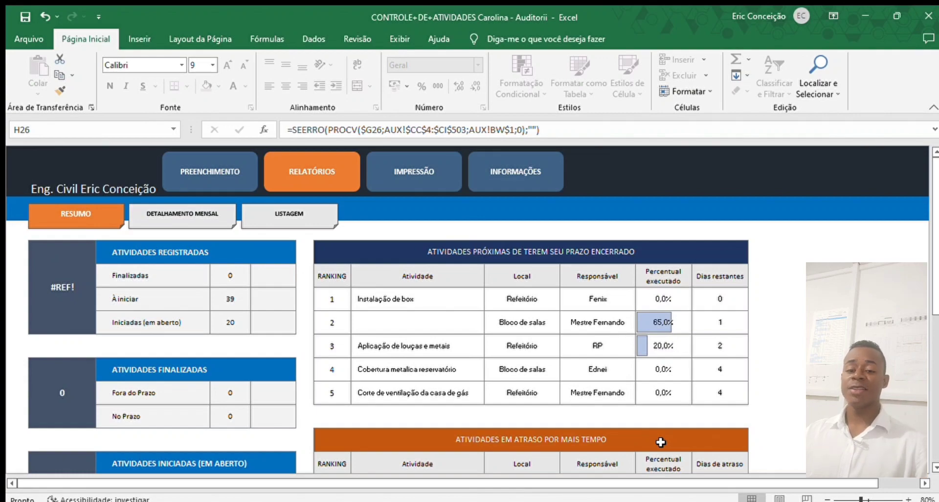
pyautogui.scroll(-3, 660, 442)
pyautogui.scroll(3, 661, 442)
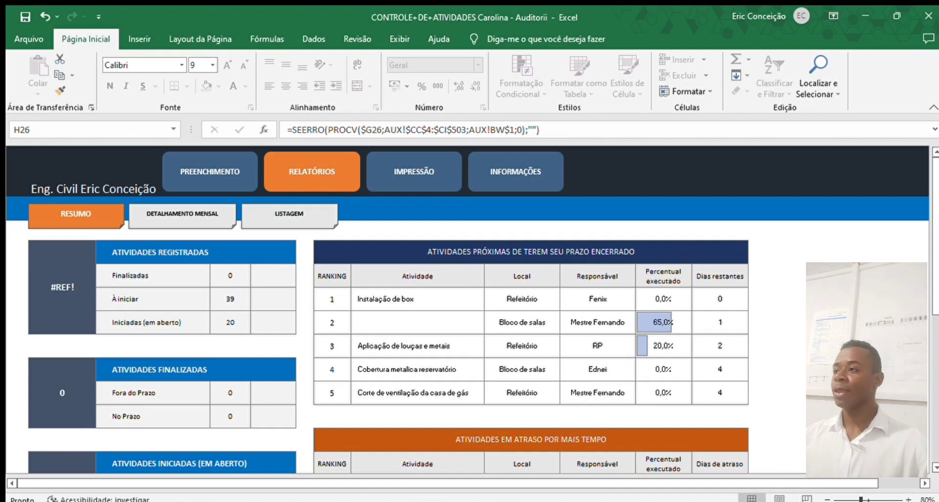
# - Open the DETALHAMENTO MENSAL report and inspect the started and open activity counter formulas
pyautogui.click(220, 219)
pyautogui.scroll(-2, 664, 337)
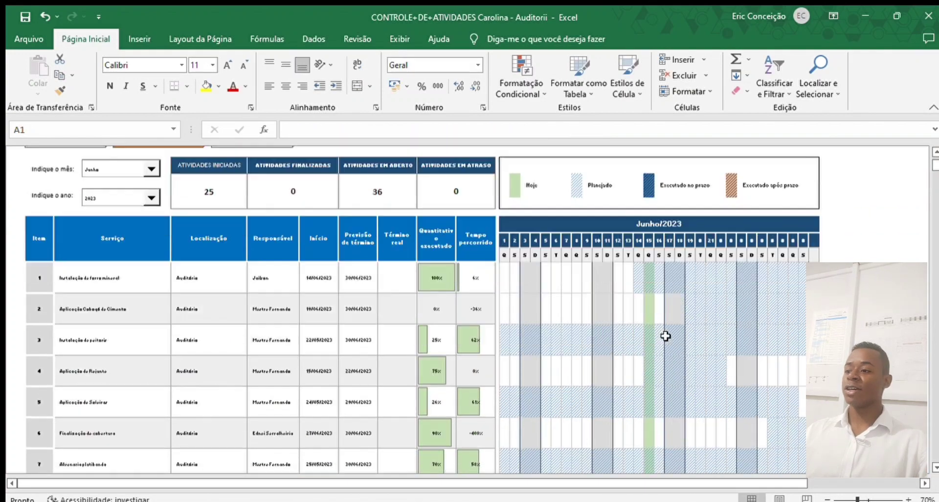
pyautogui.scroll(2, 665, 336)
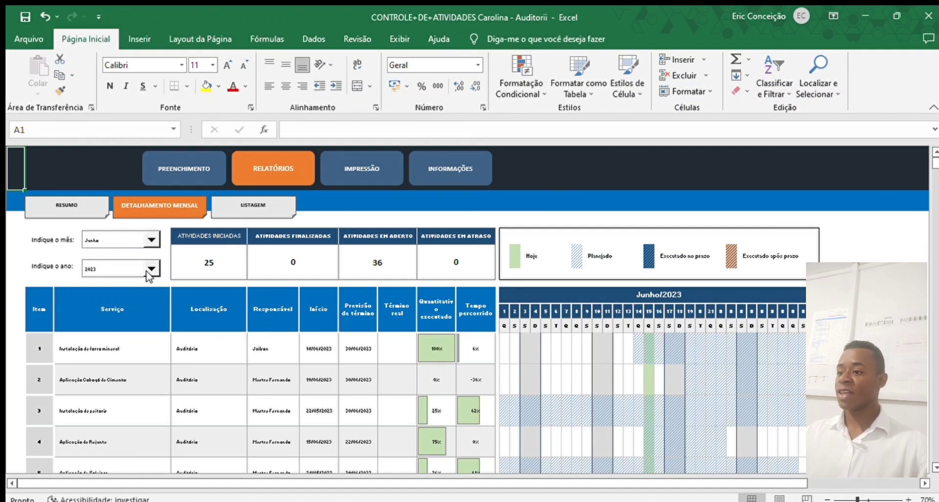
pyautogui.scroll(-1, 149, 277)
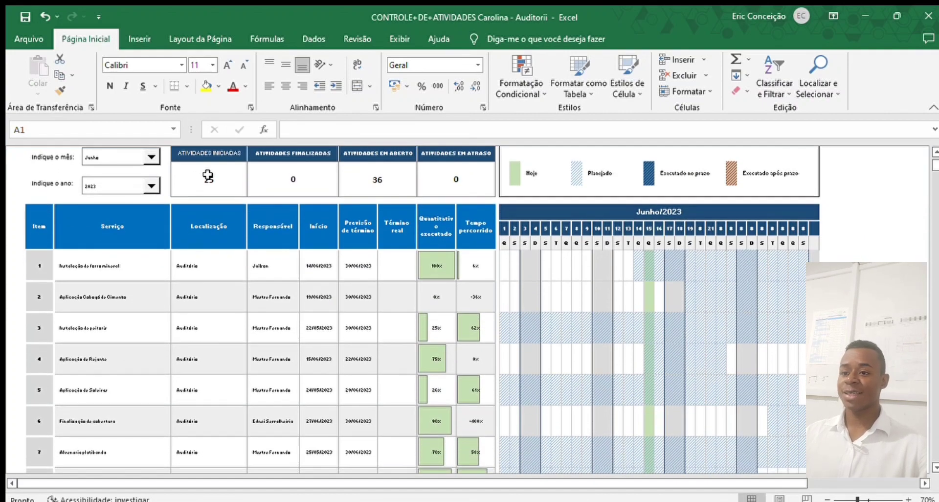
pyautogui.click(247, 174)
pyautogui.click(300, 176)
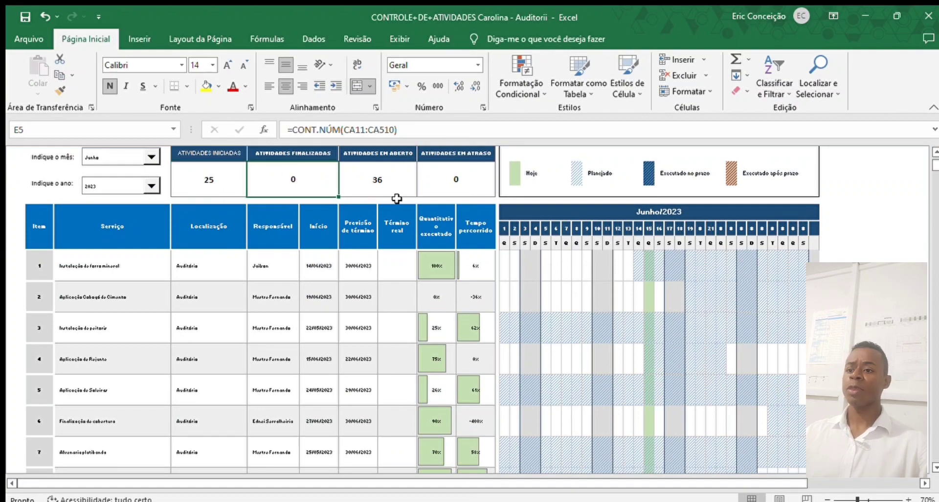
pyautogui.click(373, 171)
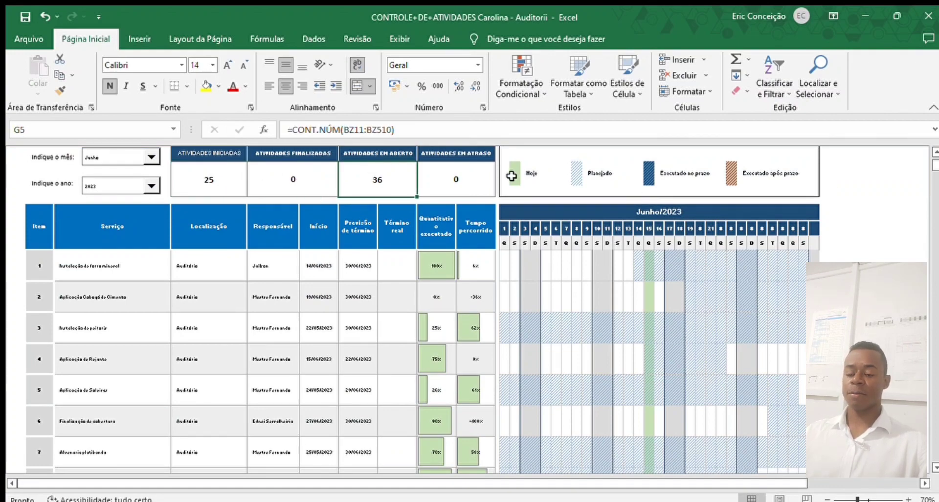
# - Check the on-time and late Gantt cells in row 38, then return to the Preenchimento table
pyautogui.scroll(-2, 652, 284)
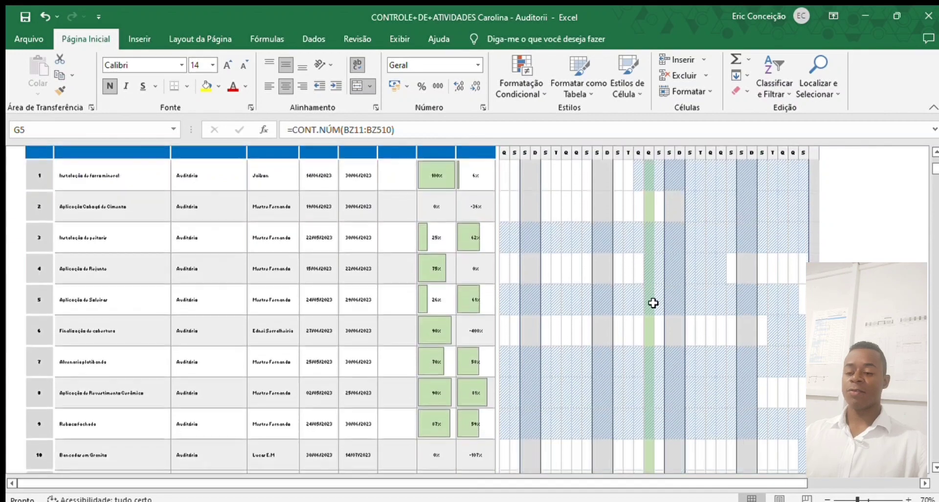
pyautogui.scroll(-10, 653, 302)
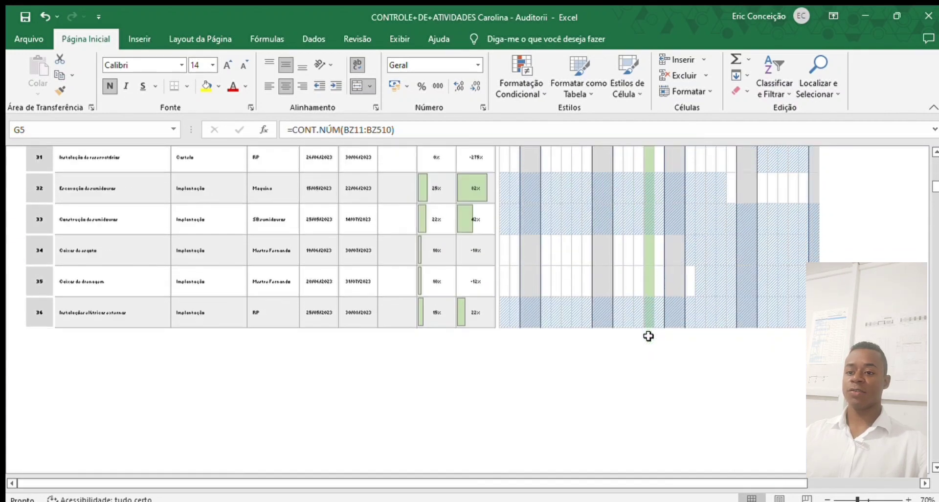
pyautogui.scroll(-3, 648, 336)
pyautogui.scroll(4, 648, 343)
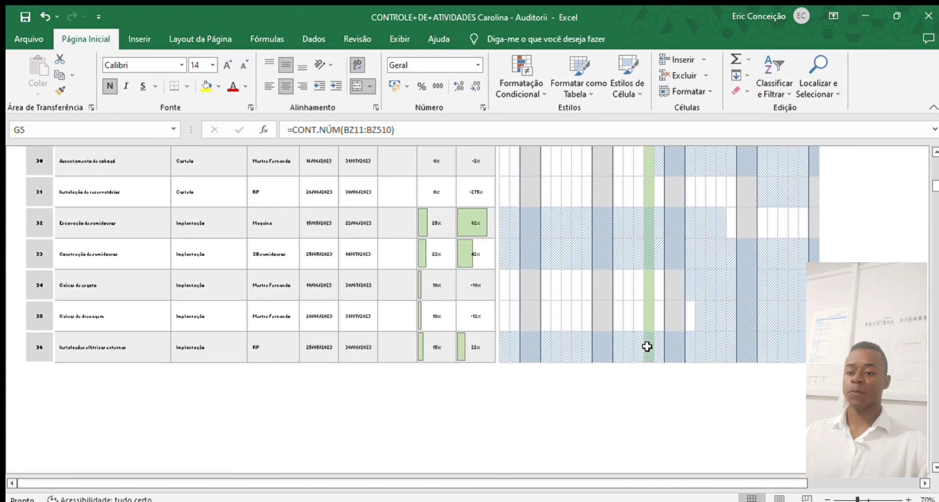
pyautogui.scroll(12, 647, 347)
pyautogui.scroll(-4, 647, 346)
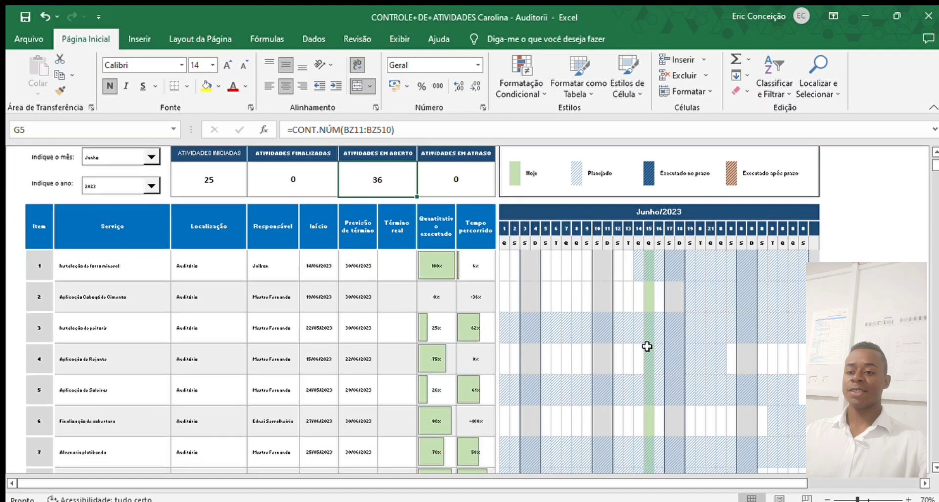
pyautogui.scroll(-3, 647, 346)
pyautogui.scroll(8, 647, 347)
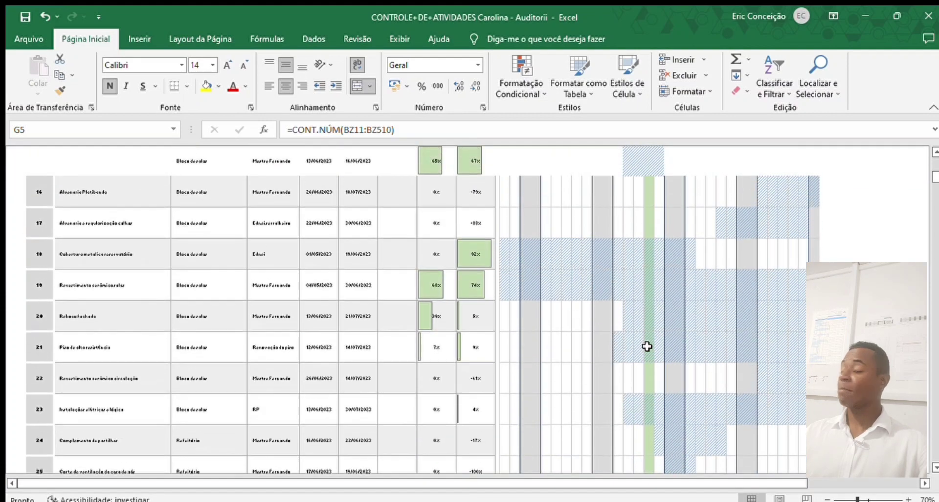
pyautogui.scroll(-2, 647, 346)
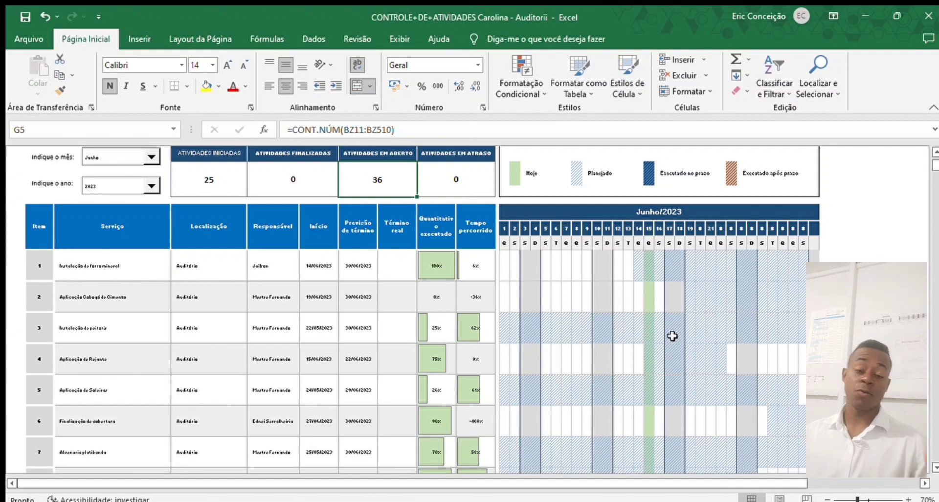
pyautogui.scroll(-1, 672, 336)
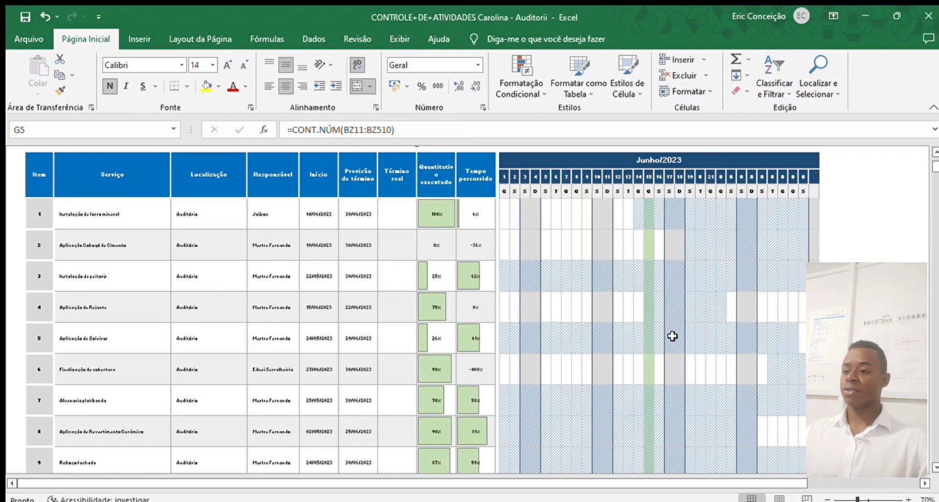
pyautogui.scroll(-3, 611, 407)
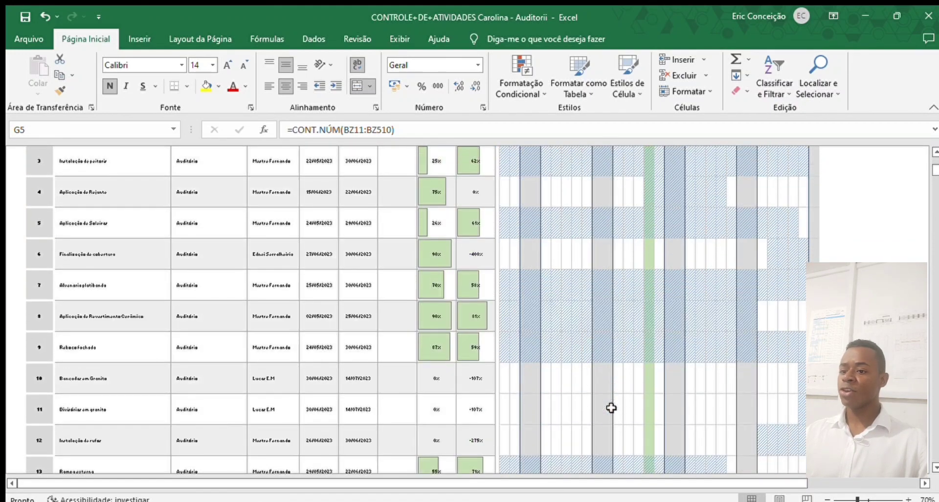
pyautogui.scroll(5, 611, 407)
pyautogui.scroll(-1, 611, 408)
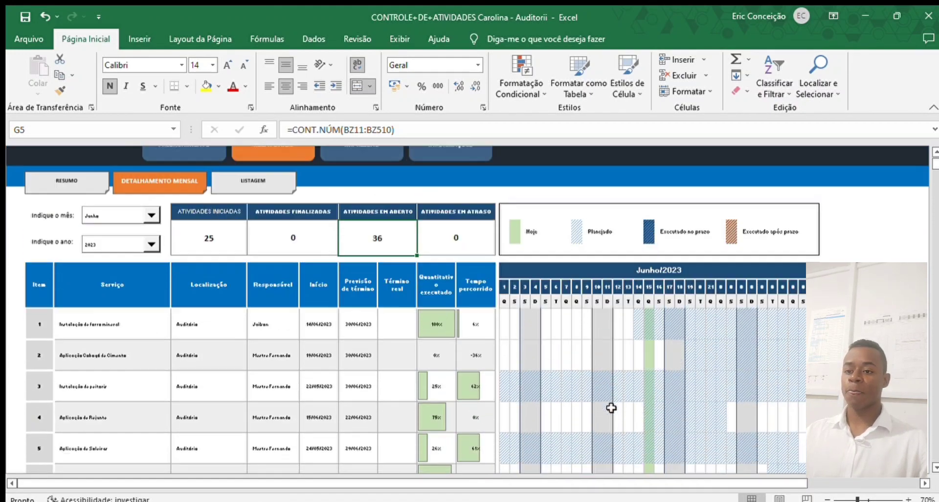
pyautogui.scroll(1, 611, 407)
pyautogui.scroll(-6, 612, 408)
pyautogui.scroll(-3, 611, 407)
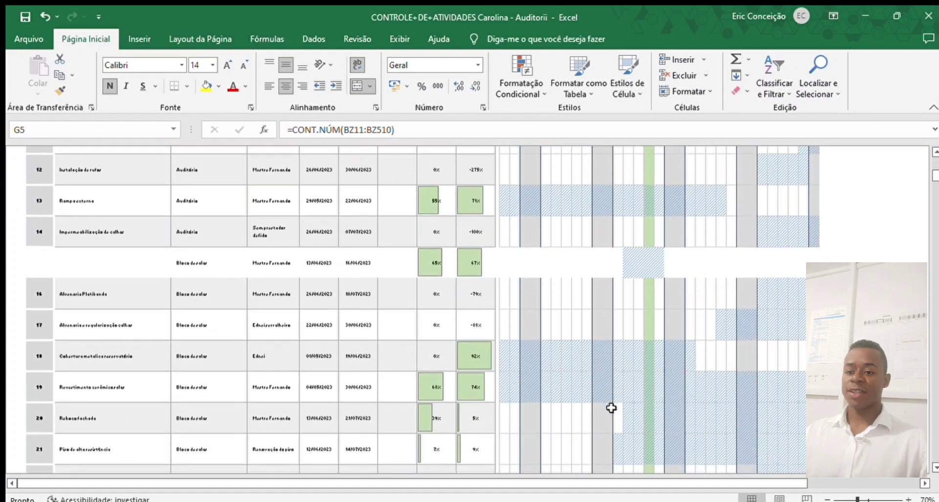
pyautogui.scroll(10, 612, 408)
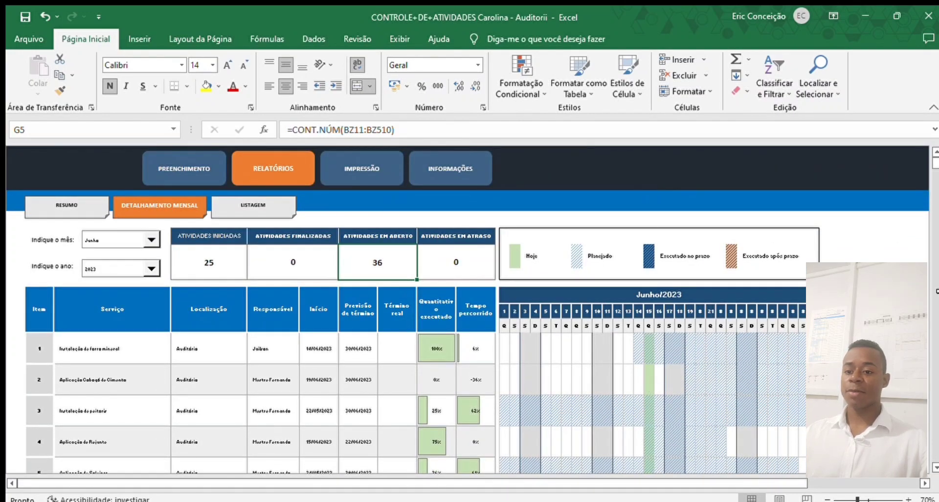
pyautogui.scroll(-7, 702, 369)
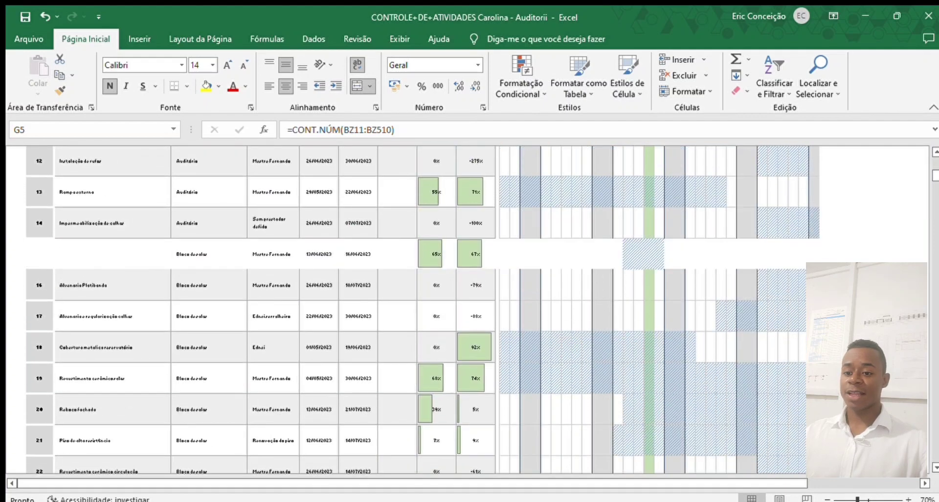
pyautogui.scroll(-4, 880, 318)
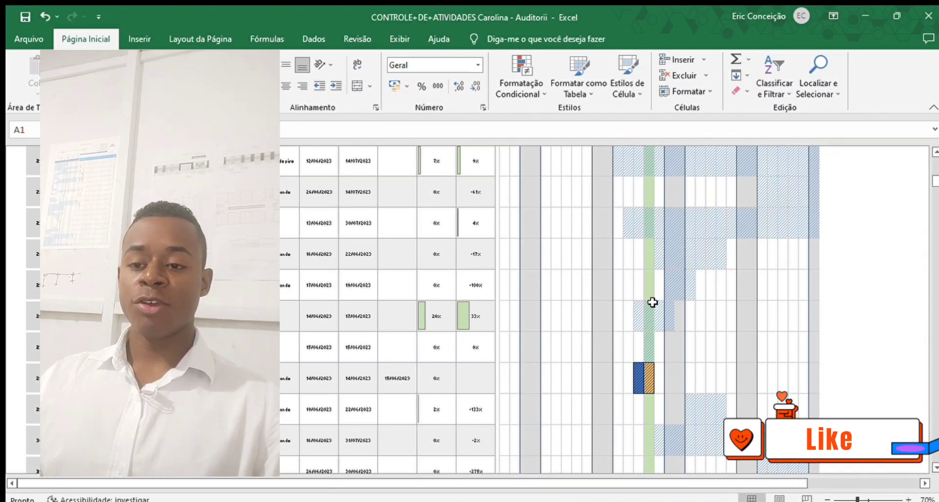
pyautogui.click(637, 379)
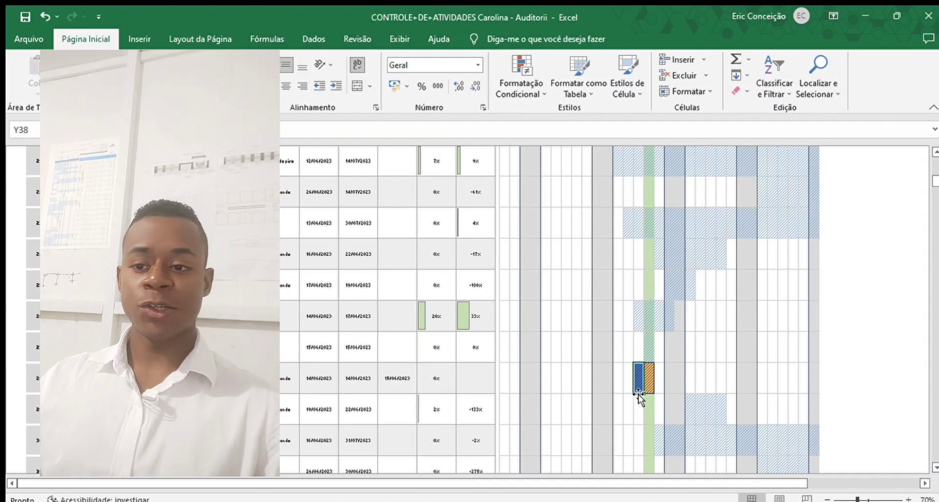
pyautogui.click(649, 377)
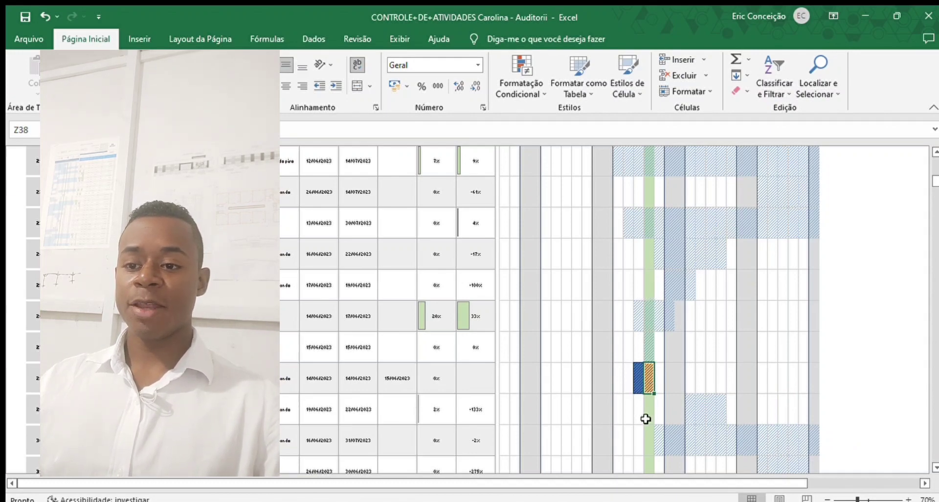
pyautogui.click(664, 381)
pyautogui.click(638, 379)
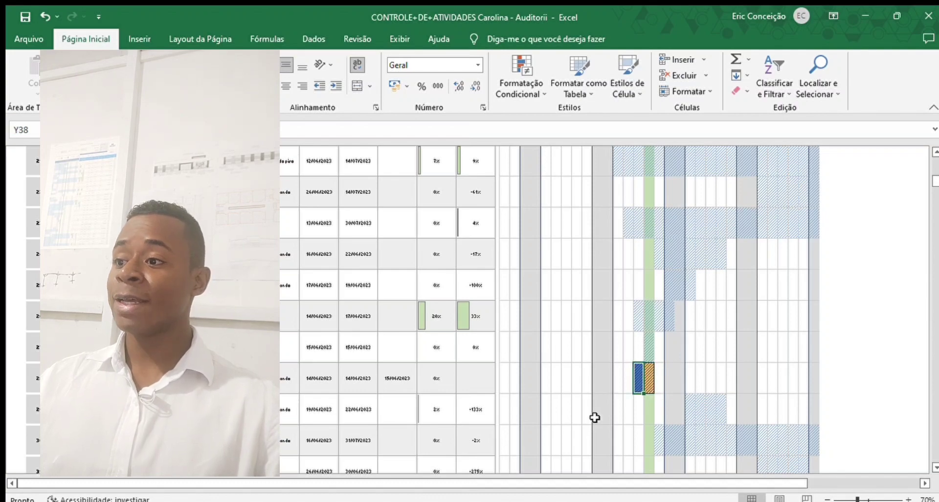
pyautogui.hotkey('ctrl', 'Home')
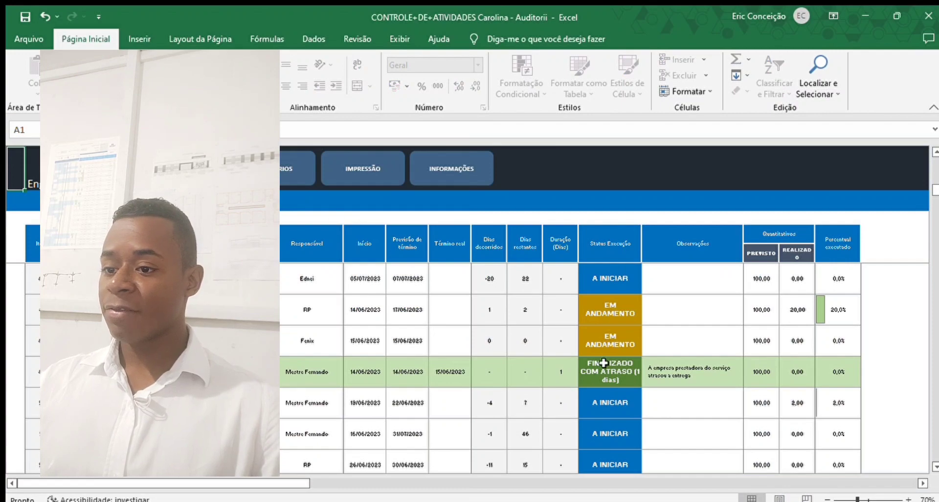
# - Enter 15/6 as the mineral ceiling activity's actual finish date in H6 (Término real)
pyautogui.scroll(-10, 372, 372)
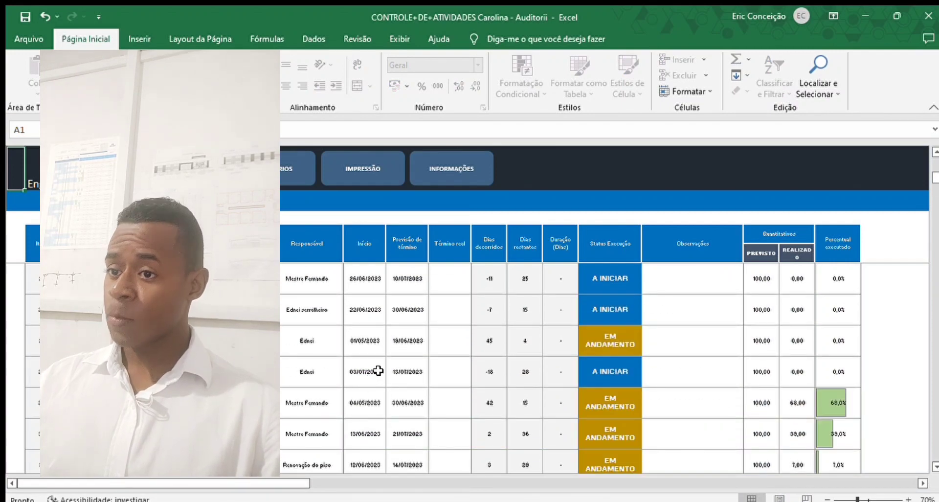
pyautogui.click(462, 284)
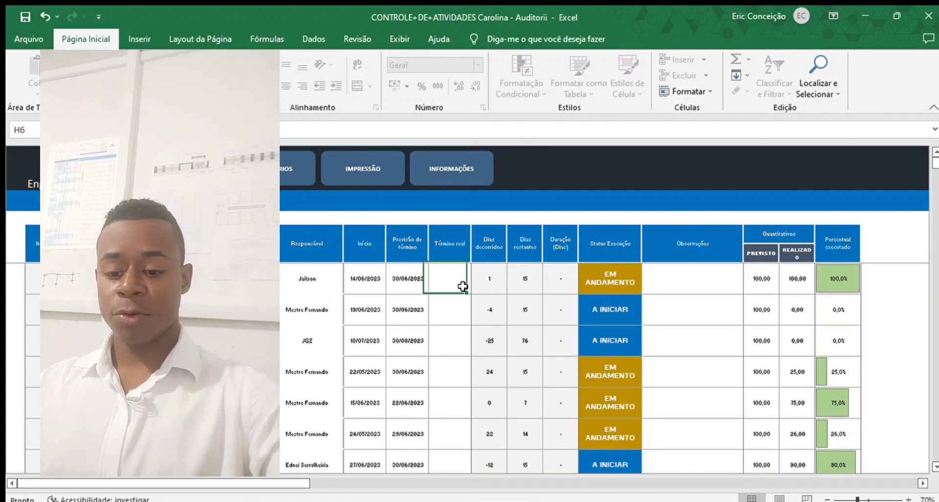
pyautogui.write('15/65')
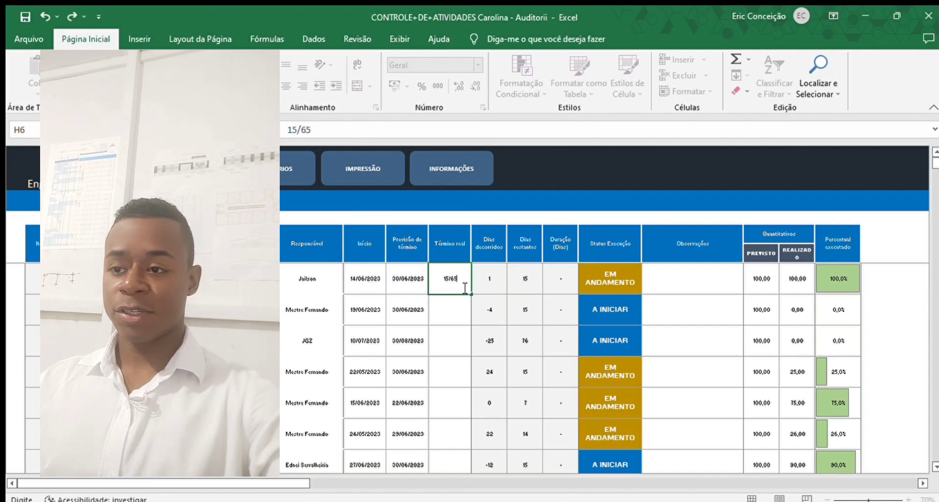
pyautogui.click(454, 320)
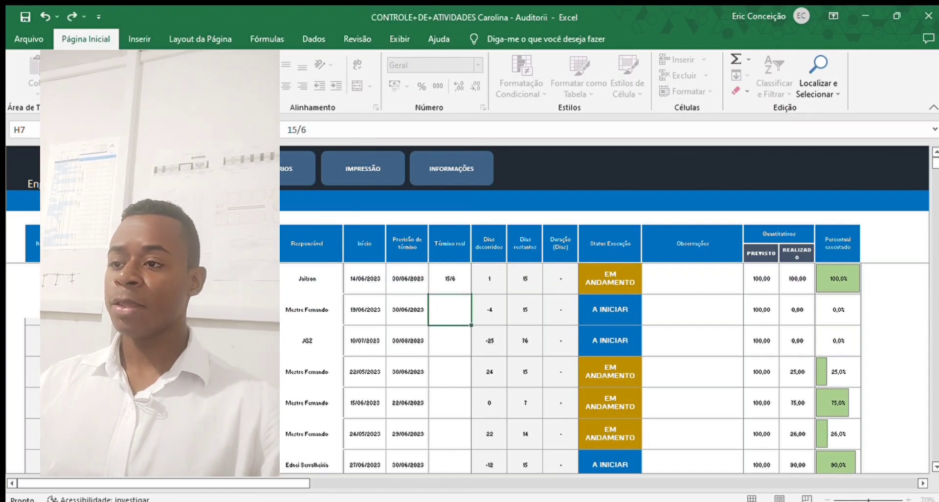
# - Review the updated DETALHAMENTO MENSAL Gantt under RELATÓRIOS, then open the LISTAGEM report
pyautogui.click(287, 178)
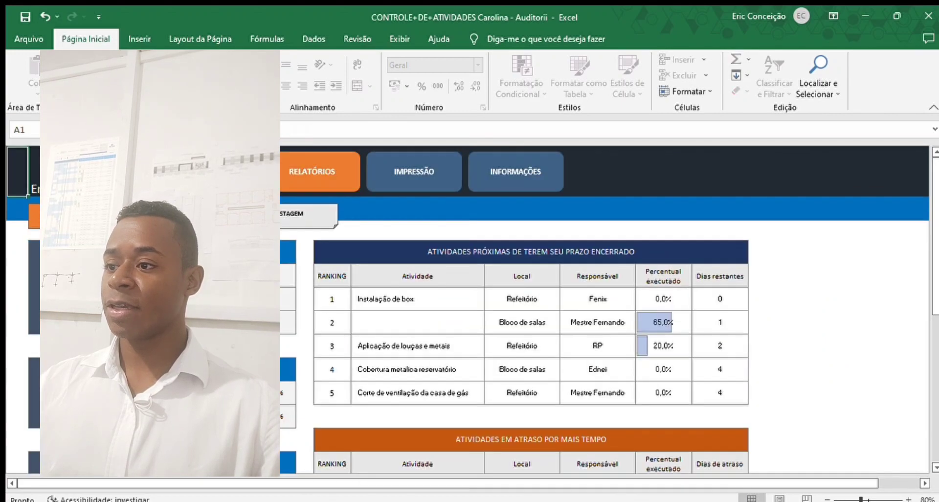
pyautogui.click(183, 215)
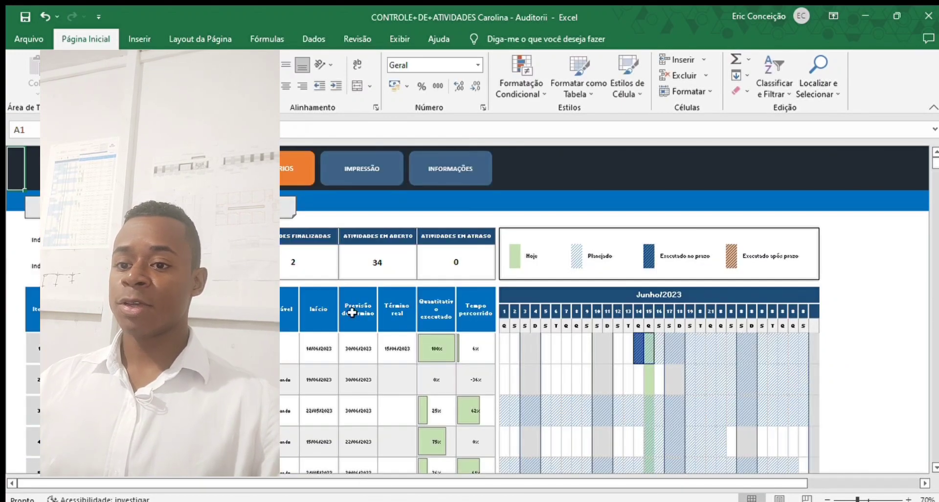
pyautogui.scroll(-1, 595, 413)
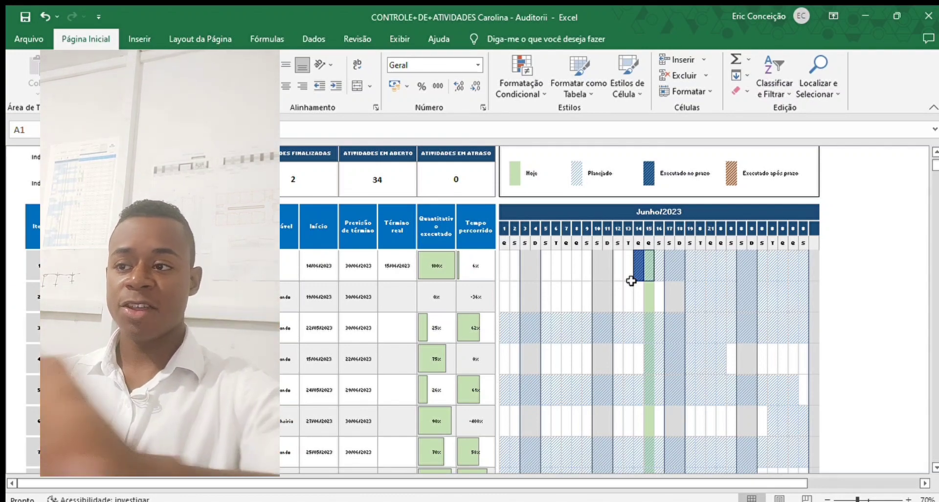
pyautogui.scroll(2, 631, 281)
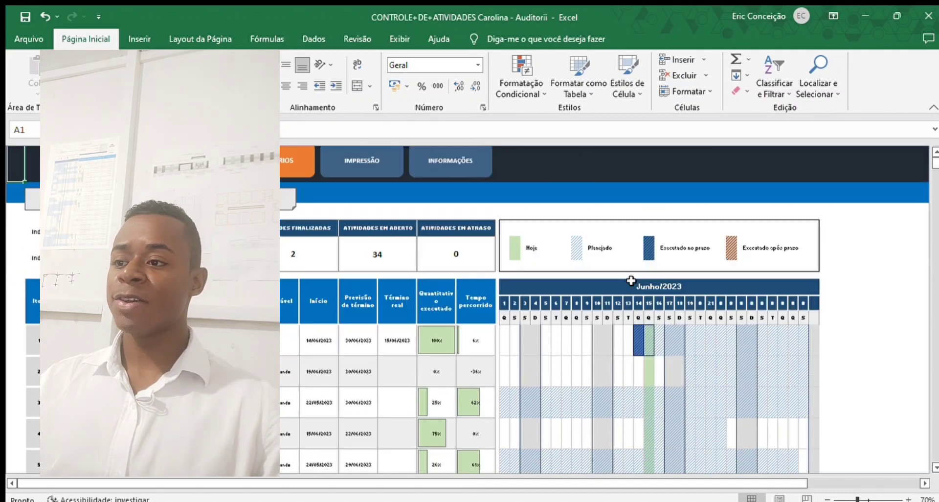
pyautogui.click(277, 213)
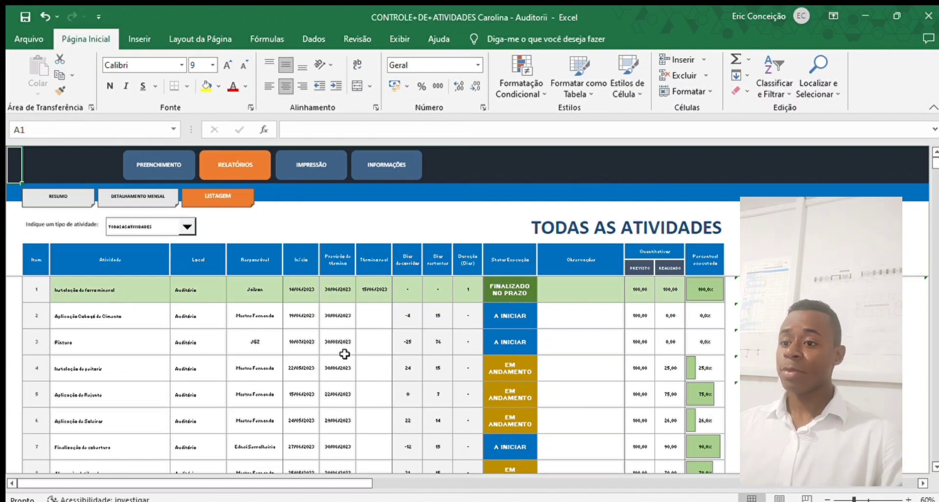
pyautogui.scroll(-1, 250, 321)
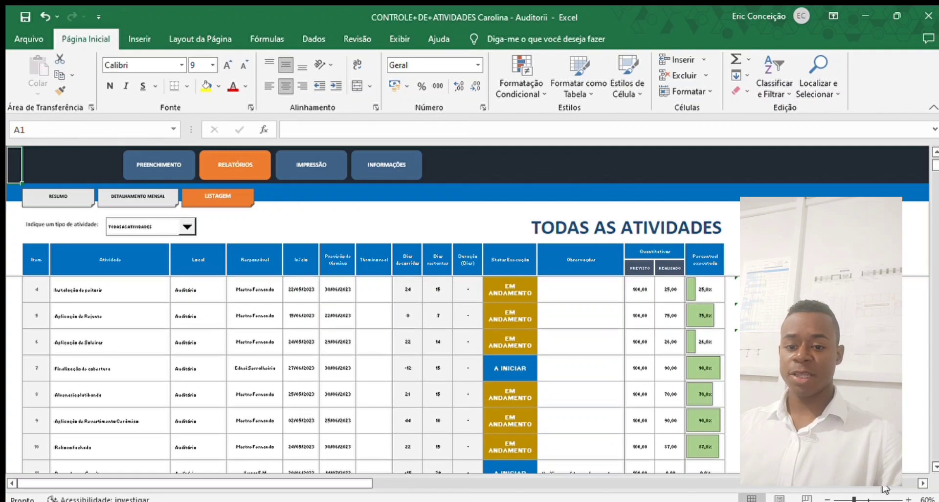
pyautogui.click(907, 497)
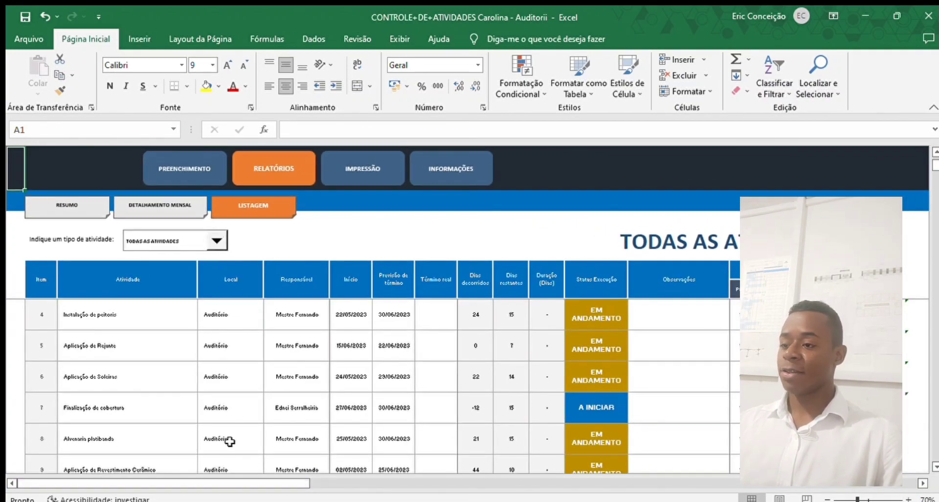
pyautogui.scroll(-1, 367, 321)
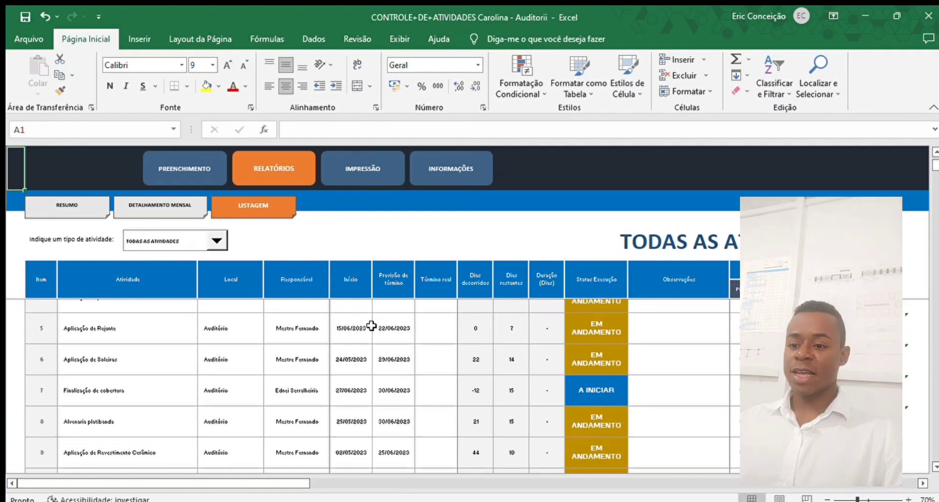
pyautogui.scroll(-3, 371, 325)
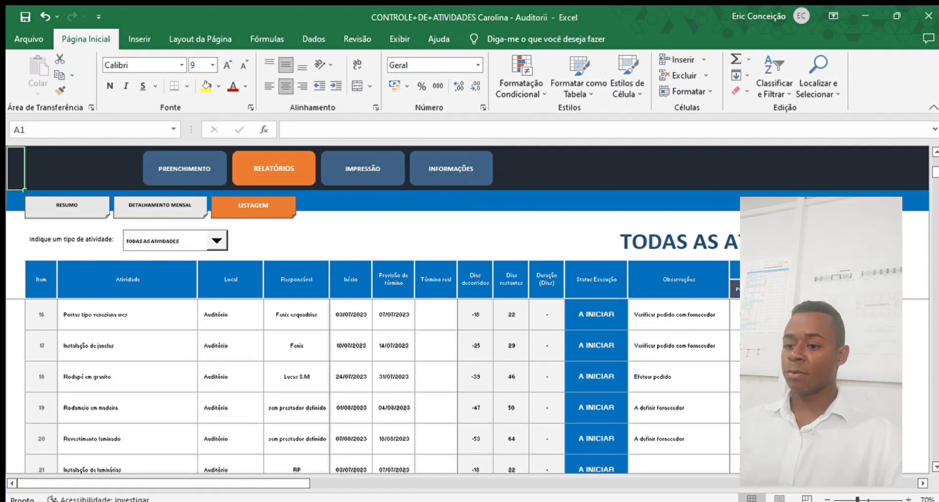
pyautogui.scroll(-2, 189, 372)
pyautogui.scroll(4, 201, 378)
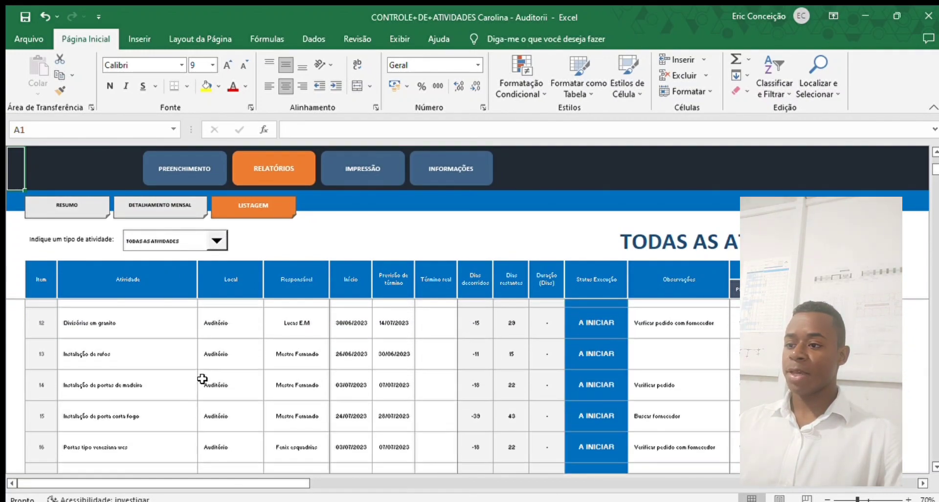
pyautogui.scroll(3, 202, 378)
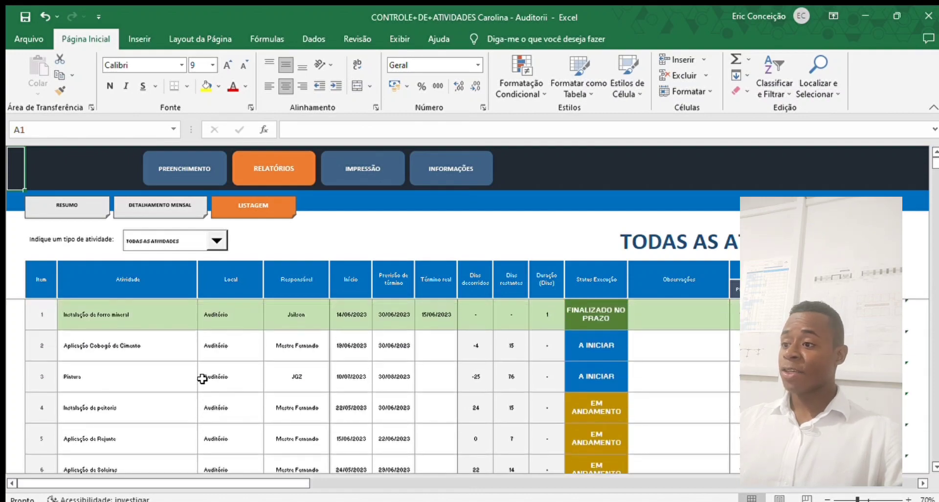
pyautogui.scroll(-1, 215, 371)
pyautogui.scroll(1, 198, 279)
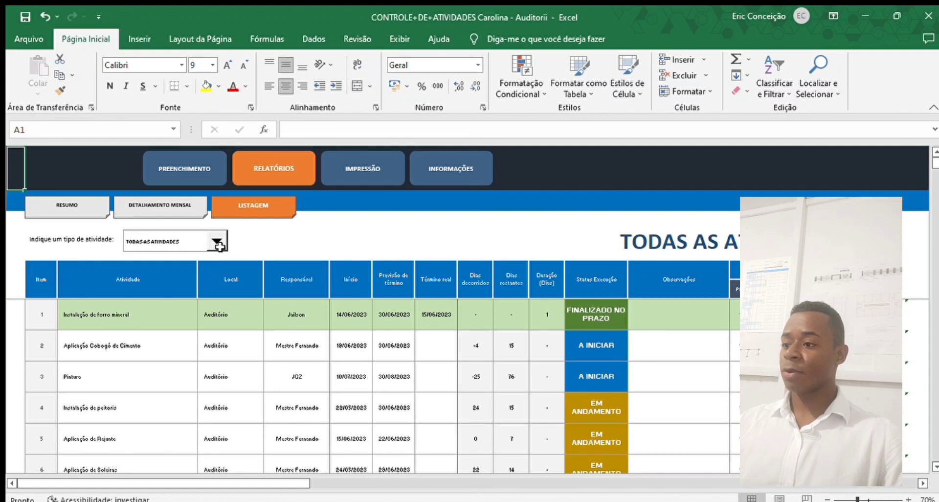
# - Filter the listing by EM ANDAMENTO, FINALIZADAS and NÃO INICIADAS, then go to IMPRESSÃO
pyautogui.click(201, 257)
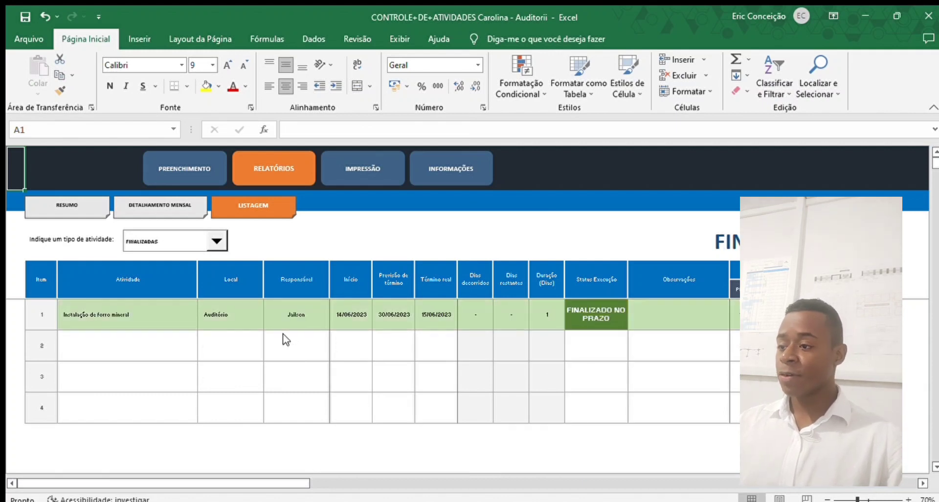
pyautogui.click(176, 267)
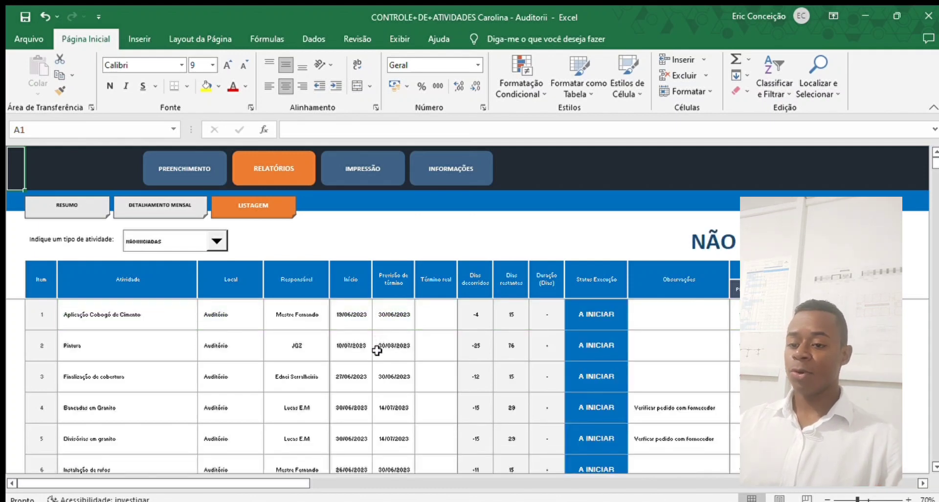
pyautogui.scroll(-10, 374, 362)
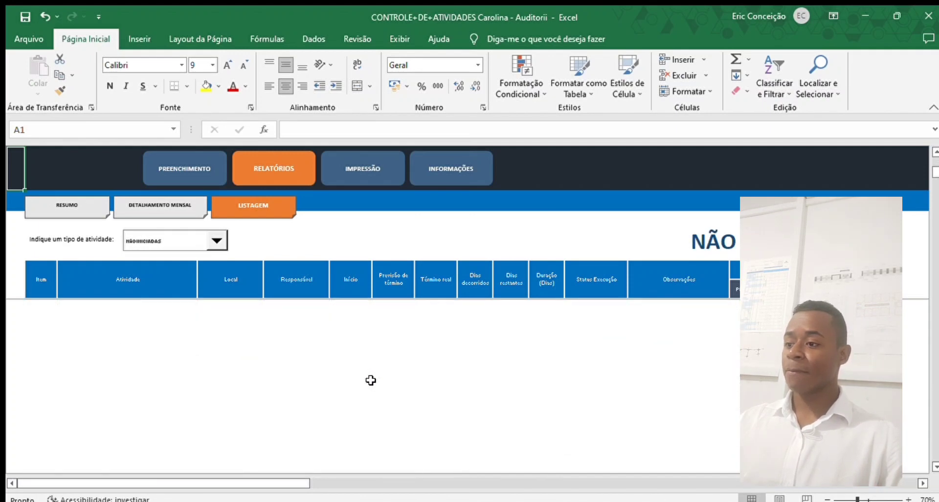
pyautogui.scroll(10, 370, 380)
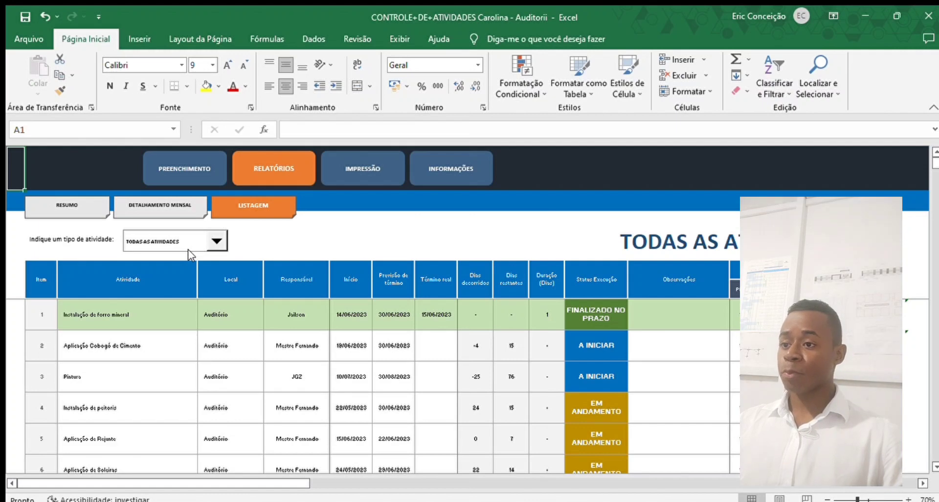
pyautogui.click(382, 166)
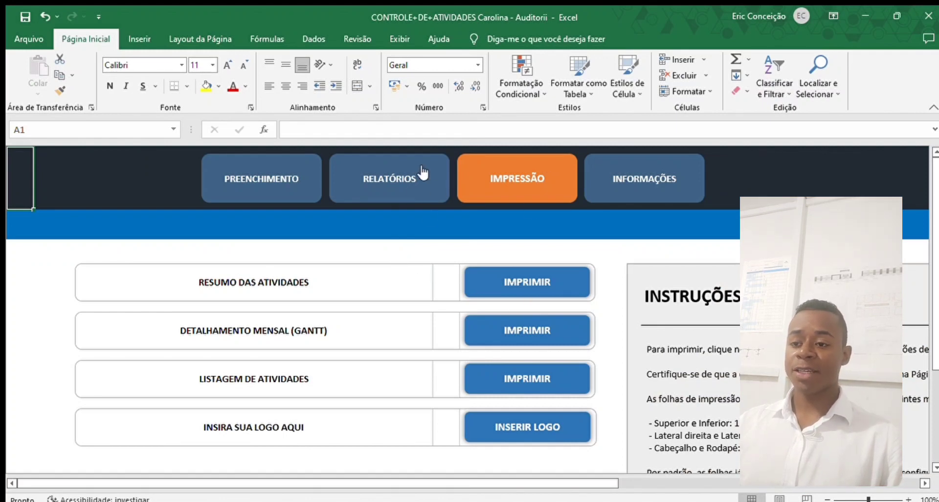
# - Open the Resumo print report and select from title cell C4 down to its last ranking table
pyautogui.click(526, 287)
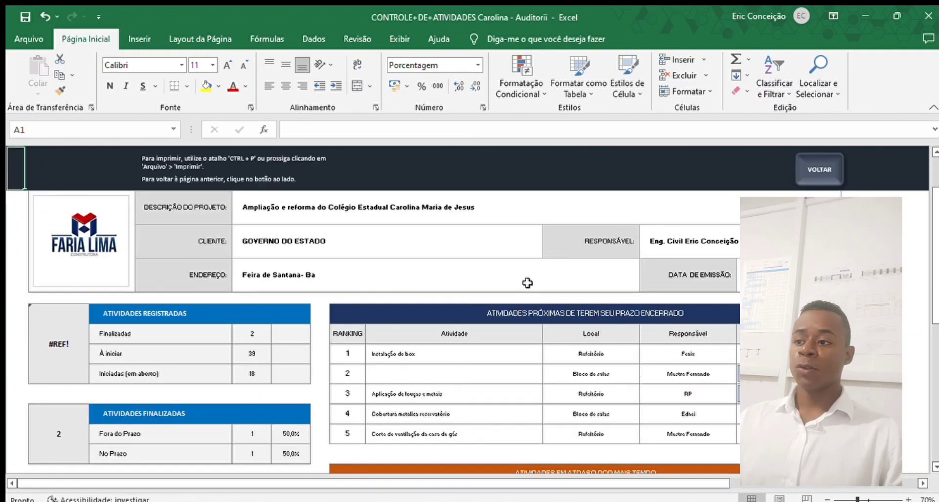
pyautogui.scroll(-3, 527, 283)
pyautogui.scroll(5, 526, 279)
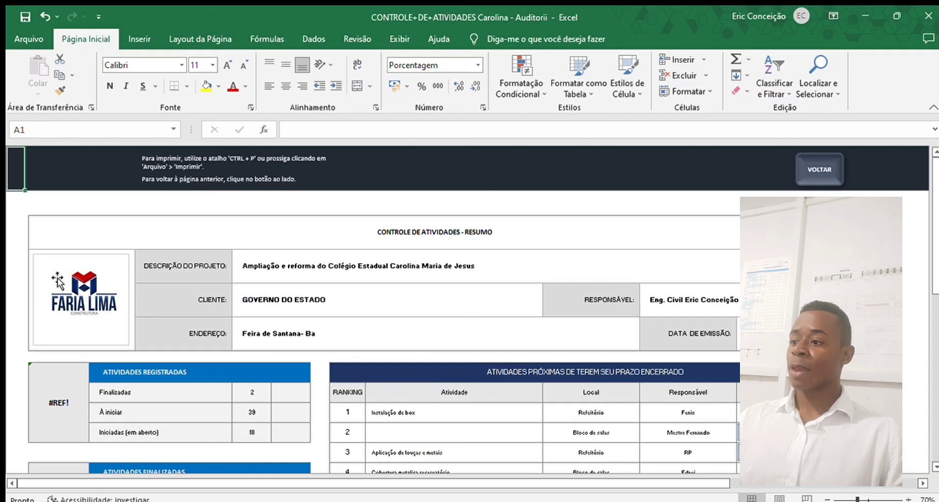
pyautogui.click(31, 217)
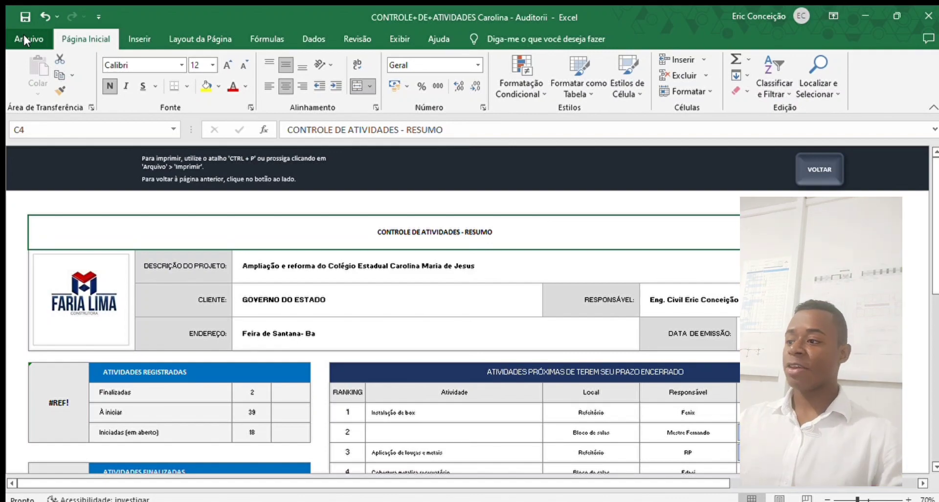
pyautogui.click(58, 207)
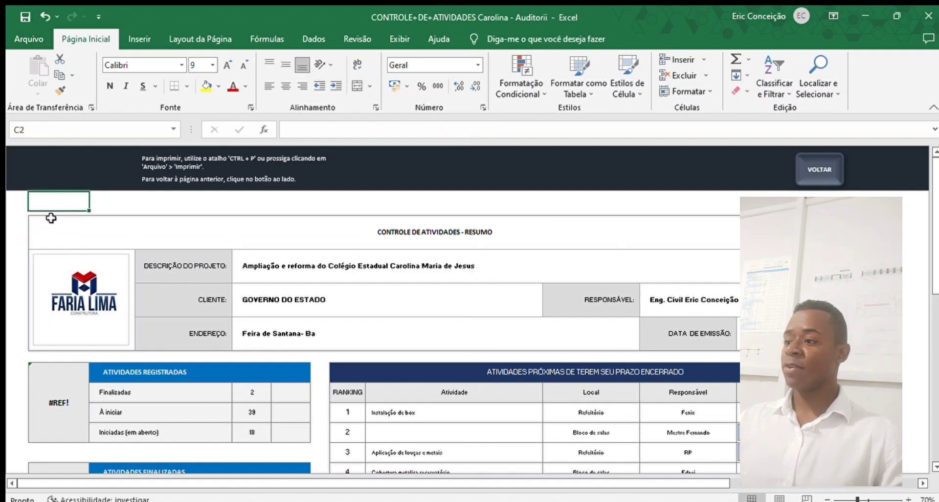
pyautogui.click(35, 223)
pyautogui.moveTo(35, 221); pyautogui.dragTo(105, 437)
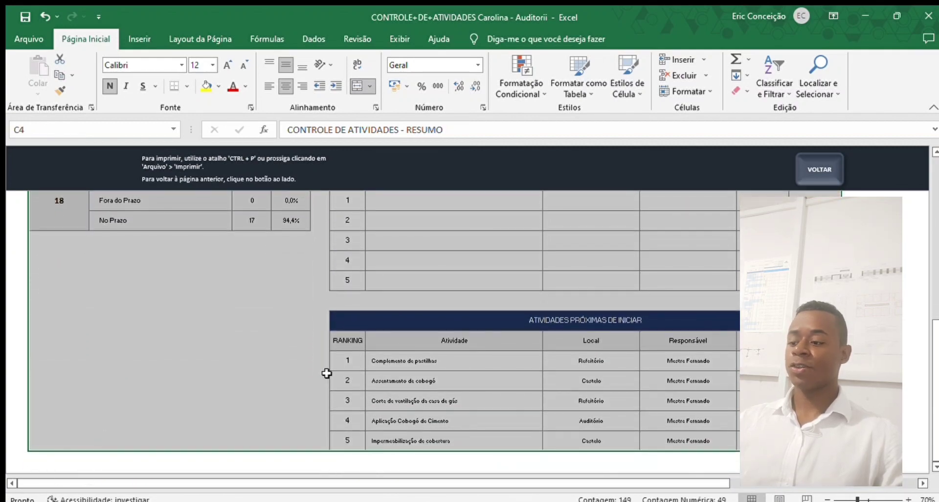
# - Switch printing to Imprimir Seleção, review the one-page landscape Summary preview, and go back
pyautogui.click(32, 38)
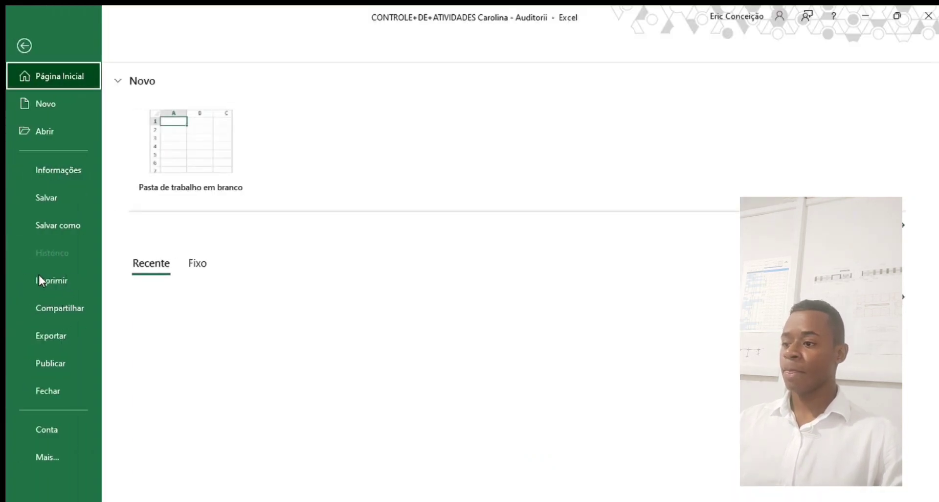
pyautogui.click(57, 280)
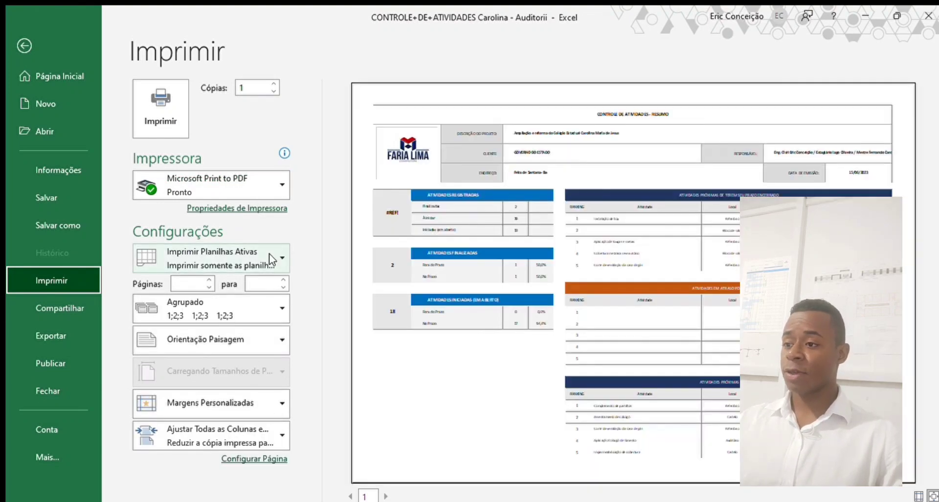
pyautogui.click(278, 251)
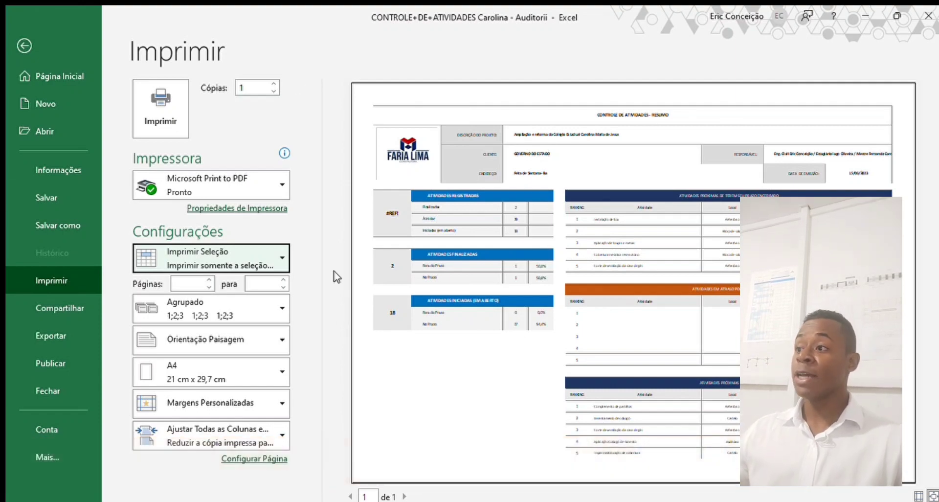
pyautogui.click(19, 44)
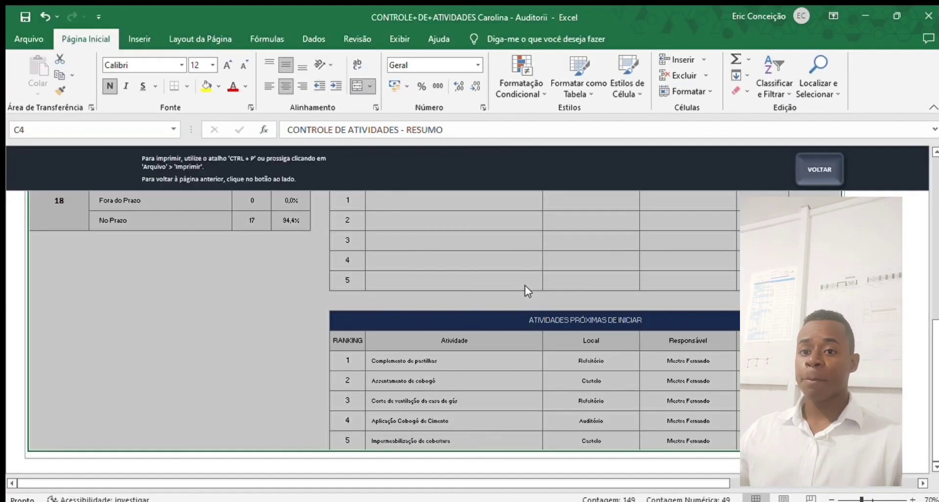
# - Open the DETALHAMENTO MENSAL (GANTT) print sheet and select from title C4 down to row 36
pyautogui.scroll(6, 488, 263)
pyautogui.click(834, 179)
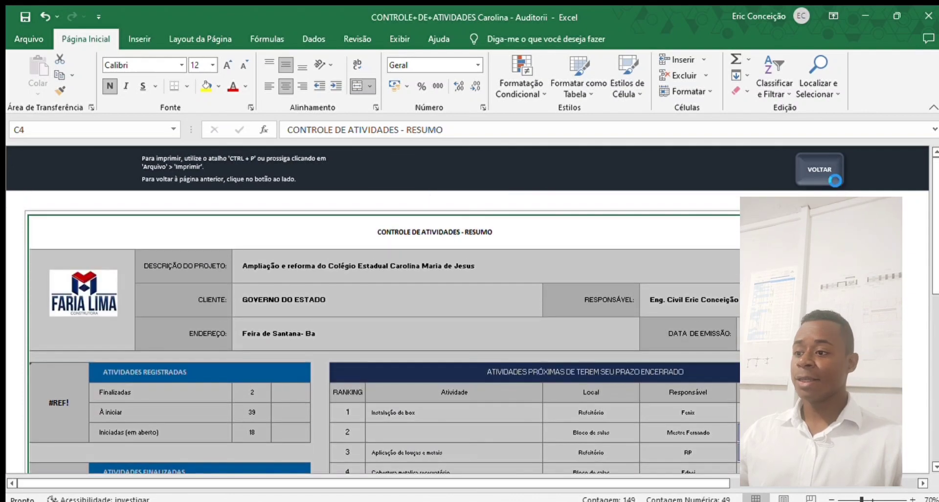
pyautogui.click(499, 329)
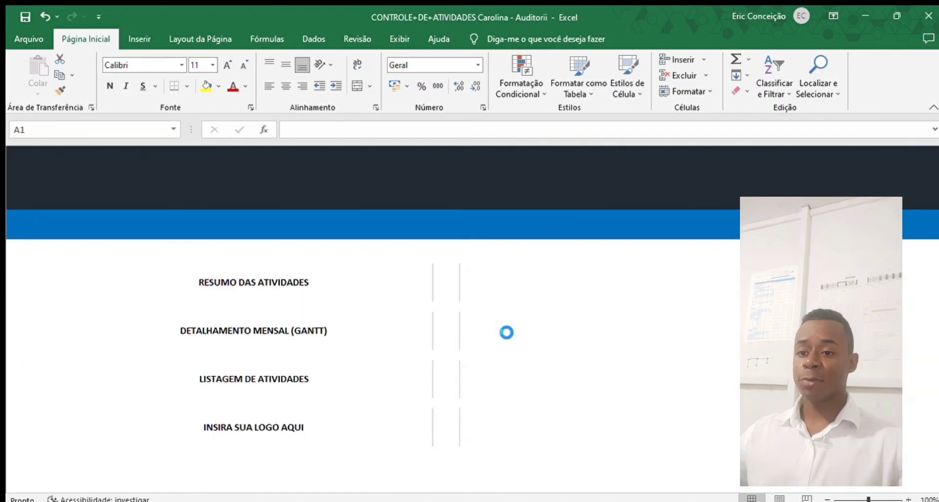
pyautogui.scroll(8, 500, 326)
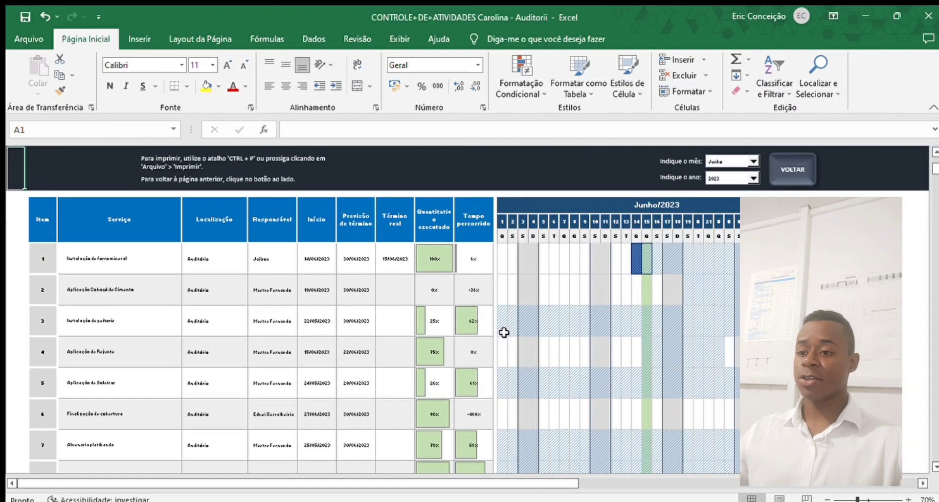
pyautogui.scroll(-3, 504, 333)
pyautogui.scroll(3, 270, 333)
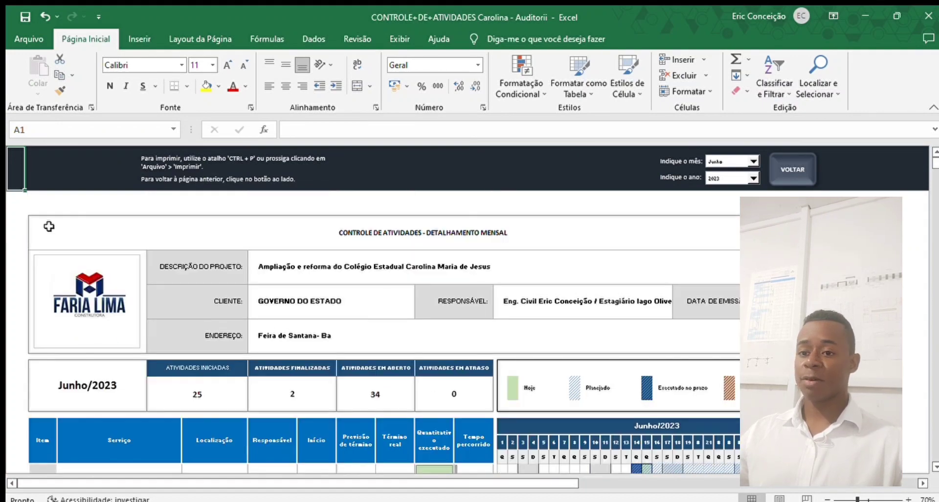
pyautogui.moveTo(63, 229); pyautogui.dragTo(511, 361)
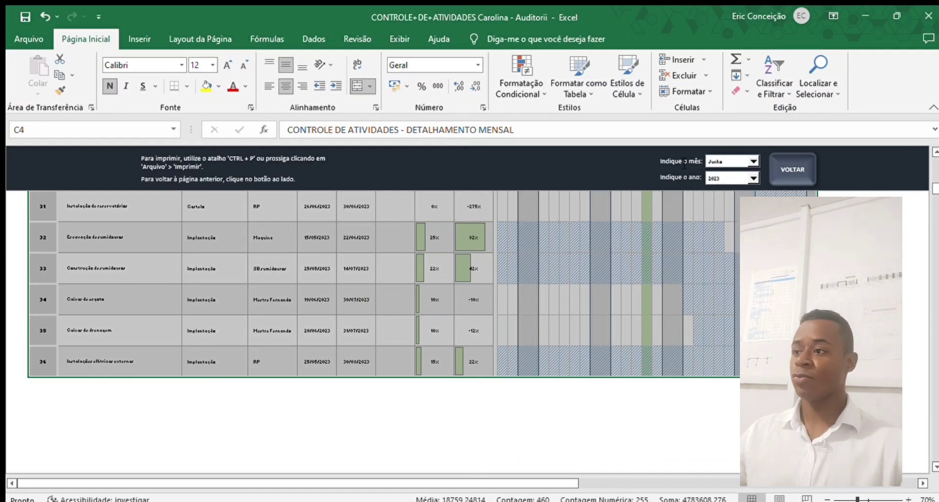
# - Preview the Gantt selection on A3 landscape over two pages, check scaling, and exit
pyautogui.click(27, 37)
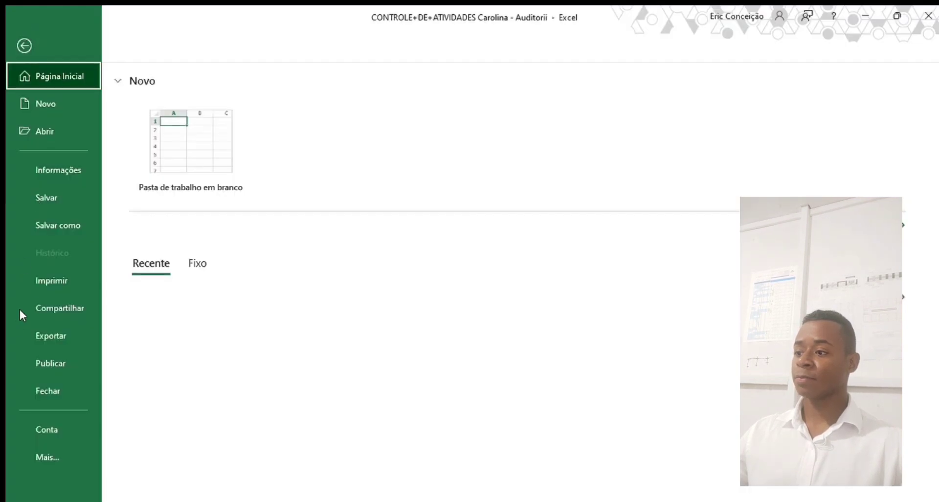
pyautogui.click(50, 277)
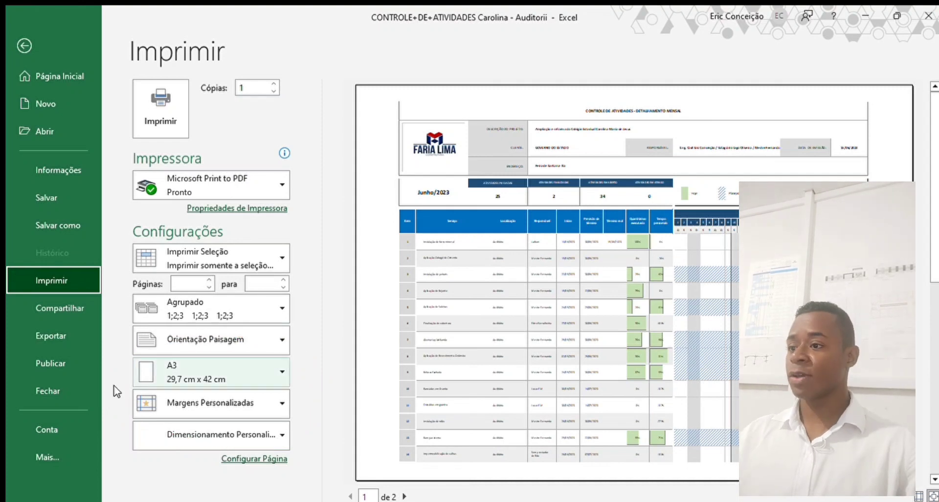
pyautogui.click(274, 425)
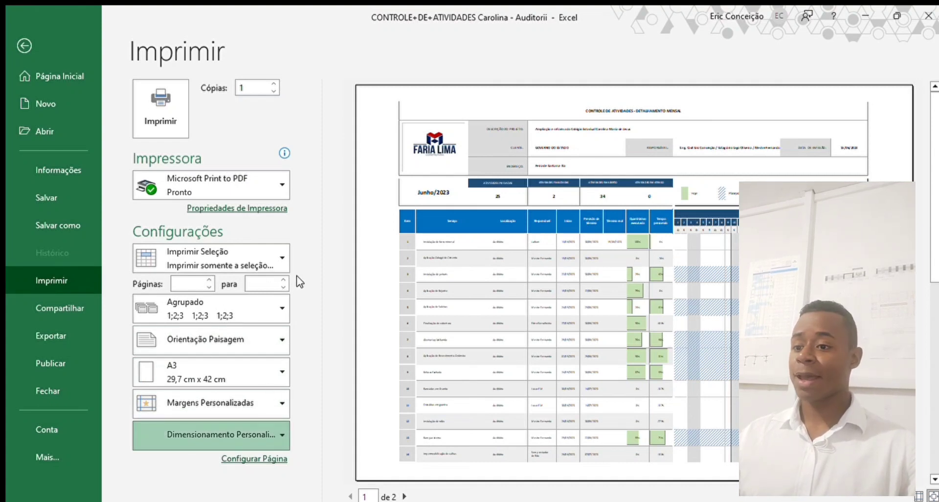
pyautogui.press('Escape')
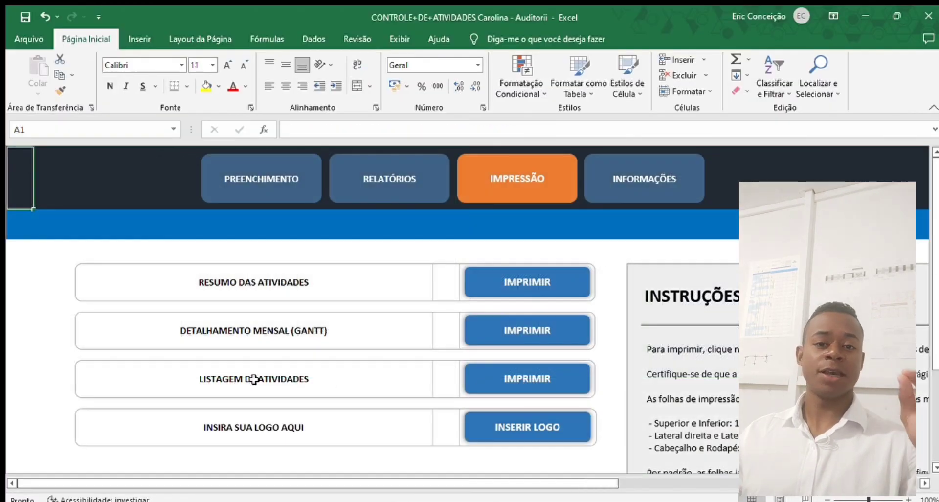
# - Open the LISTAGEM DE ATIVIDADES print sheet and select from title C4 down to activity 23
pyautogui.click(561, 380)
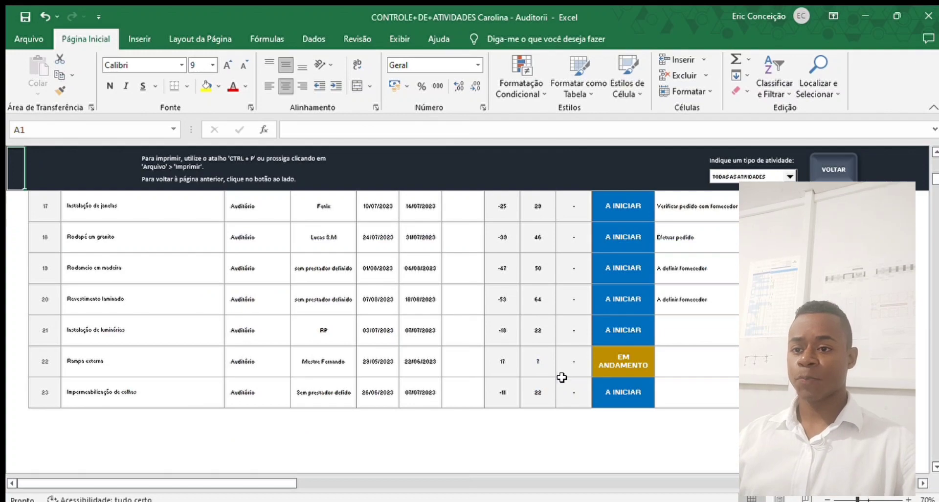
pyautogui.scroll(8, 603, 367)
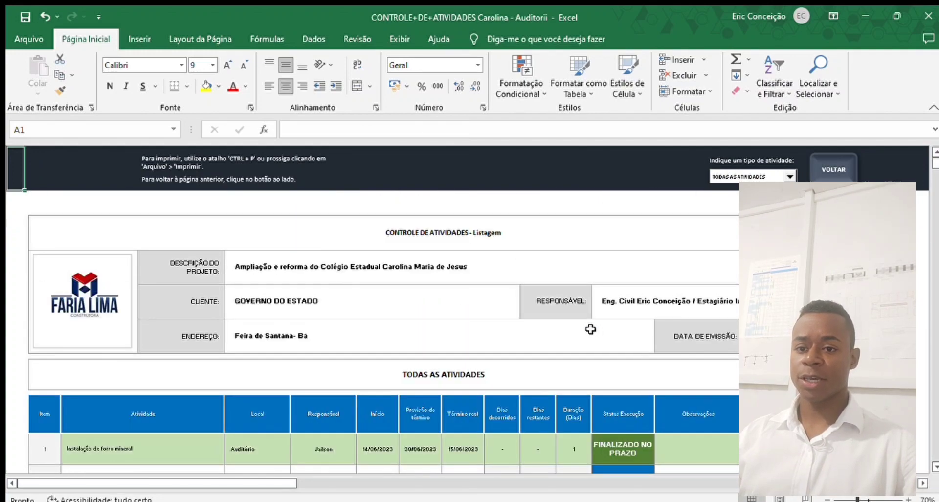
pyautogui.scroll(-2, 591, 329)
pyautogui.scroll(2, 538, 318)
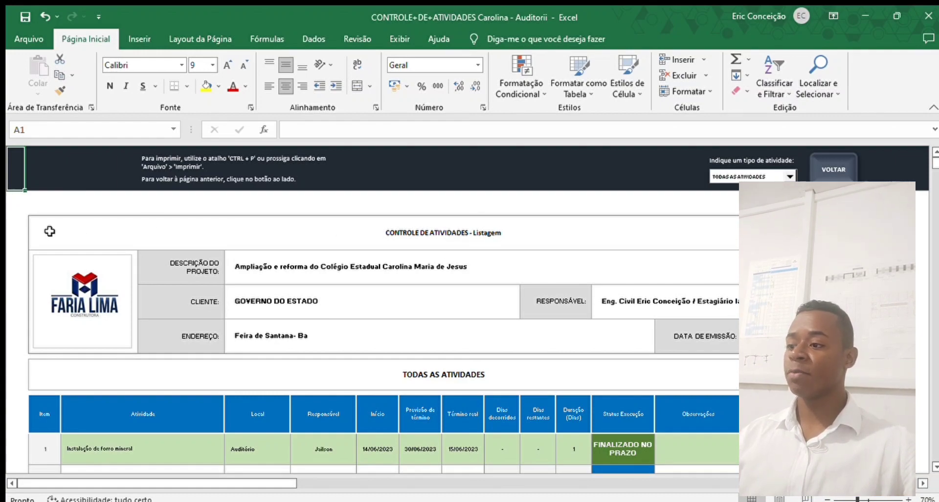
pyautogui.moveTo(50, 231); pyautogui.dragTo(223, 390)
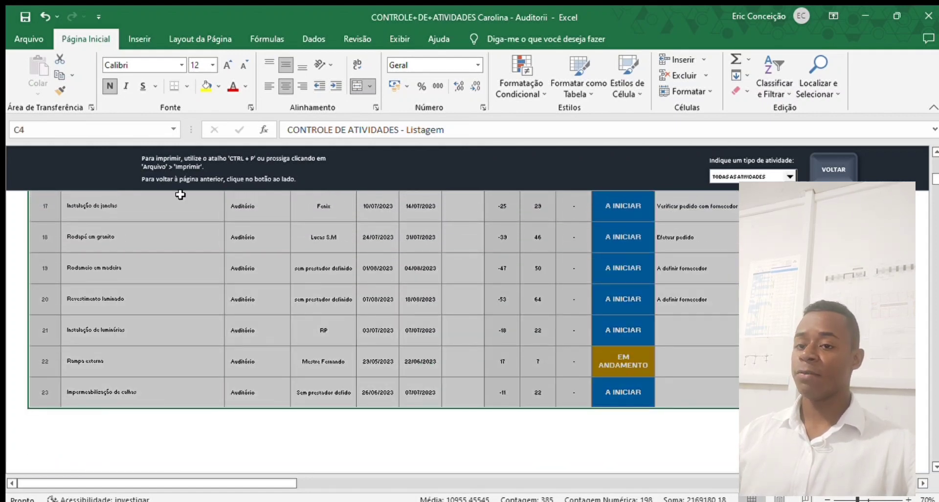
# - Review both A3 landscape preview pages of the listing selection, then return to the sheet
pyautogui.click(13, 29)
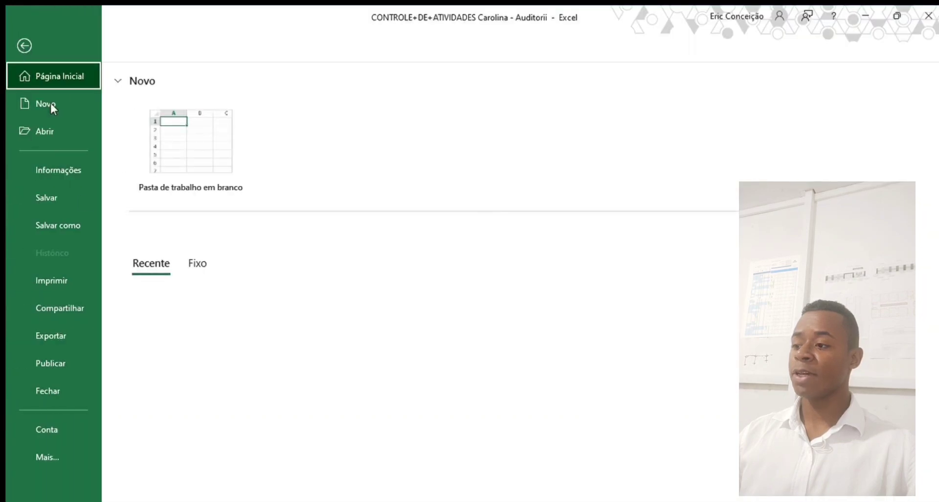
pyautogui.click(61, 275)
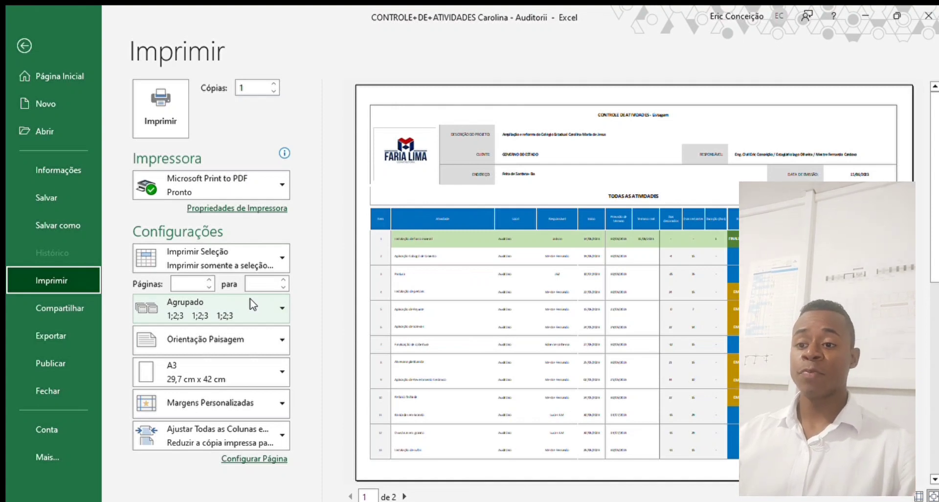
pyautogui.scroll(-1, 513, 320)
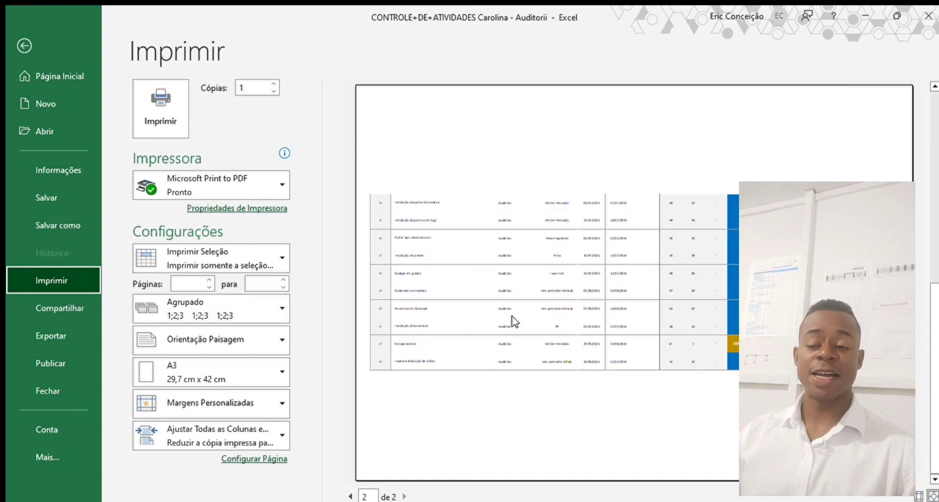
pyautogui.scroll(1, 513, 320)
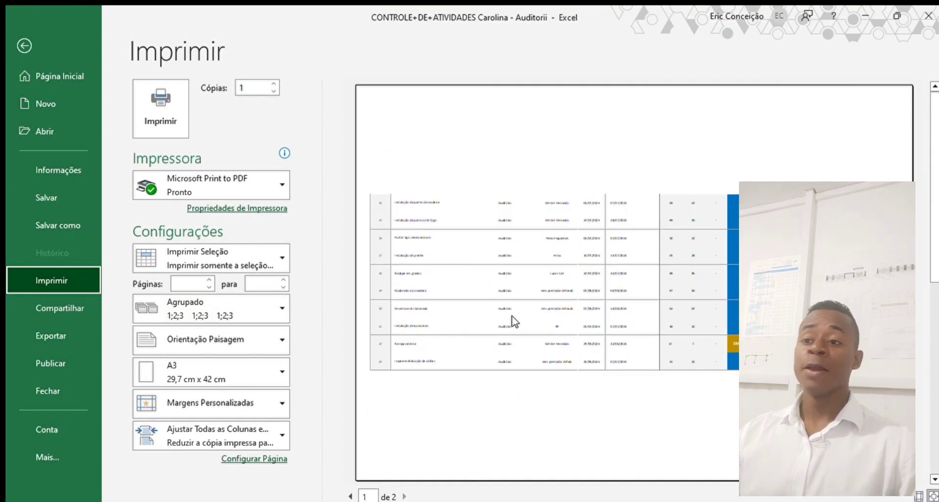
pyautogui.click(24, 45)
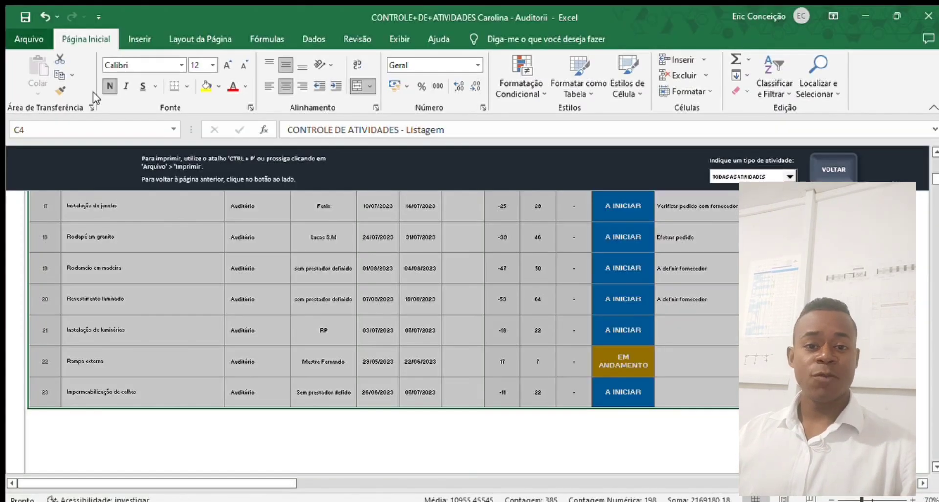
pyautogui.scroll(8, 476, 320)
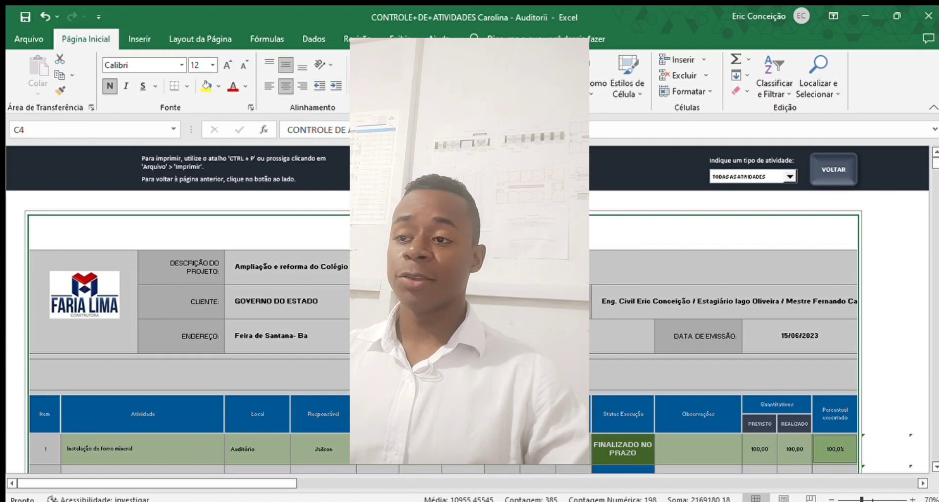
pyautogui.scroll(-5, 440, 332)
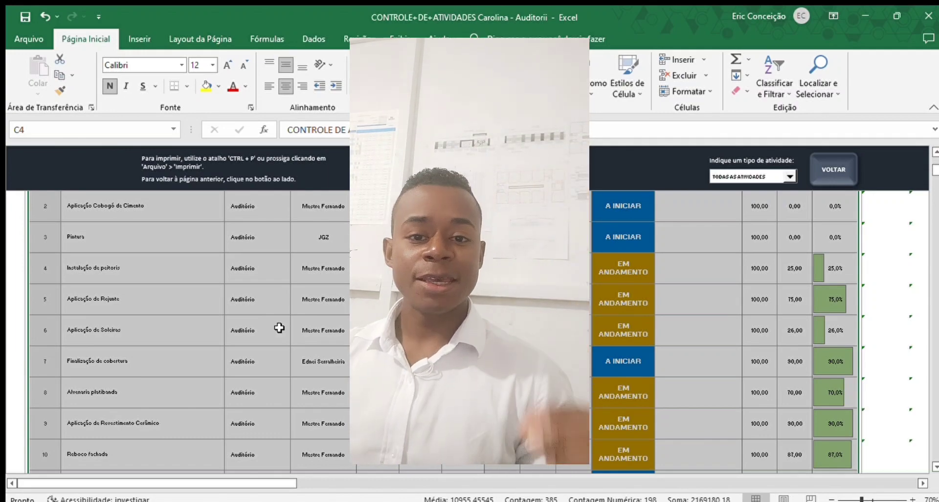
# - Go via VOLTAR and RELATÓRIOS to the Junho/2023 DETALHAMENTO MENSAL Gantt tab
pyautogui.click(829, 179)
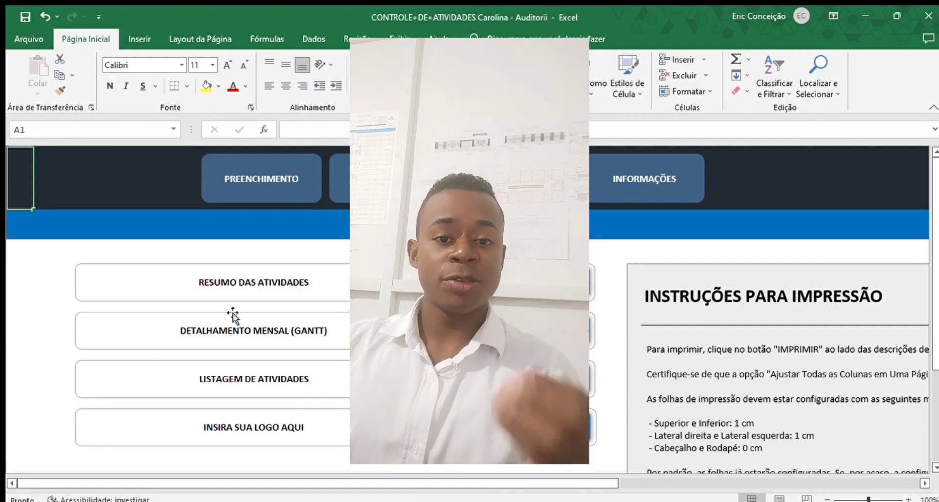
pyautogui.click(381, 180)
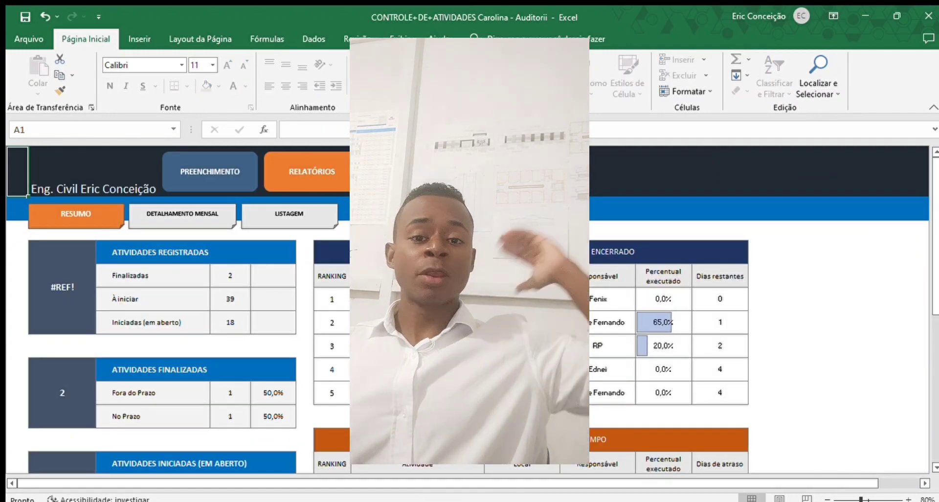
pyautogui.click(198, 215)
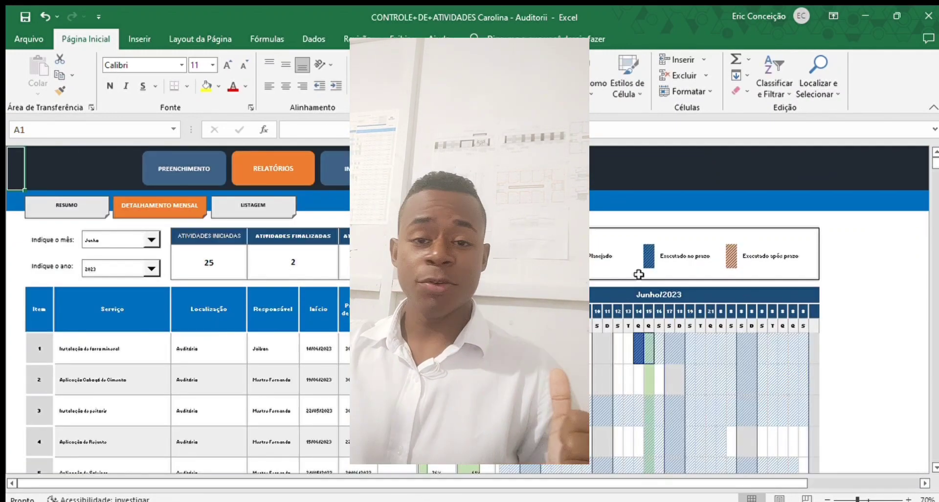